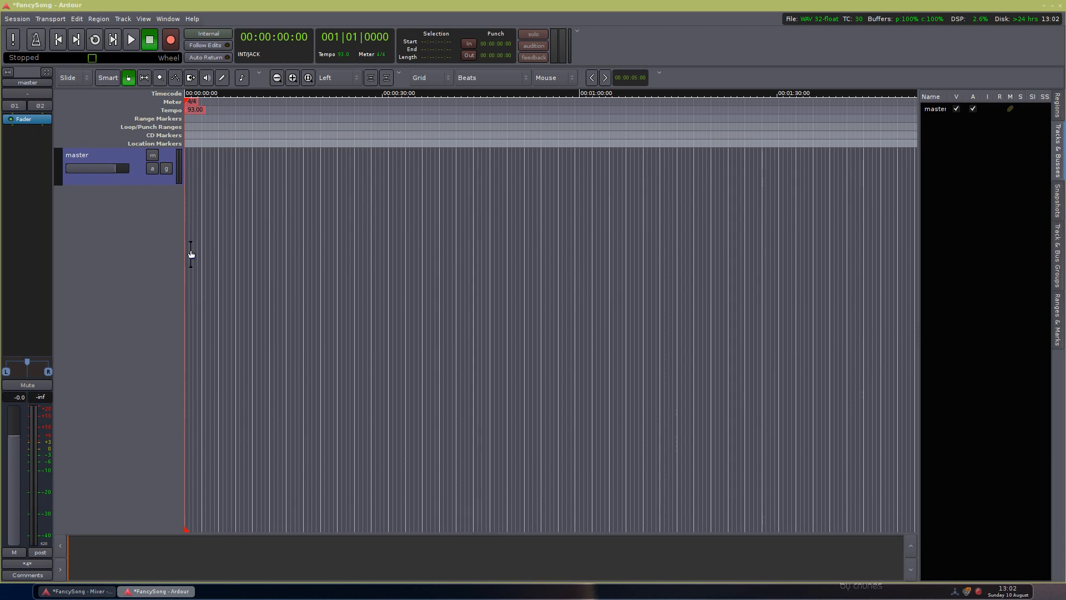
{"action": "double_click", "coordinate": [123, 268]}
{"action": "left_click_drag", "start_coordinate": [147, 14], "coordinate": [357, 128]}
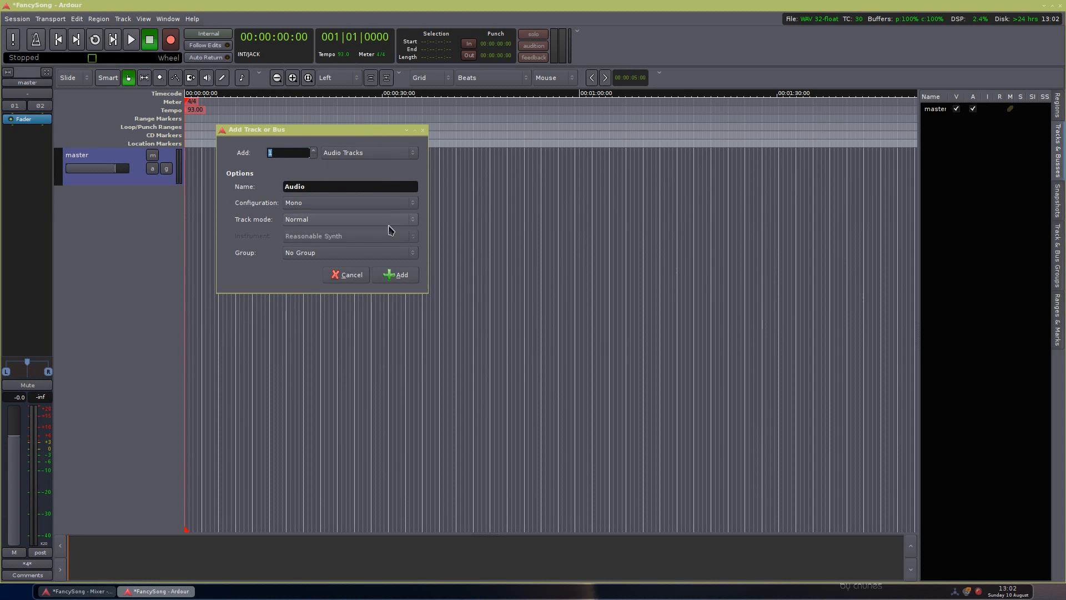
{"action": "left_click", "coordinate": [346, 275]}
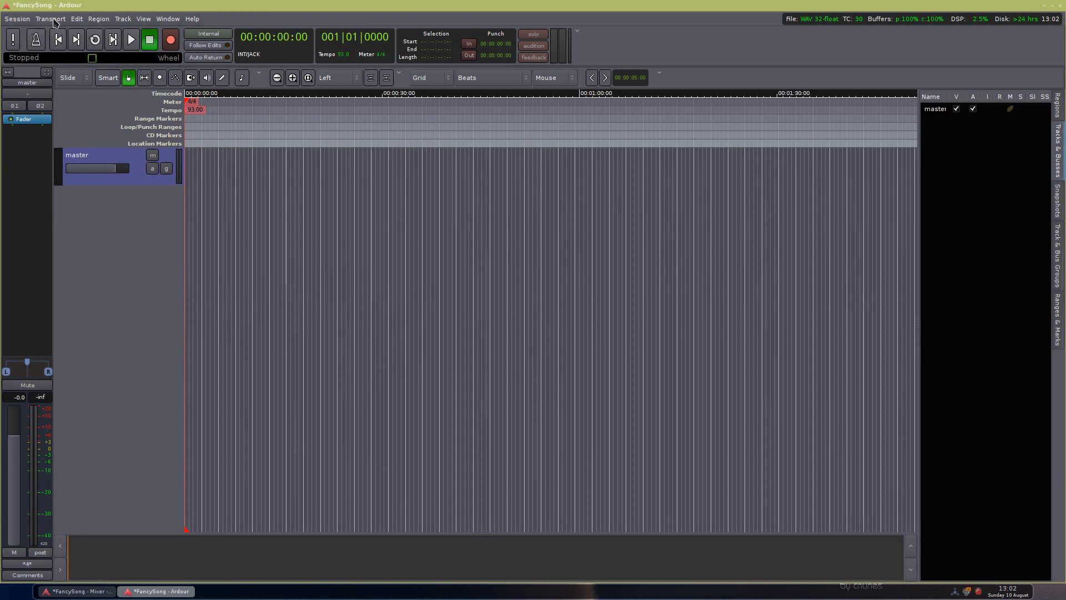
{"action": "left_click", "coordinate": [17, 20]}
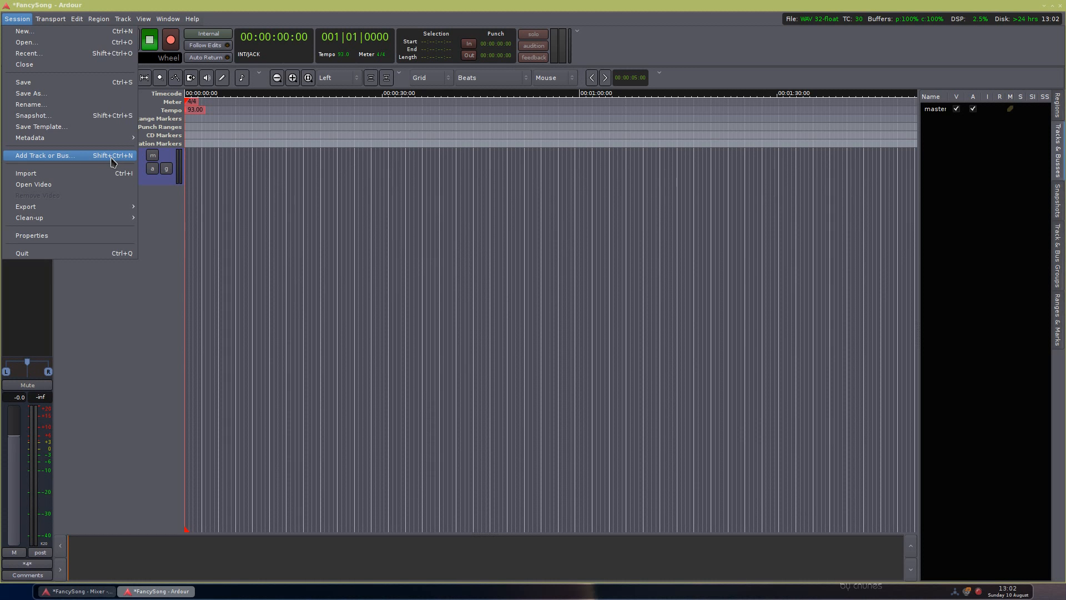
{"action": "left_click", "coordinate": [297, 252]}
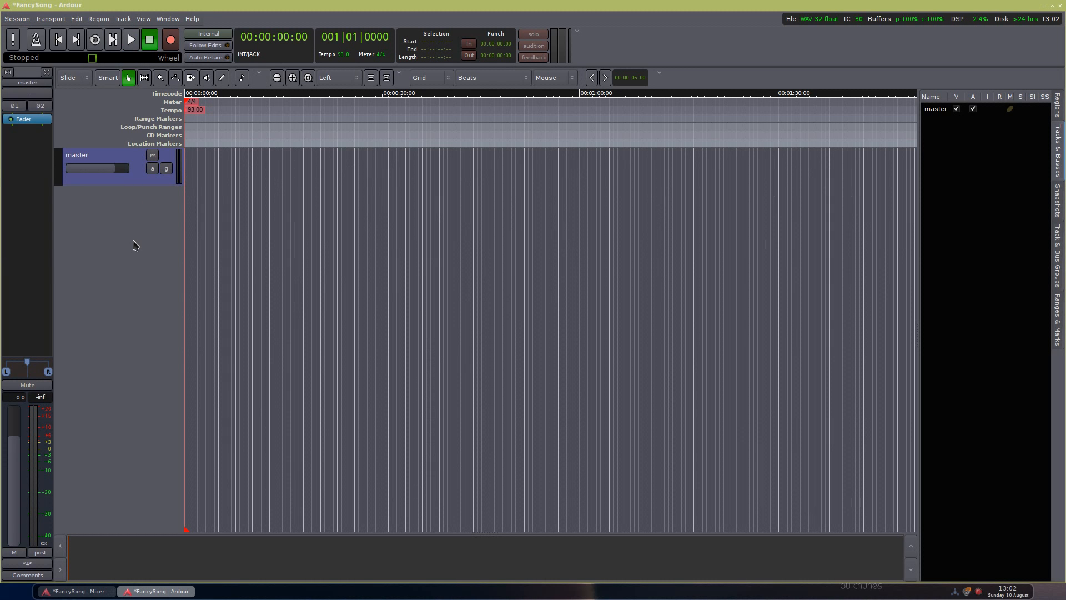
Set up one new MIDI track named ePiano for adding to the session.
{"action": "double_click", "coordinate": [134, 245]}
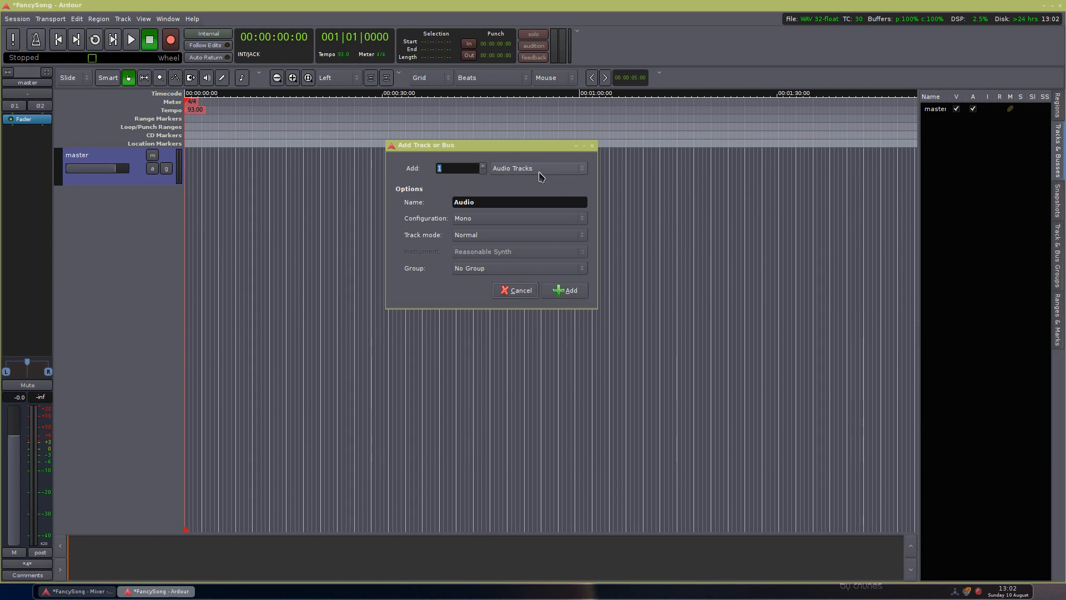
{"action": "left_click", "coordinate": [557, 170]}
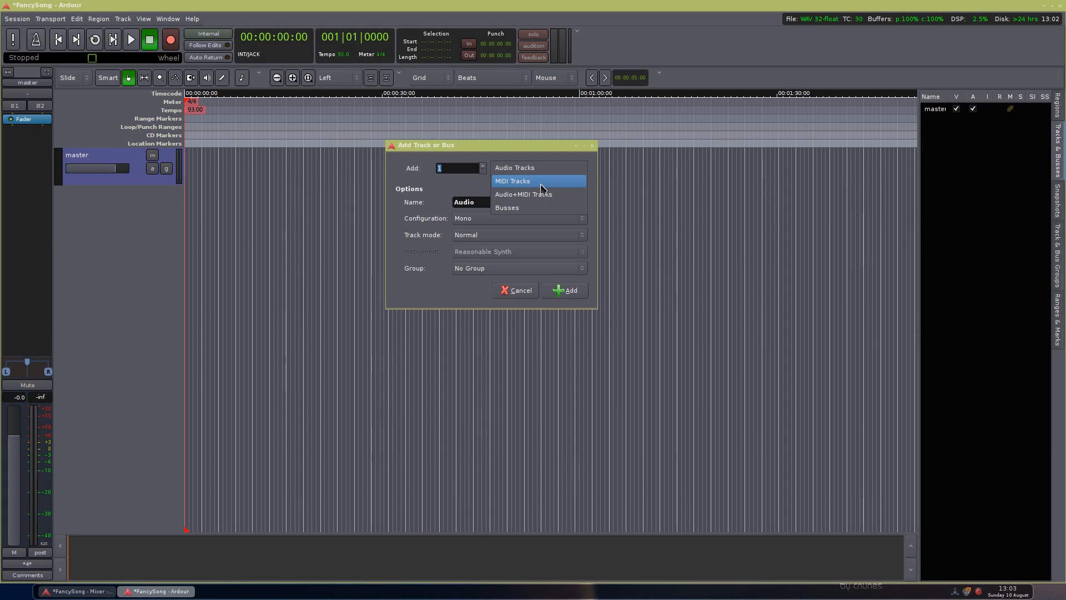
{"action": "left_click", "coordinate": [541, 184]}
{"action": "left_click", "coordinate": [455, 168]}
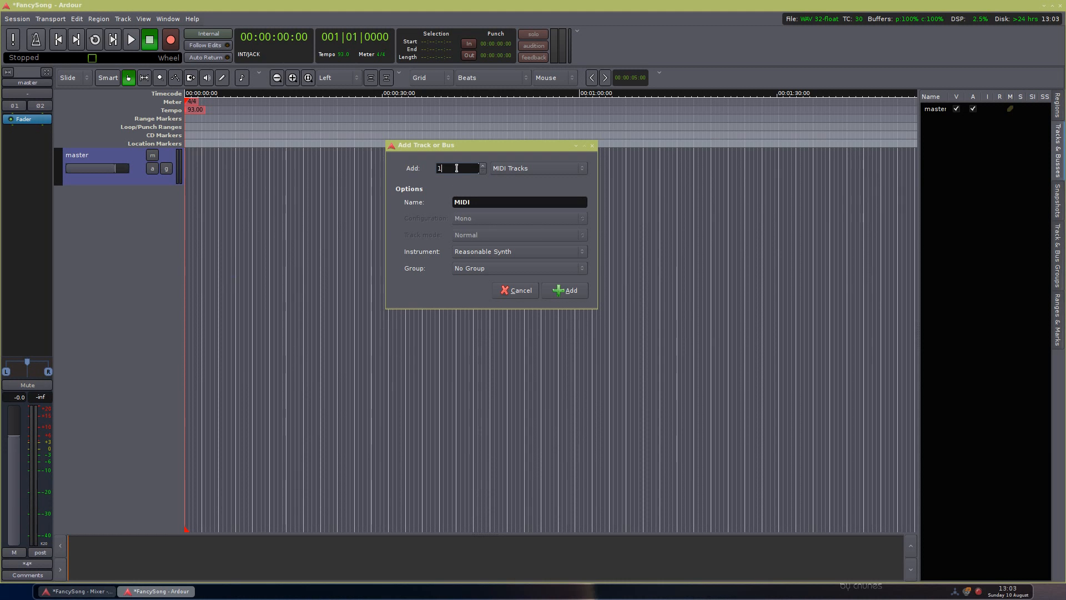
{"action": "left_click_drag", "start_coordinate": [451, 167], "coordinate": [411, 167]}
{"action": "left_click", "coordinate": [490, 202]}
{"action": "left_click_drag", "start_coordinate": [504, 202], "coordinate": [419, 203]}
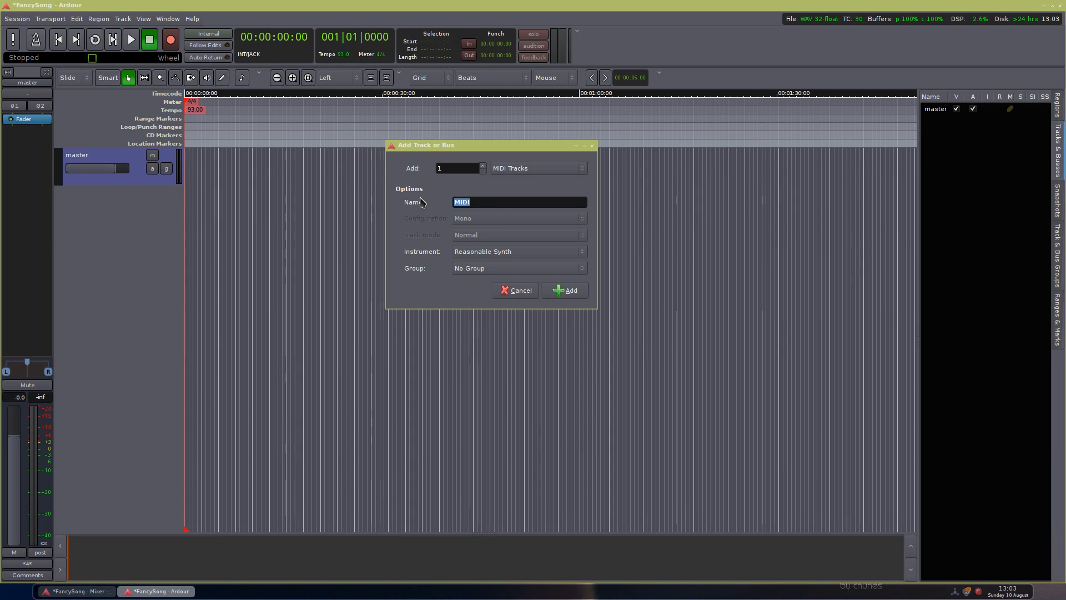
{"action": "type", "text": "ePiano"}
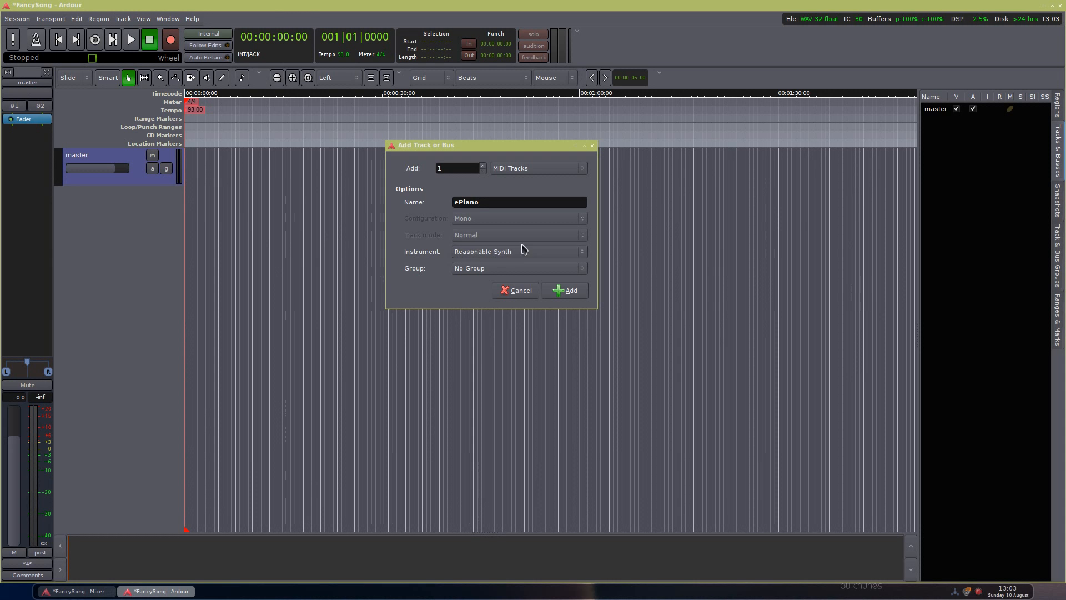
Review the available instruments, keep Reasonable Synth as the track's instrument and add the ePiano track.
{"action": "left_click", "coordinate": [483, 257]}
{"action": "mouse_move", "coordinate": [536, 5]}
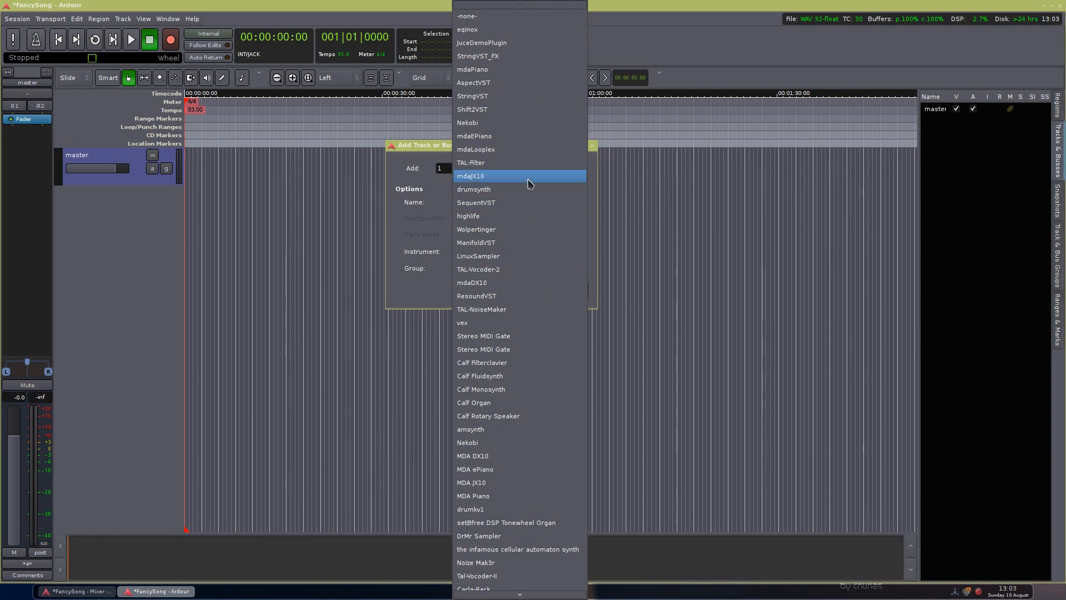
{"action": "scroll", "coordinate": [533, 344], "scroll_direction": "down", "scroll_amount": 2}
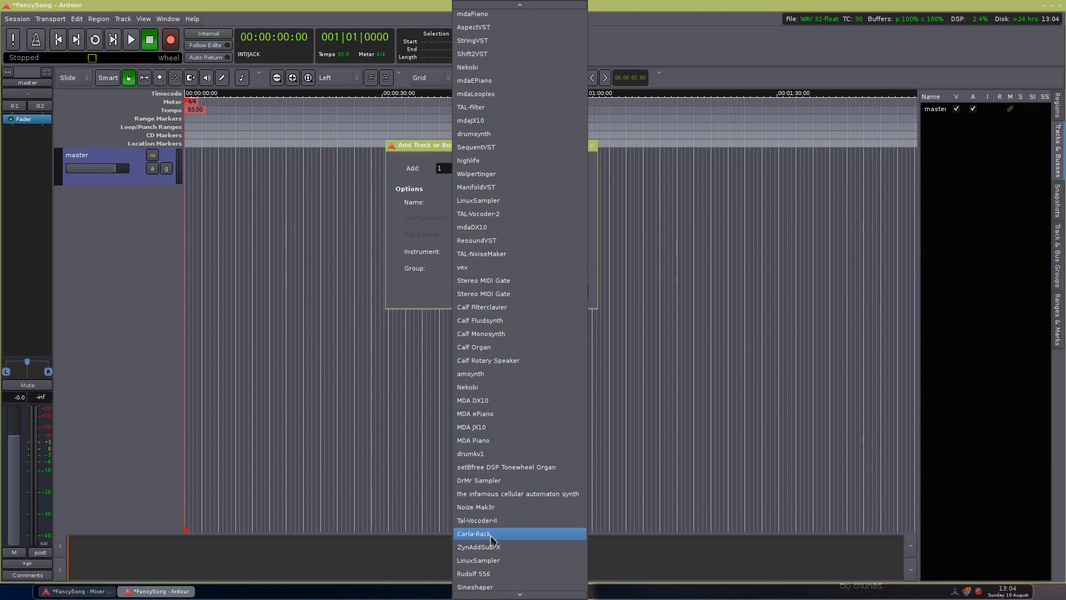
{"action": "scroll", "coordinate": [500, 530], "scroll_direction": "down", "scroll_amount": 3}
{"action": "left_click", "coordinate": [415, 206]}
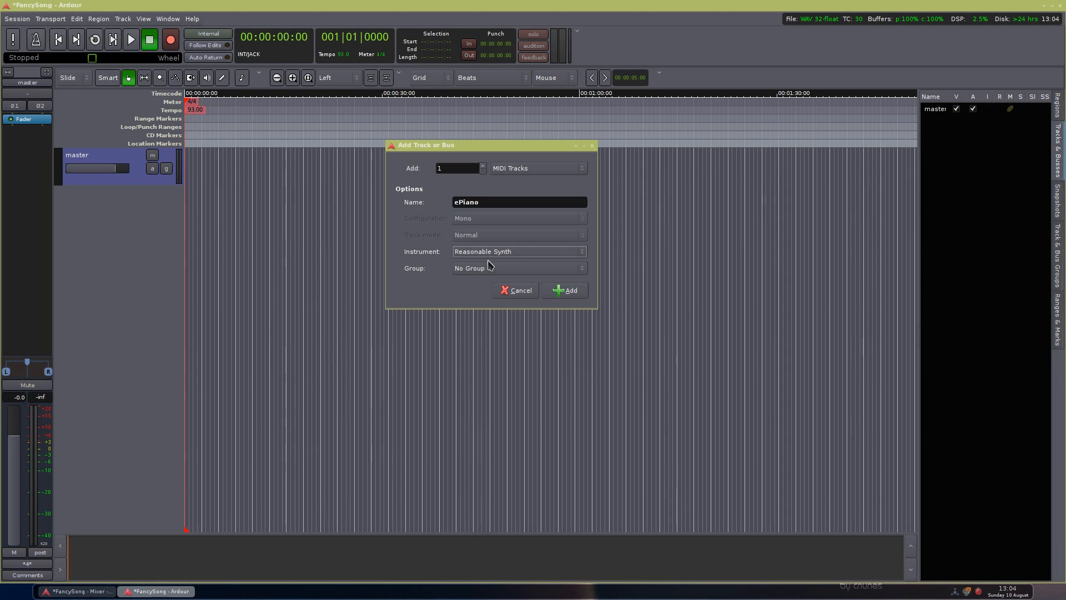
{"action": "left_click", "coordinate": [557, 291]}
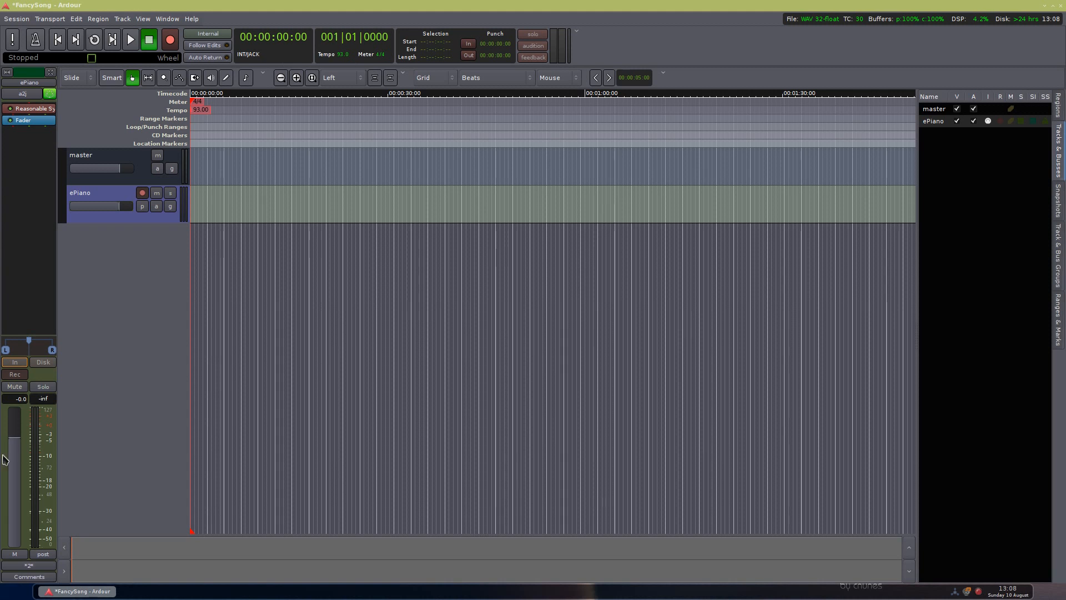
Rename the ePiano track as "electric piano".
{"action": "left_click", "coordinate": [27, 83]}
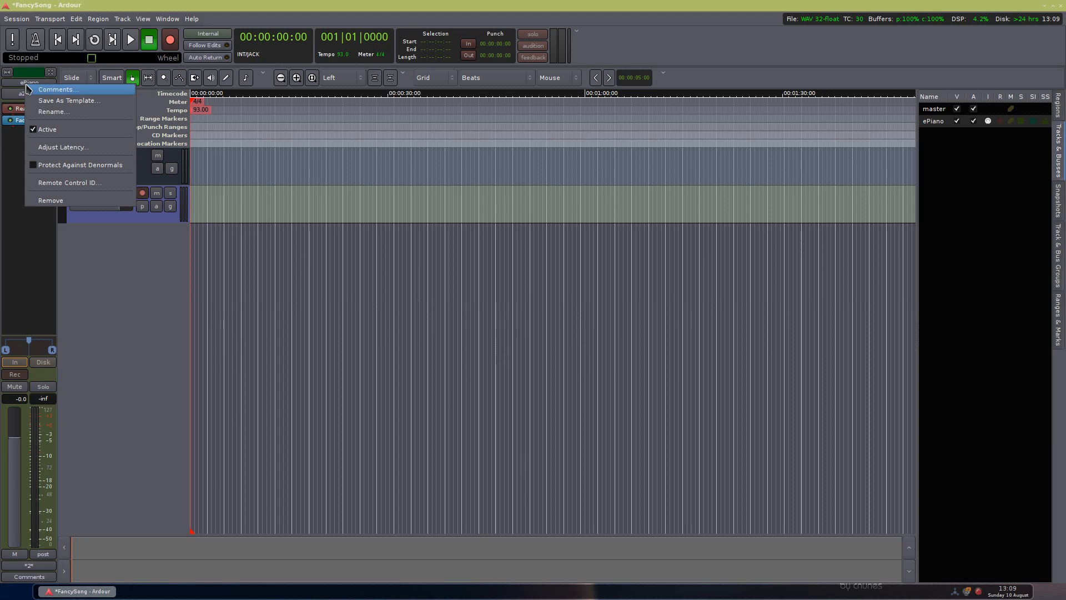
{"action": "left_click", "coordinate": [5, 87]}
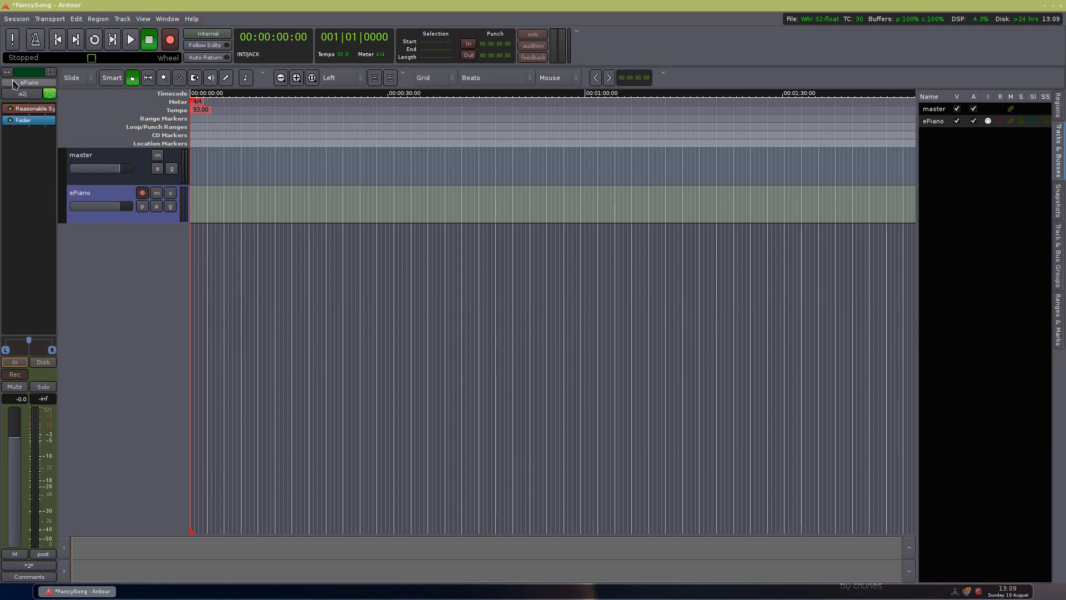
{"action": "left_click", "coordinate": [16, 85]}
{"action": "left_click", "coordinate": [53, 111]}
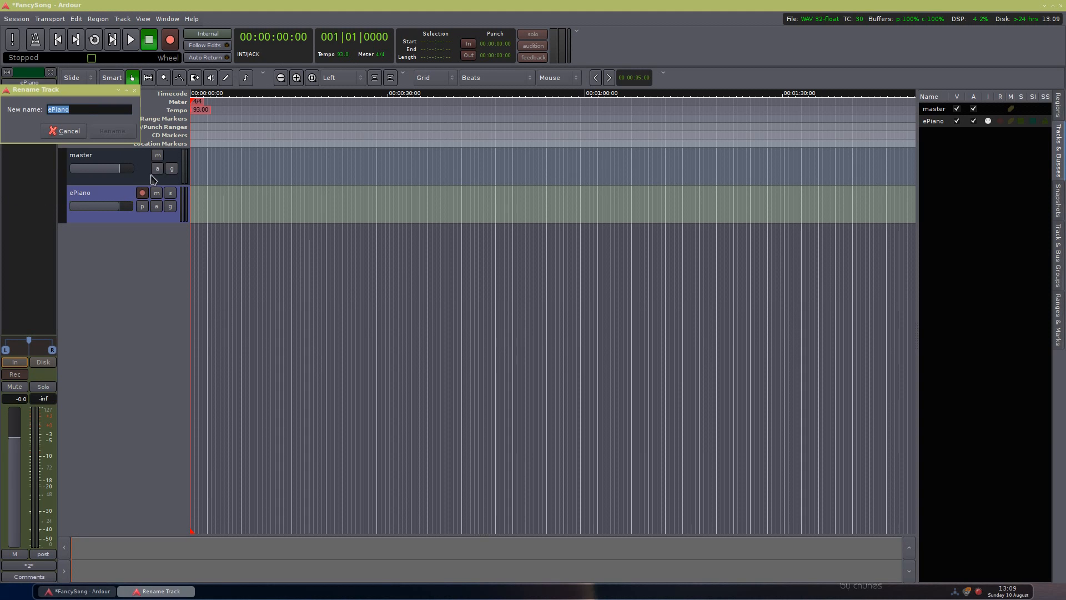
{"action": "left_click", "coordinate": [99, 111]}
{"action": "key", "text": "ctrl+a"}
{"action": "type", "text": "electric piano"}
{"action": "left_click", "coordinate": [126, 131]}
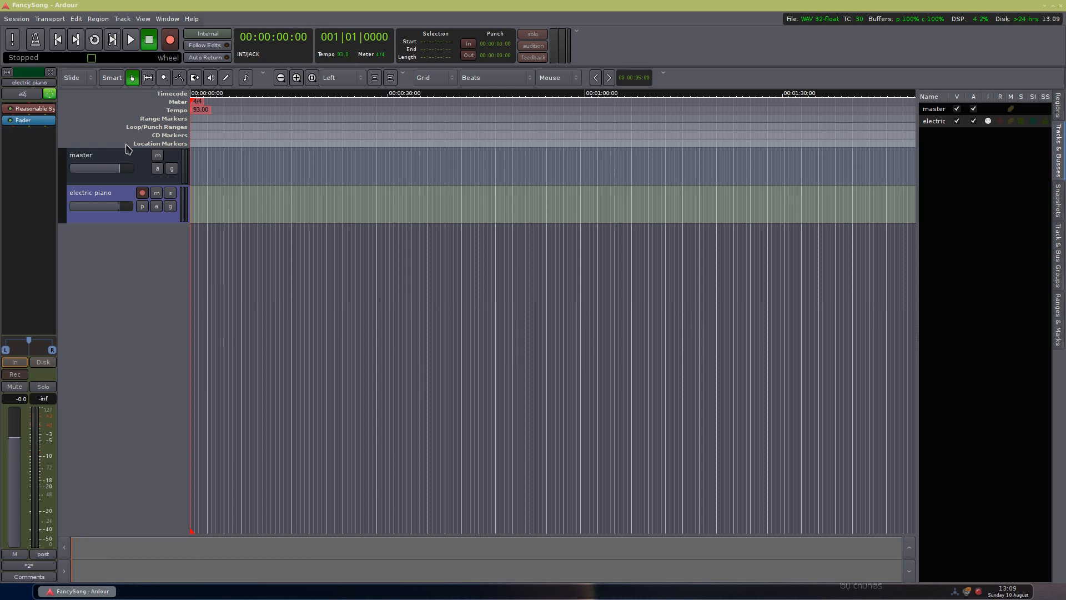
Examine the electric piano track's available MIDI input ports and its Ardour Misc, Ardour Tracks and Other routing sources.
{"action": "left_click", "coordinate": [31, 97]}
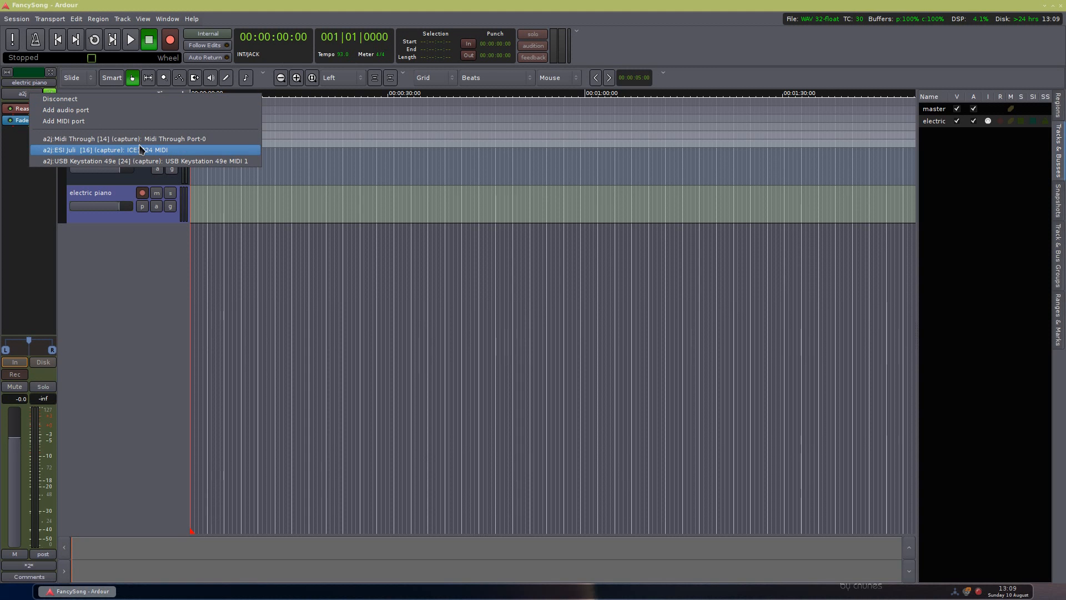
{"action": "key", "text": "Up"}
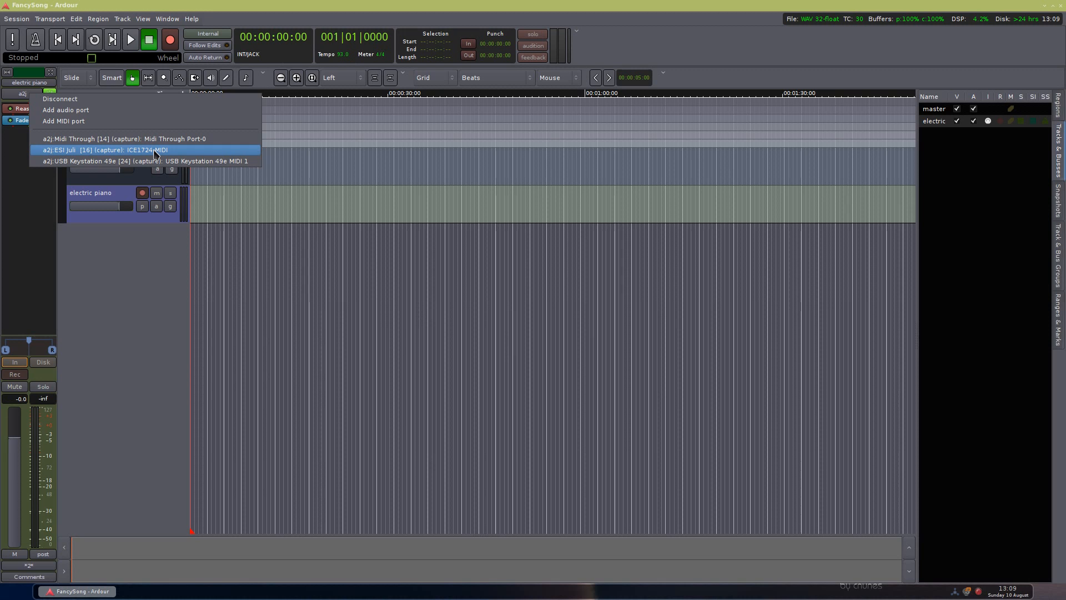
{"action": "left_click", "coordinate": [96, 162]}
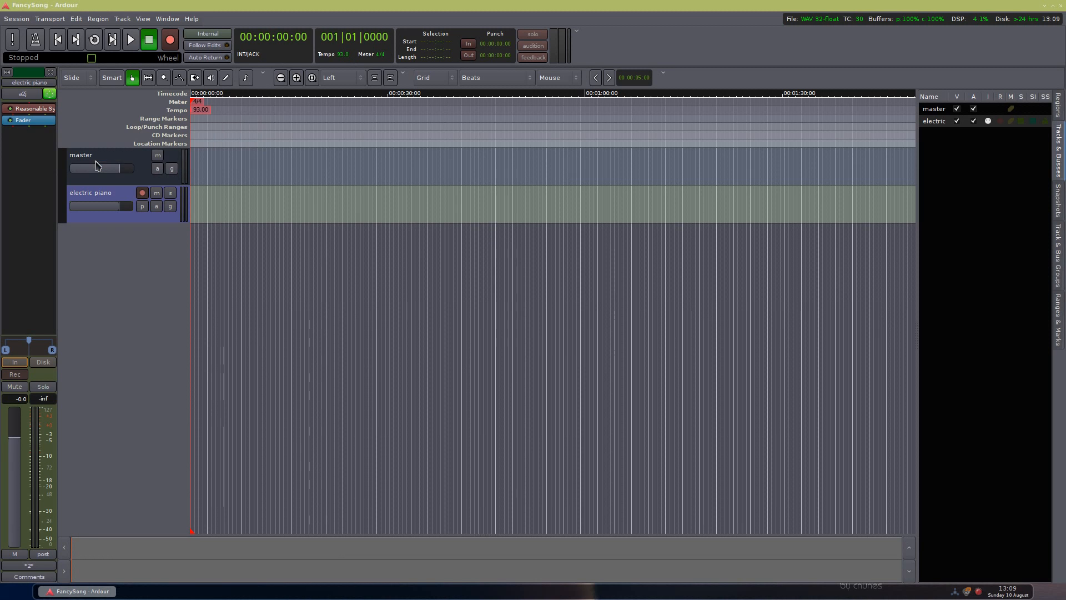
{"action": "right_click", "coordinate": [31, 97]}
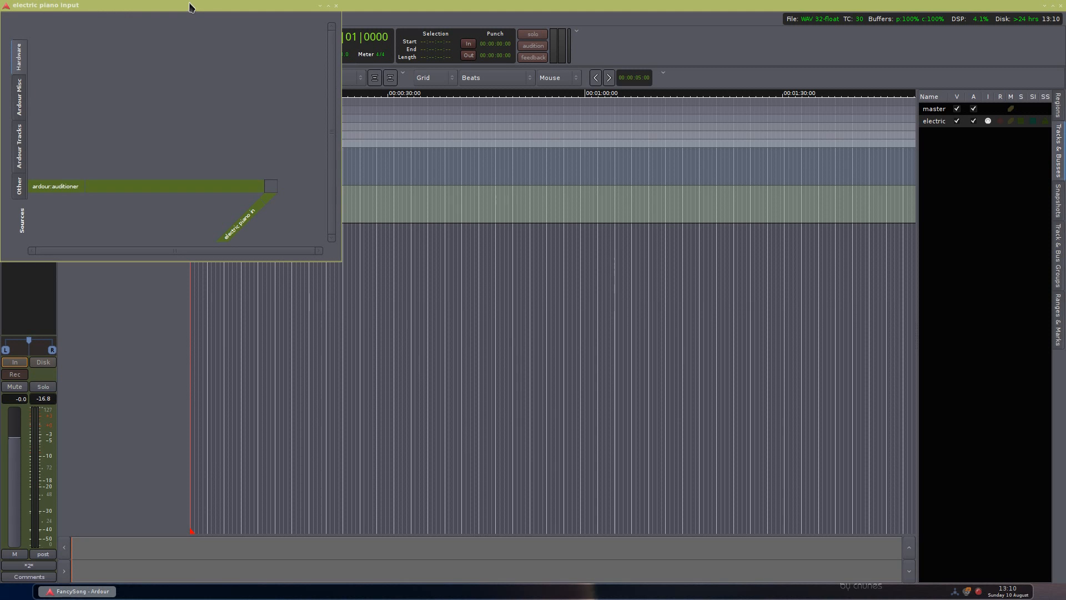
{"action": "left_click_drag", "start_coordinate": [189, 7], "coordinate": [315, 107]}
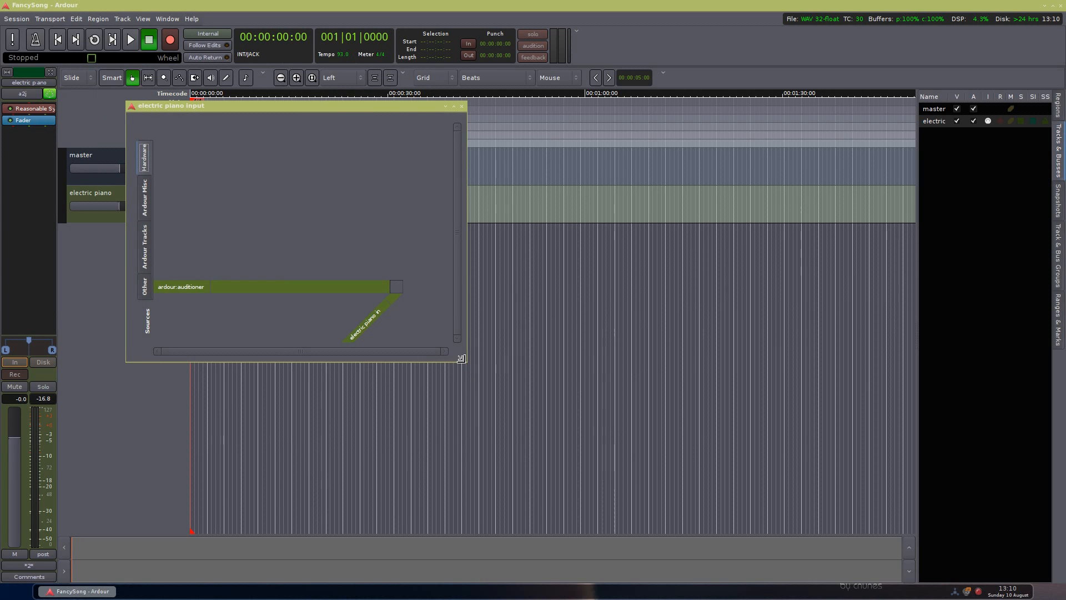
{"action": "left_click_drag", "start_coordinate": [461, 359], "coordinate": [612, 433]}
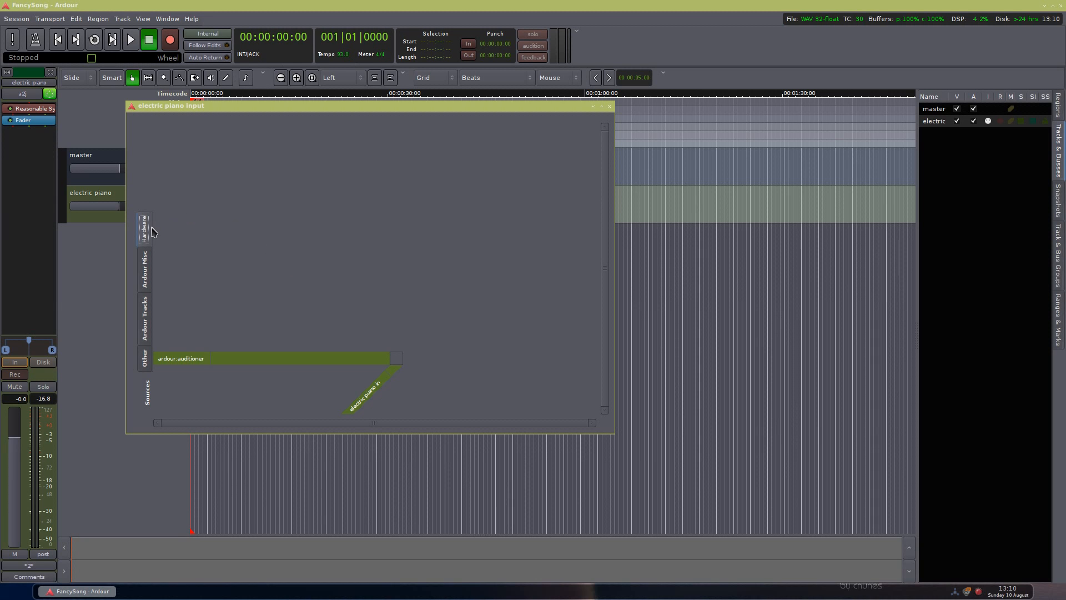
{"action": "left_click", "coordinate": [145, 267]}
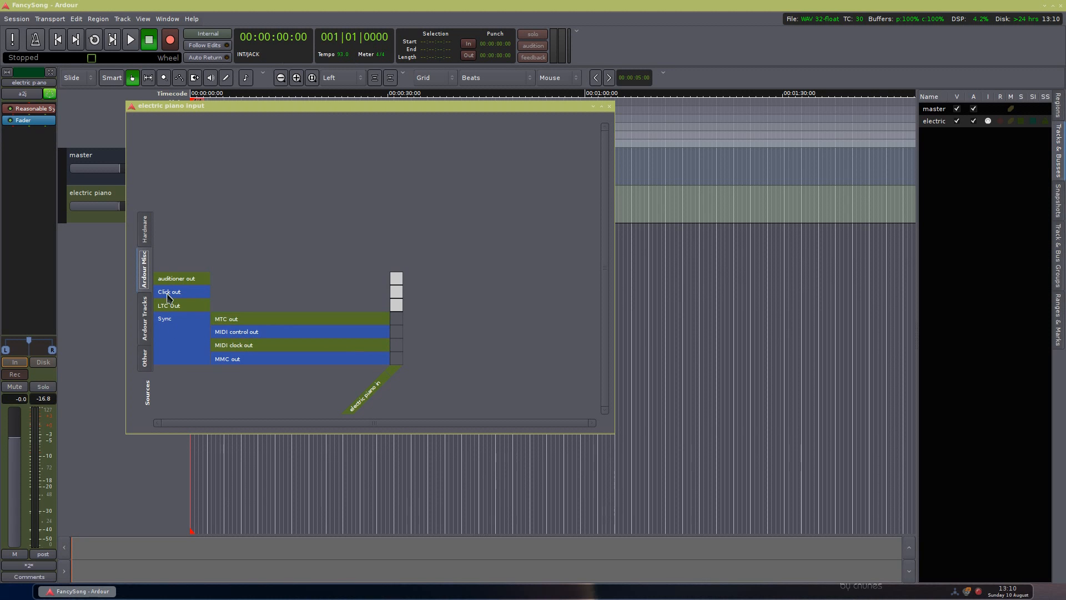
{"action": "left_click", "coordinate": [145, 329]}
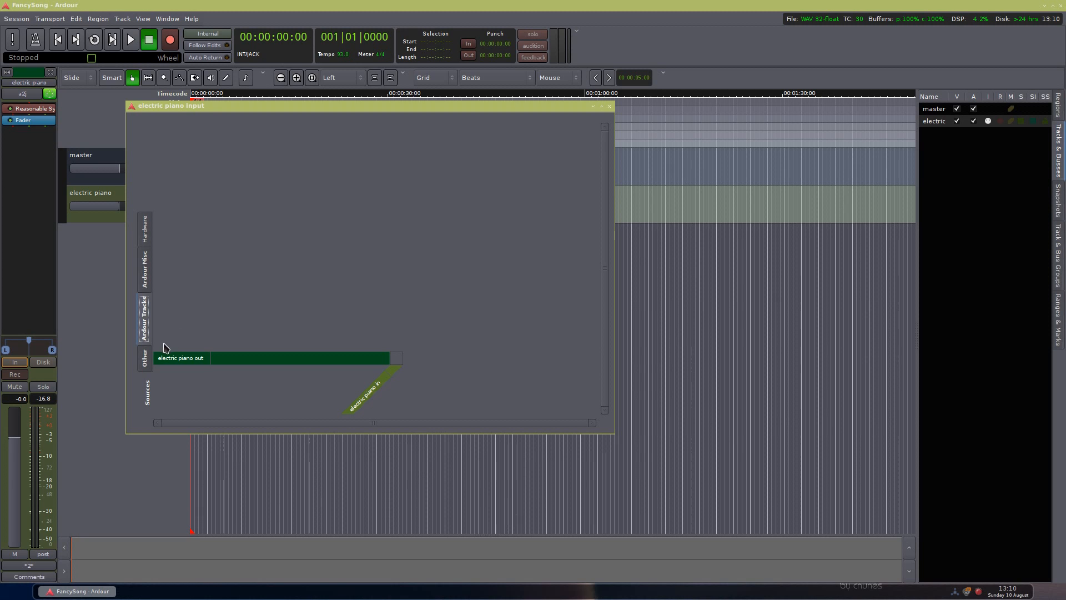
{"action": "left_click", "coordinate": [145, 358]}
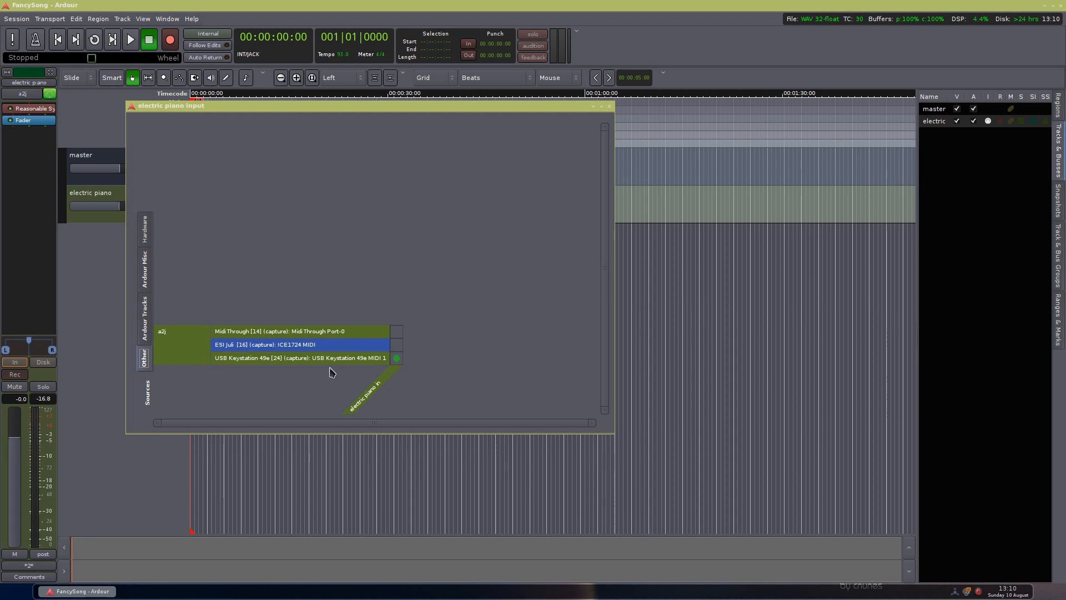
{"action": "left_click", "coordinate": [609, 106]}
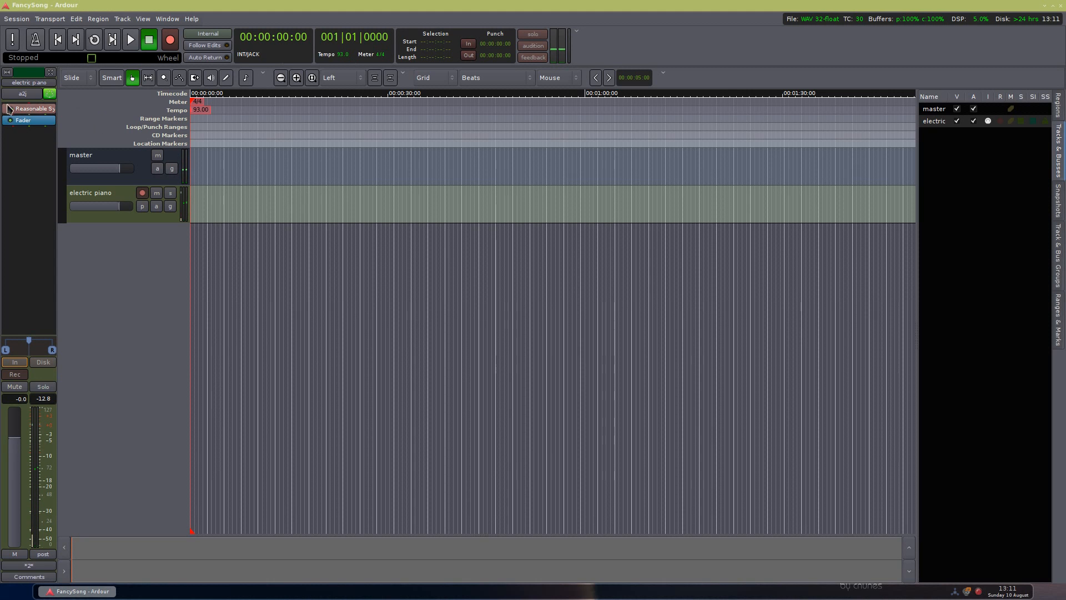
Switch the electric piano track's MIDI input off and back on.
{"action": "left_click", "coordinate": [48, 96]}
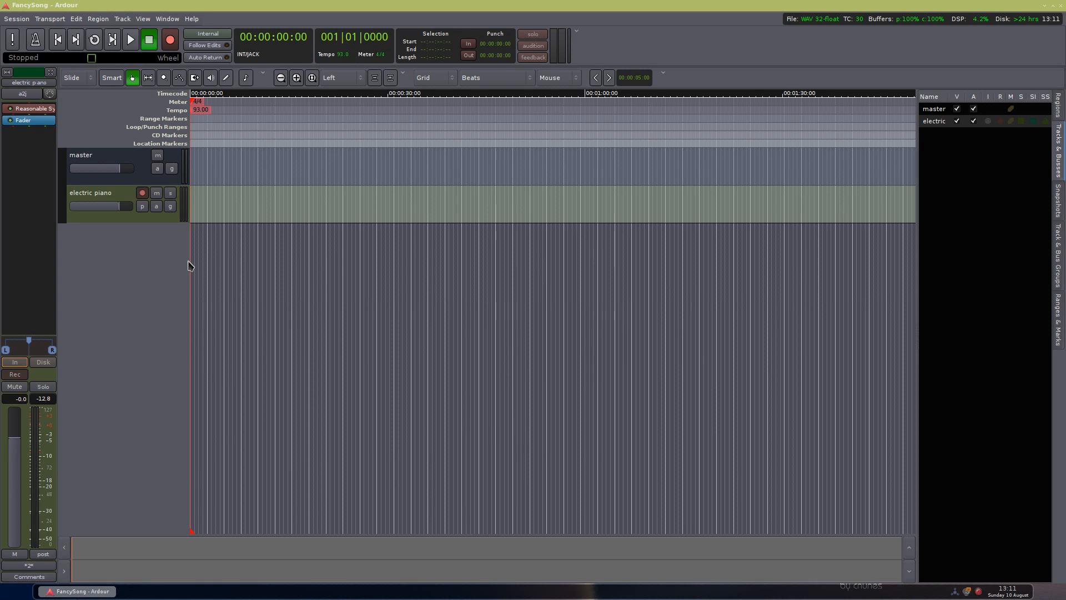
{"action": "left_click", "coordinate": [53, 98]}
{"action": "left_click", "coordinate": [51, 94]}
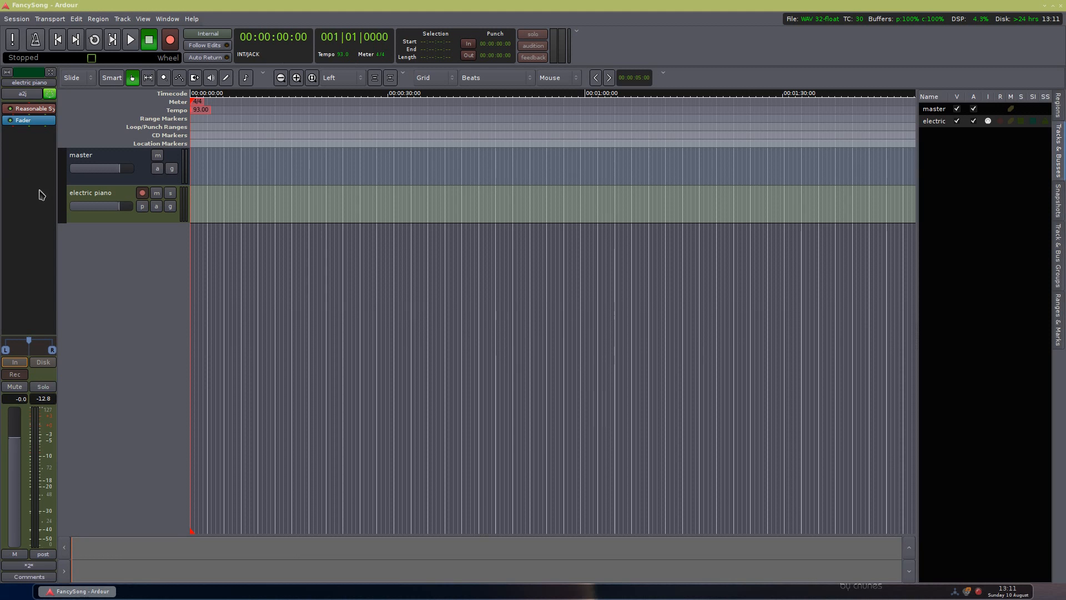
Delete the Reasonable Synth plugin from the electric piano track.
{"action": "right_click", "coordinate": [41, 108]}
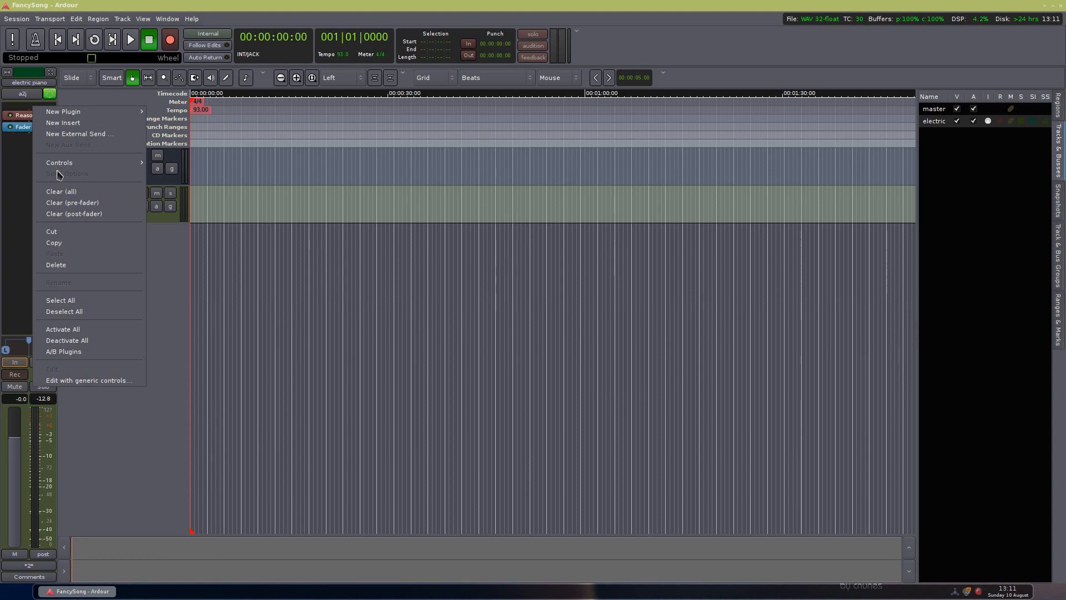
{"action": "left_click", "coordinate": [62, 266]}
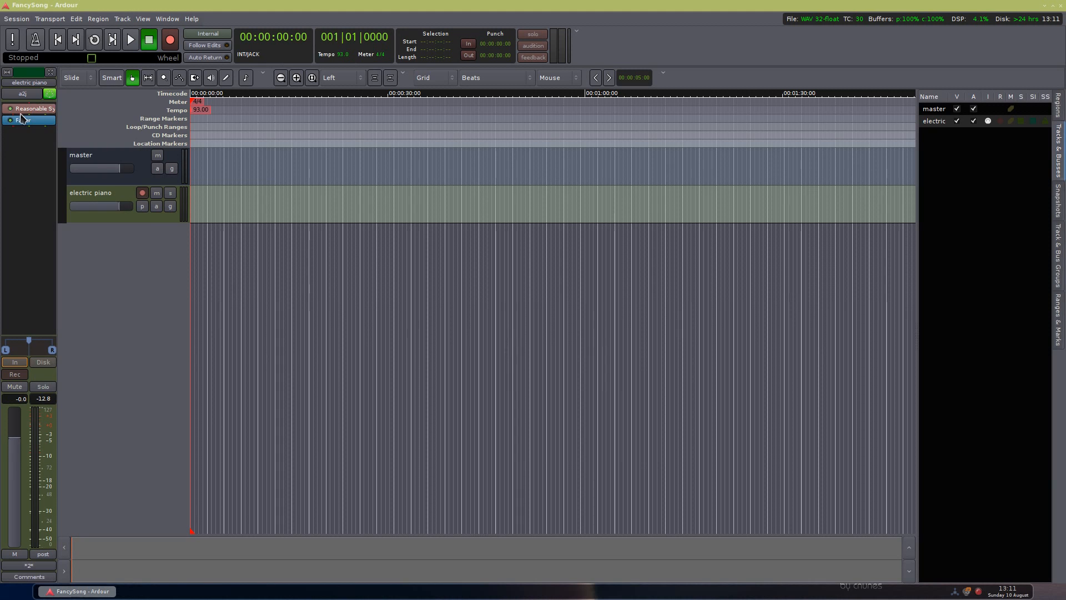
{"action": "right_click", "coordinate": [25, 112]}
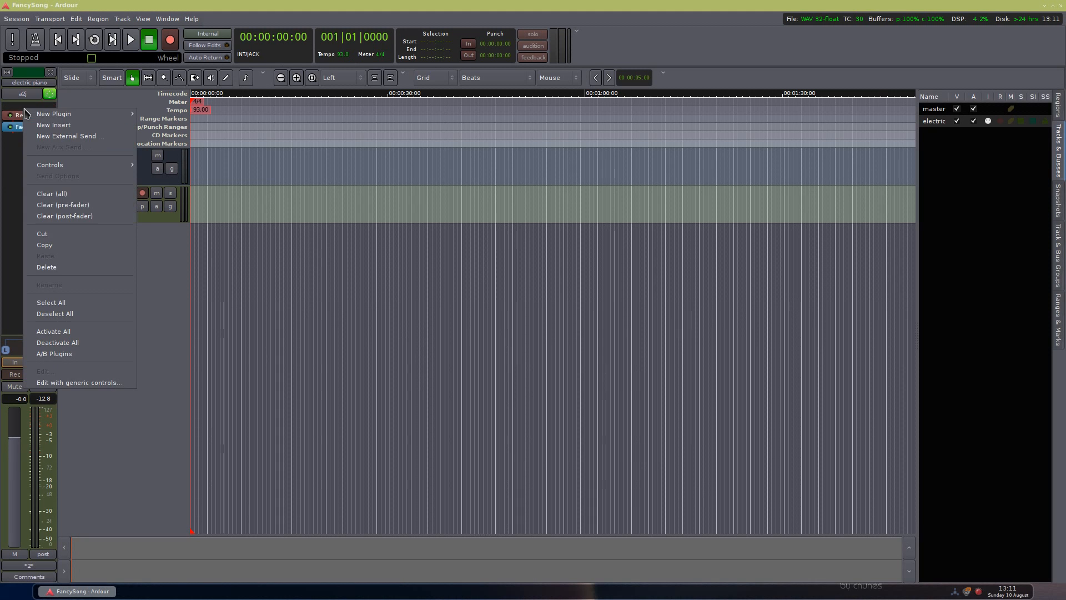
{"action": "left_click", "coordinate": [56, 267]}
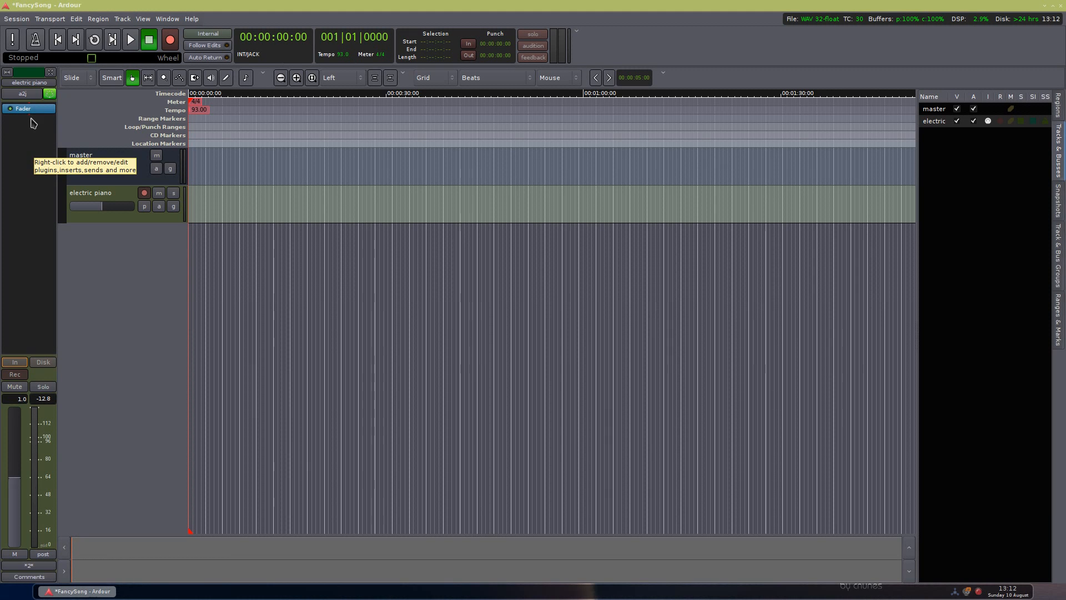
Examine the favorite plugins and the other new-plugin options available for the electric piano track.
{"action": "mouse_move", "coordinate": [29, 109]}
{"action": "left_mouse_down"}
{"action": "mouse_move", "coordinate": [29, 124]}
{"action": "mouse_move", "coordinate": [31, 109]}
{"action": "left_mouse_up"}
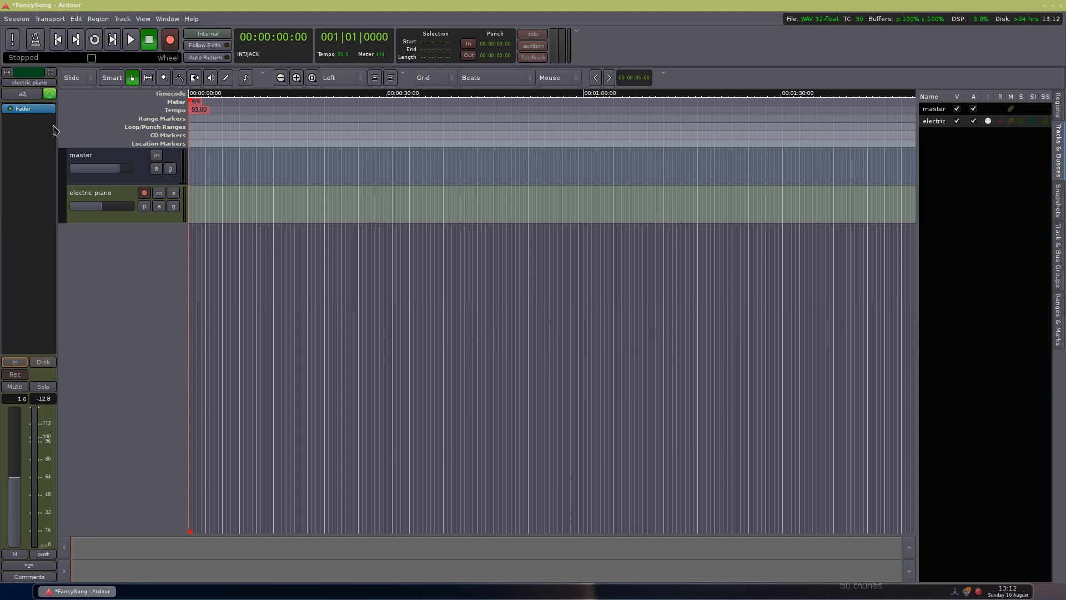
{"action": "right_click", "coordinate": [29, 108]}
{"action": "mouse_move", "coordinate": [111, 108]}
{"action": "mouse_move", "coordinate": [165, 109]}
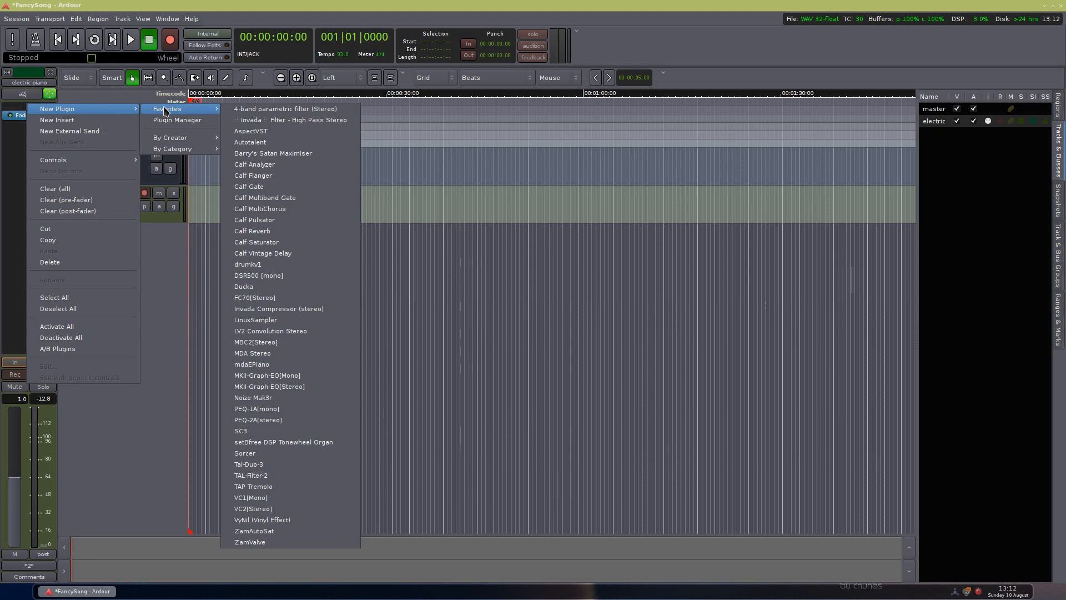
{"action": "left_click", "coordinate": [10, 131]}
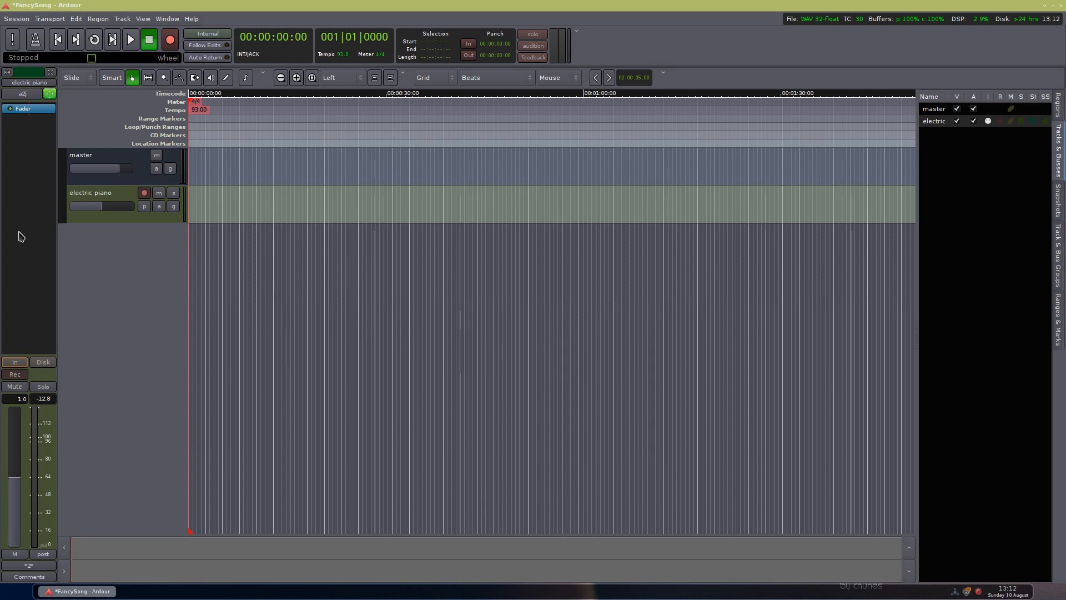
{"action": "right_click", "coordinate": [20, 148]}
{"action": "mouse_move", "coordinate": [66, 150]}
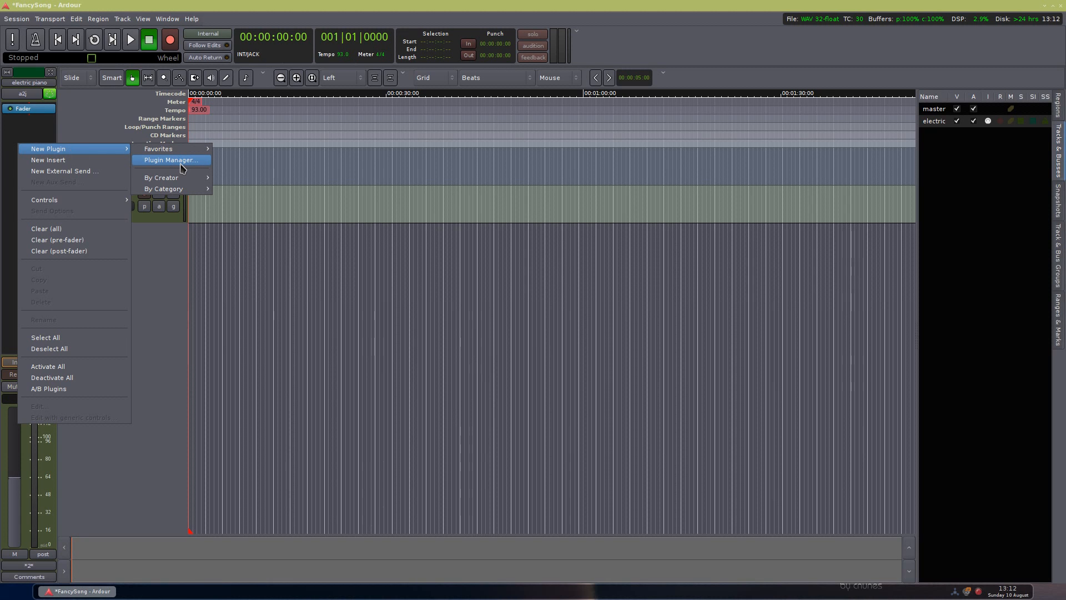
{"action": "mouse_move", "coordinate": [177, 150]}
{"action": "left_click", "coordinate": [13, 127]}
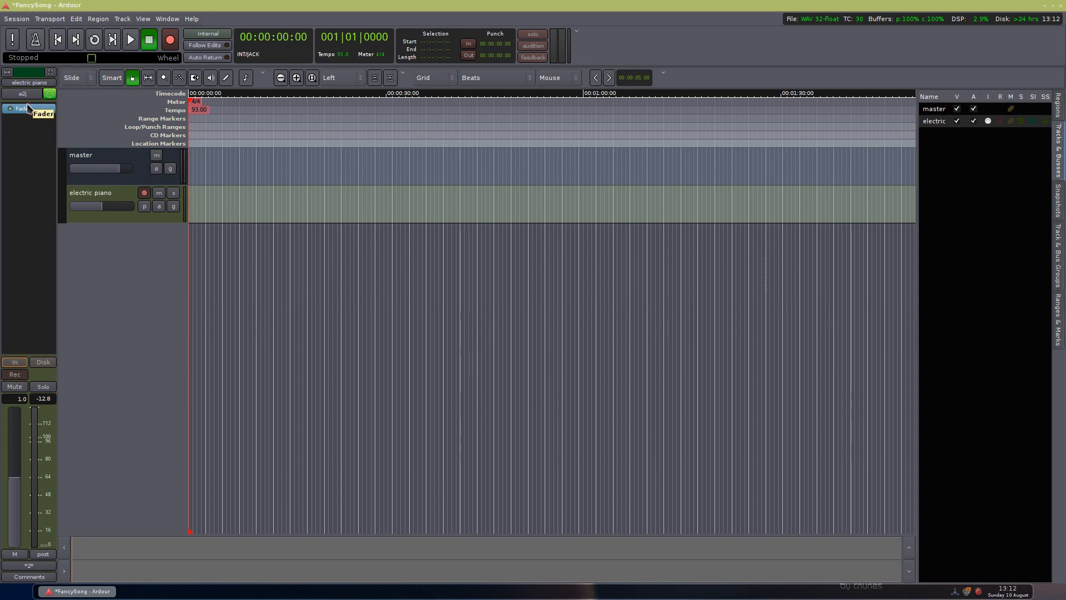
Open the Plugin Manager for the electric piano track, filter plugins by names containing "epian" and check the filter criteria.
{"action": "right_click", "coordinate": [28, 107]}
{"action": "mouse_move", "coordinate": [52, 114]}
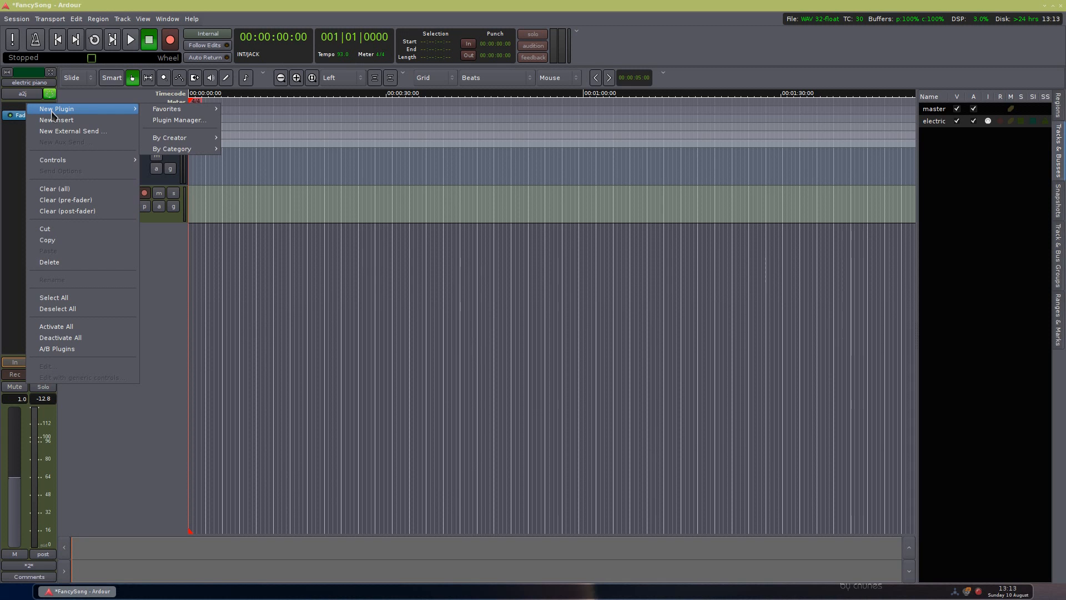
{"action": "left_click", "coordinate": [179, 124]}
{"action": "left_click_drag", "start_coordinate": [173, 10], "coordinate": [353, 106]}
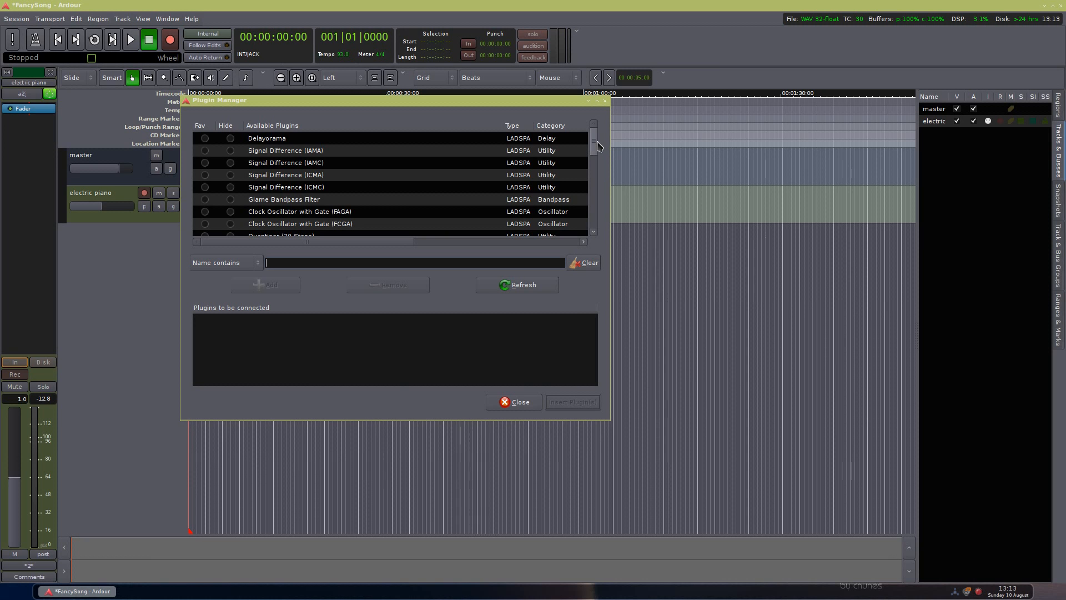
{"action": "mouse_move", "coordinate": [596, 147]}
{"action": "left_mouse_down"}
{"action": "mouse_move", "coordinate": [598, 232]}
{"action": "mouse_move", "coordinate": [593, 132]}
{"action": "left_mouse_up"}
{"action": "type", "text": "pian"}
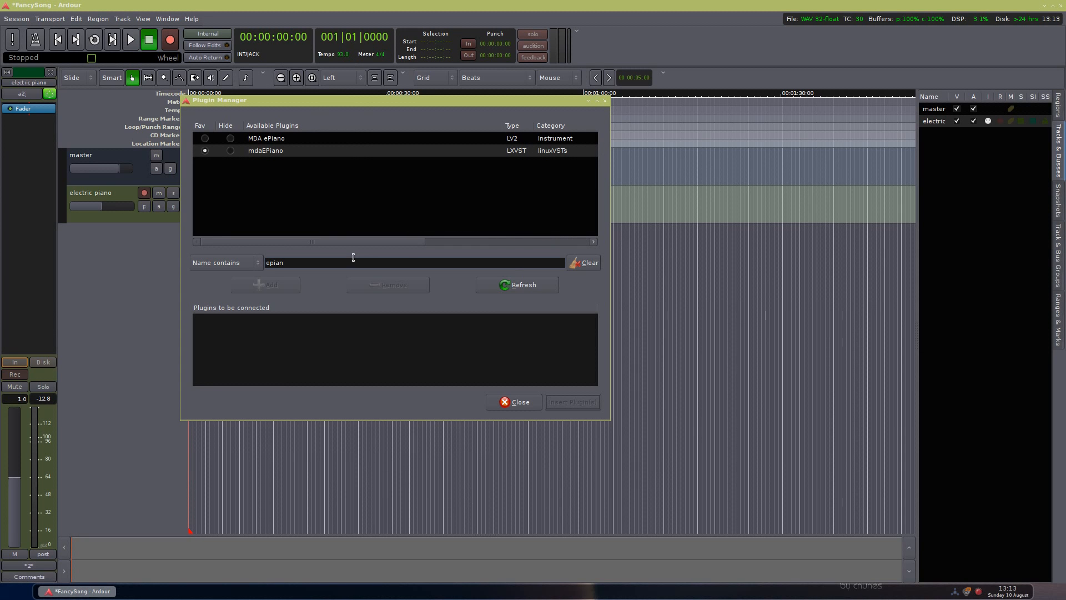
{"action": "left_click", "coordinate": [234, 266]}
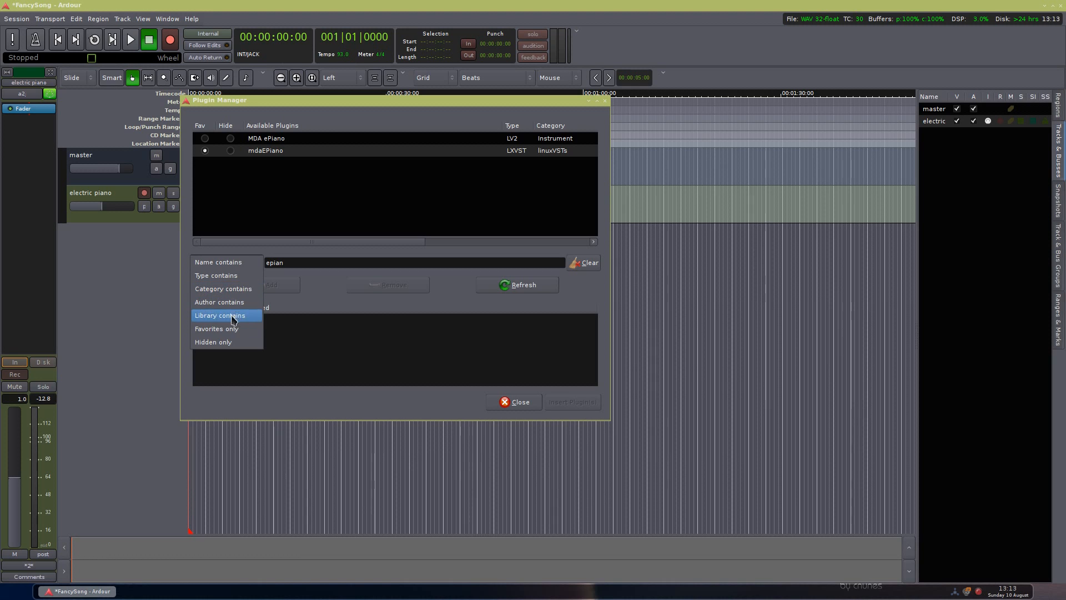
{"action": "left_click", "coordinate": [398, 348]}
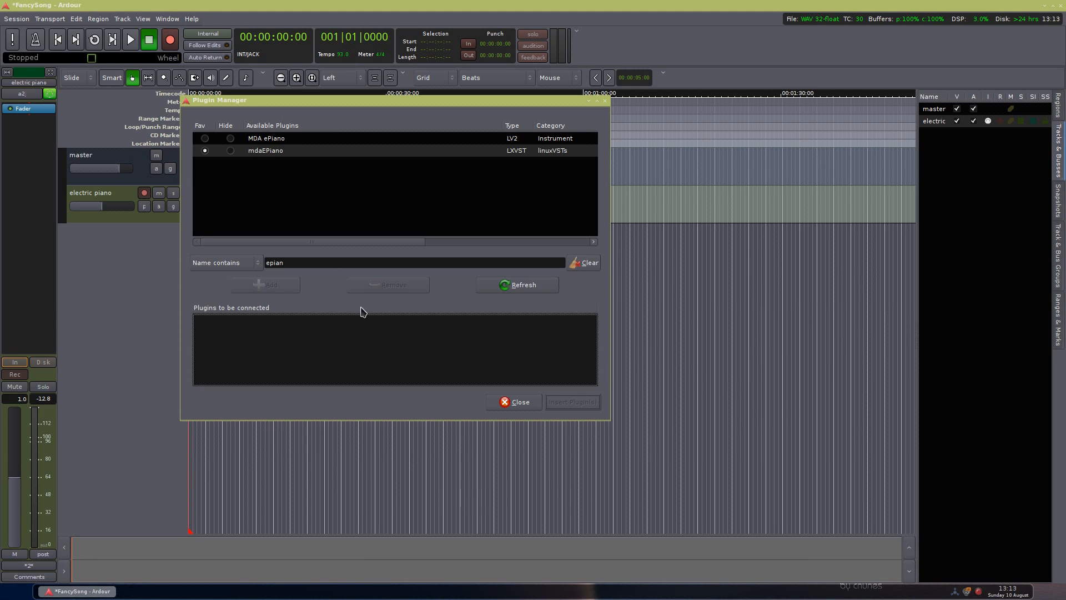
Search the available plugins for "equalizer" and look through the matches.
{"action": "left_click", "coordinate": [300, 263]}
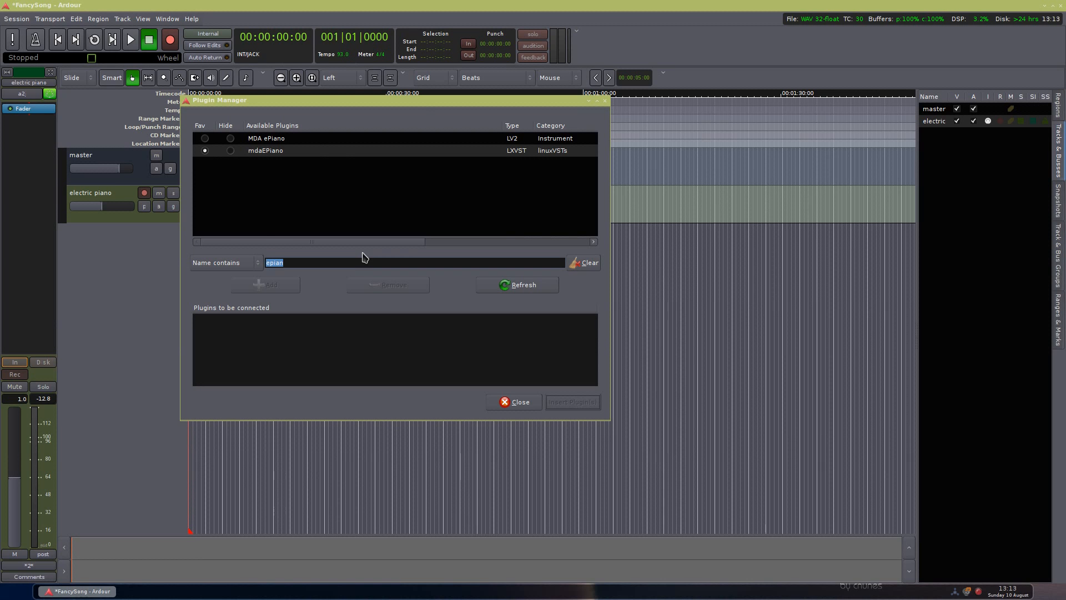
{"action": "type", "text": "eq"}
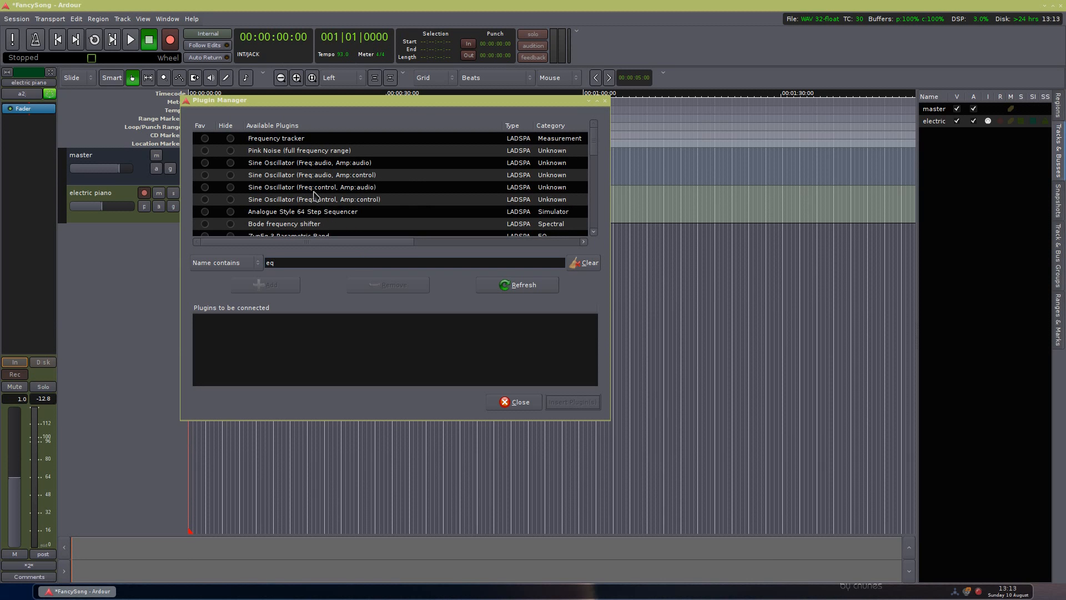
{"action": "type", "text": "ua"}
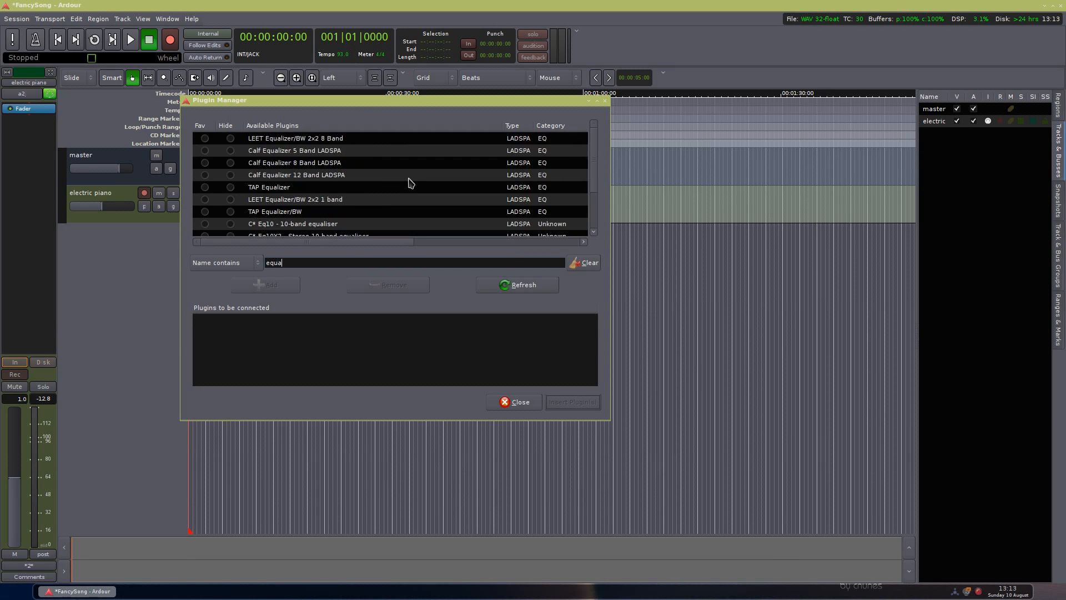
{"action": "type", "text": "lizwer"}
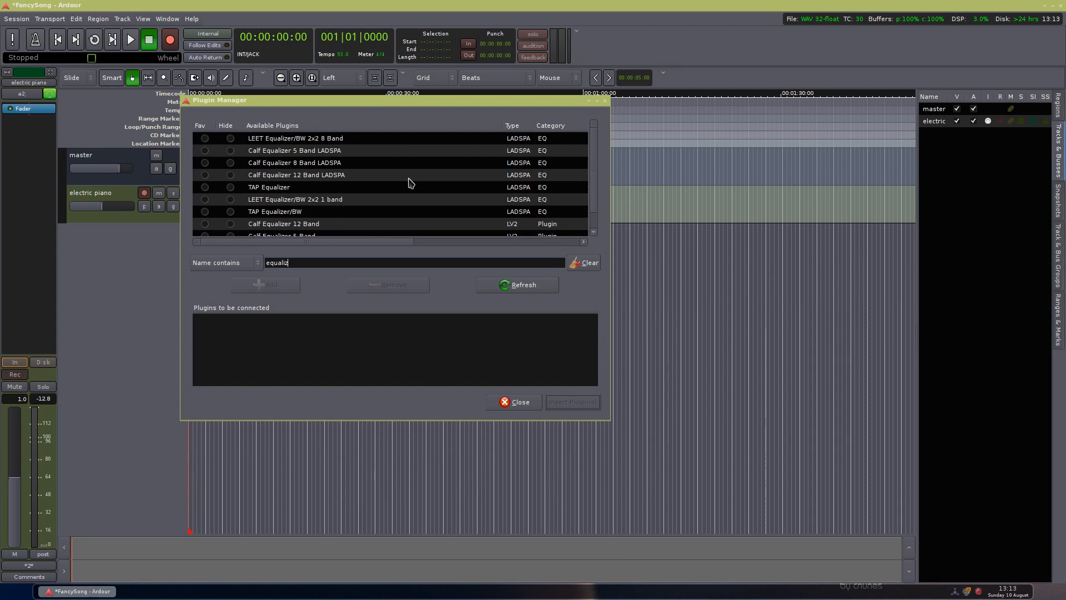
{"action": "key", "text": "BackSpace"}
{"action": "key", "text": "BackSpace"}
{"action": "type", "text": "er"}
{"action": "scroll", "coordinate": [332, 156], "scroll_direction": "down", "scroll_amount": 1}
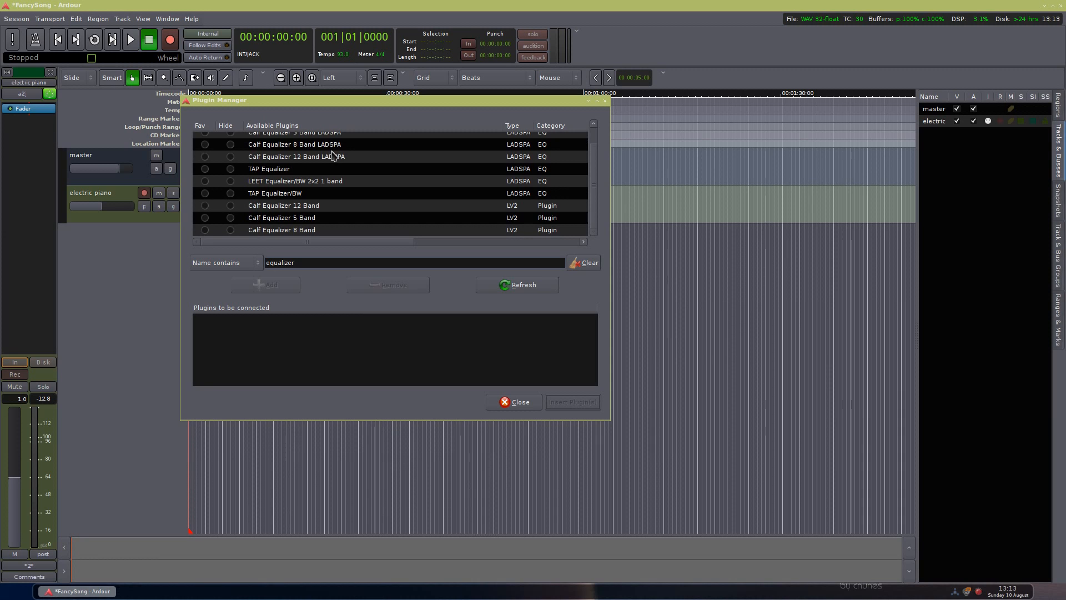
{"action": "scroll", "coordinate": [316, 205], "scroll_direction": "up", "scroll_amount": 1}
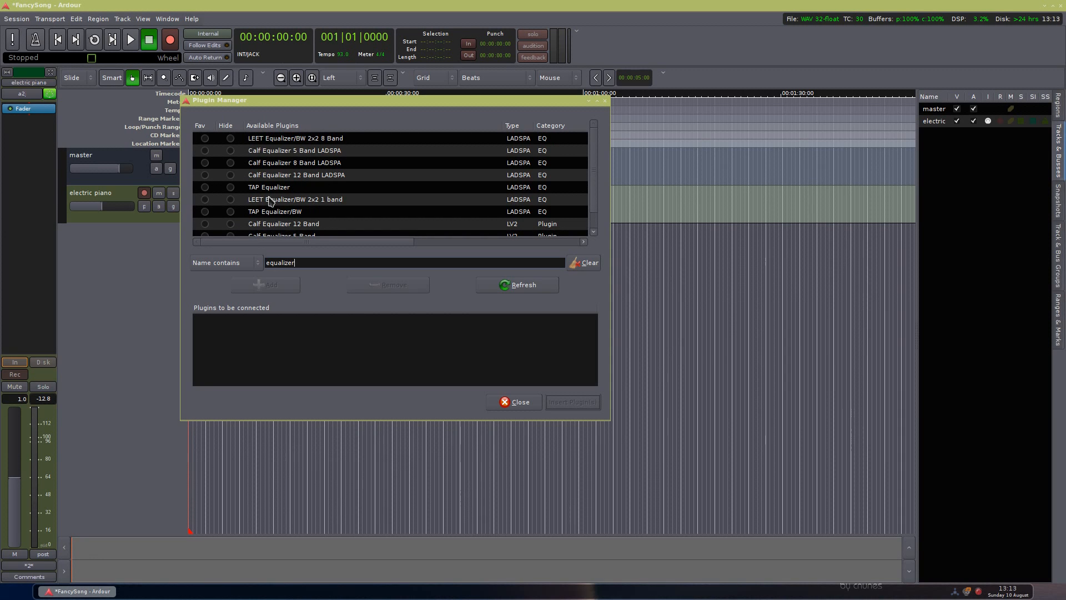
Filter the plugins by "epiano" and add the LXVST mdaEPiano to the plugins to be connected.
{"action": "double_click", "coordinate": [289, 262]}
{"action": "type", "text": "epiano"}
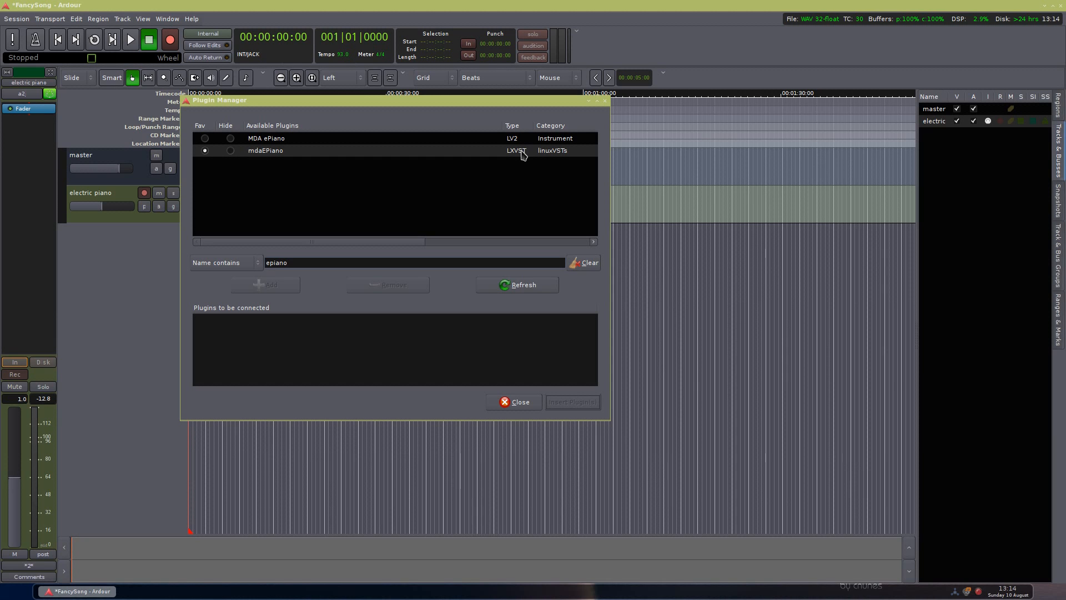
{"action": "left_click", "coordinate": [300, 153]}
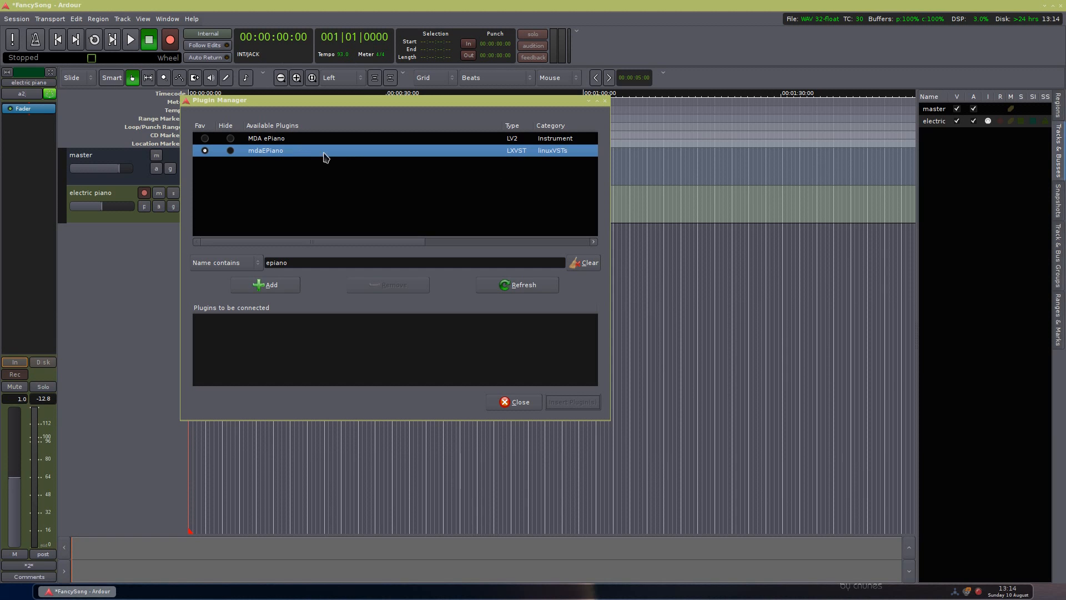
{"action": "left_click", "coordinate": [294, 143]}
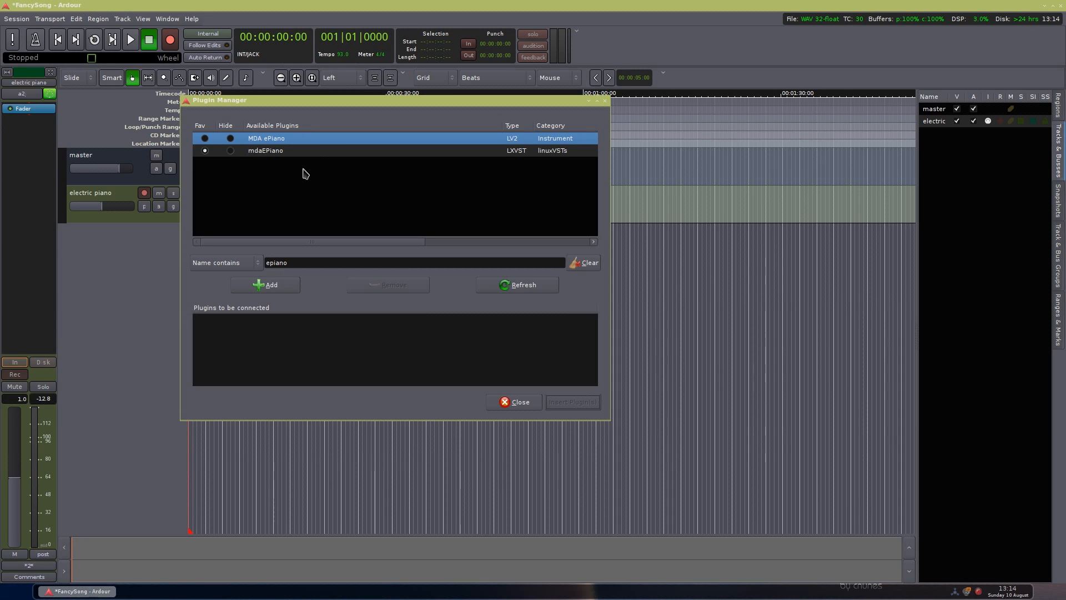
{"action": "left_click", "coordinate": [296, 152]}
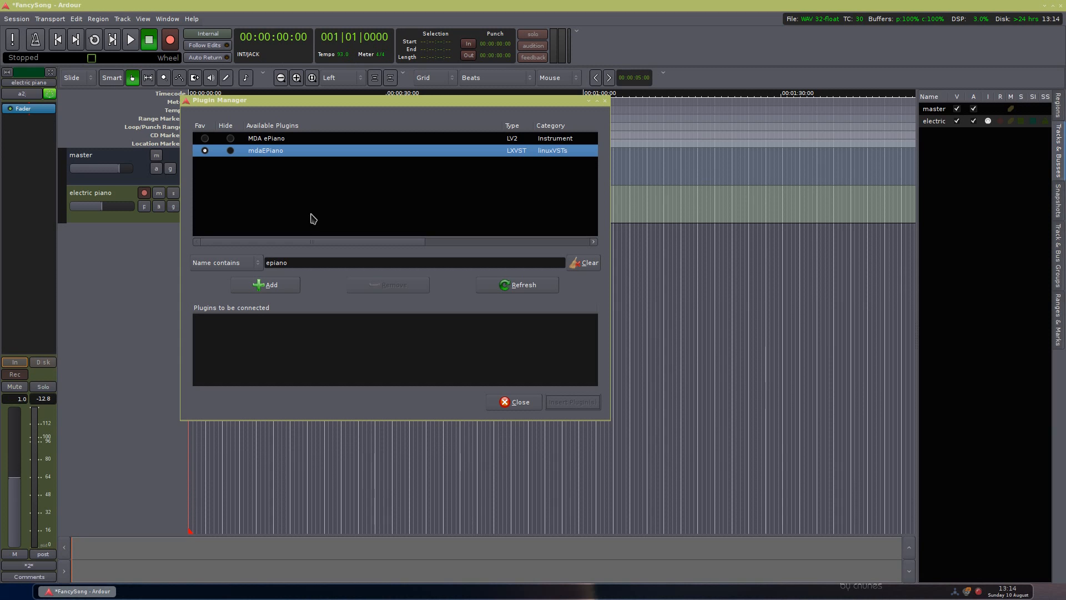
{"action": "double_click", "coordinate": [263, 155]}
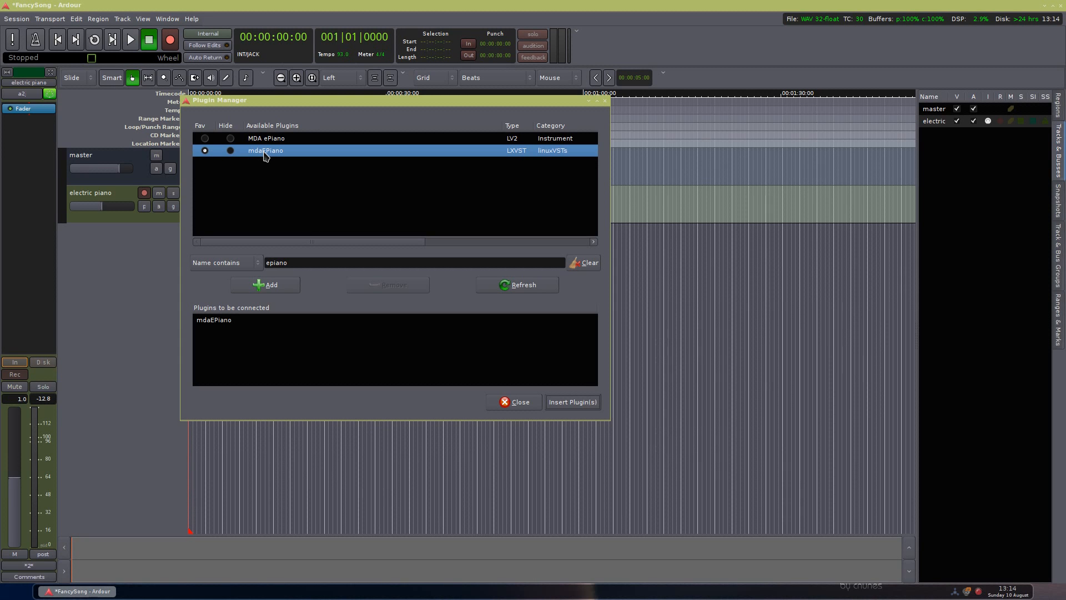
Add a second mdaEPiano to the plugins to be connected and remove it again.
{"action": "left_click", "coordinate": [277, 284]}
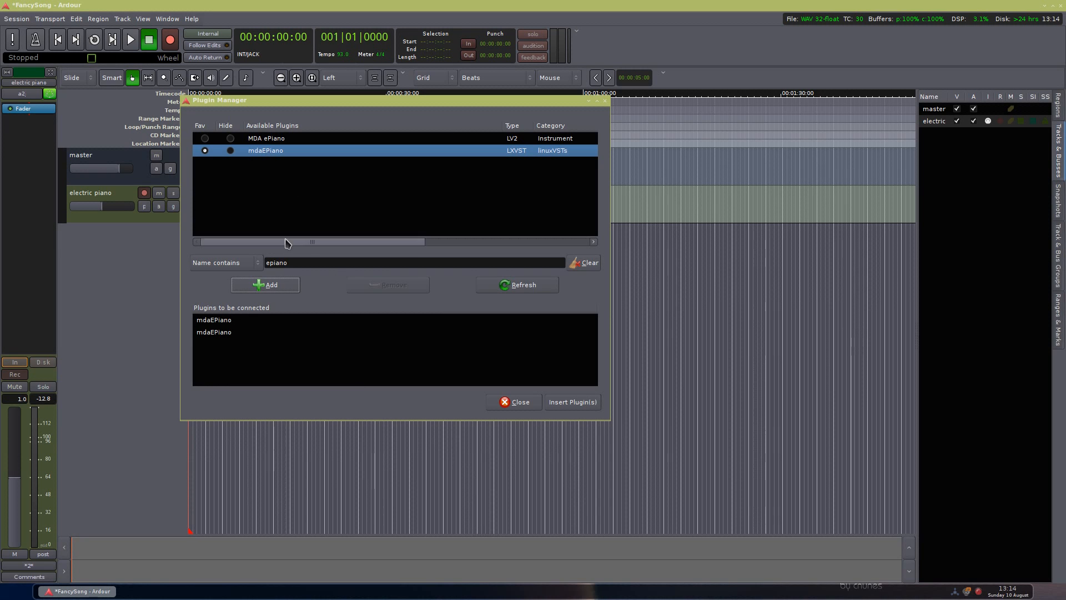
{"action": "left_click", "coordinate": [229, 332]}
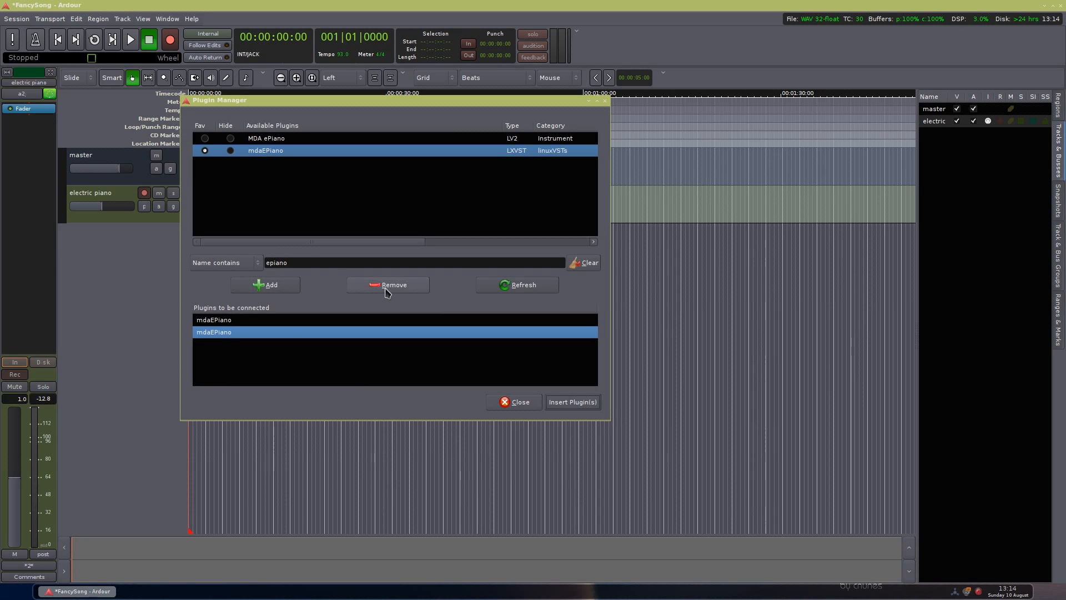
{"action": "left_click", "coordinate": [388, 285]}
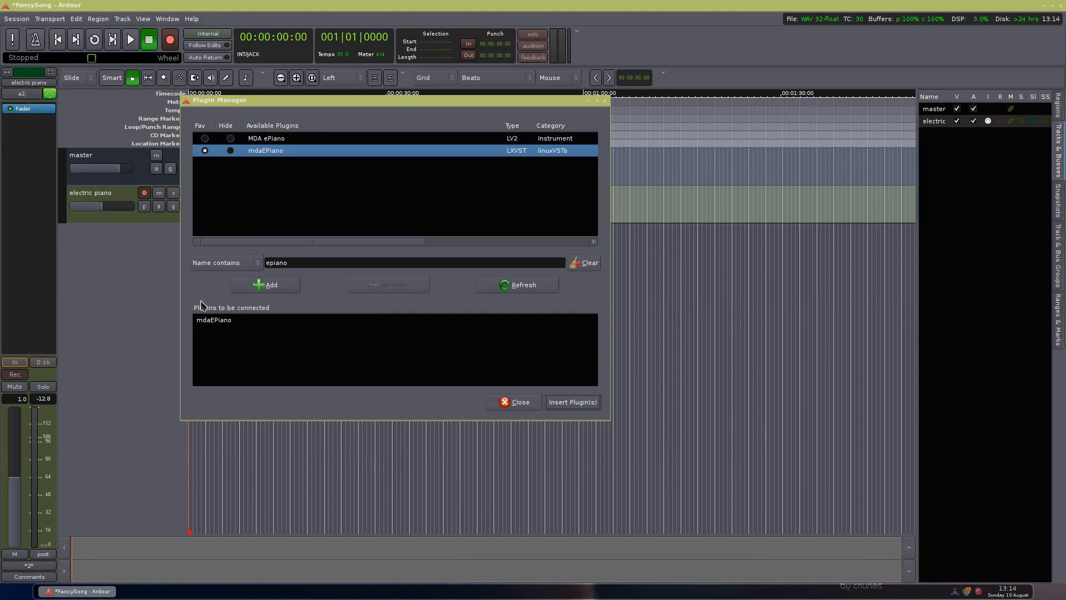
{"action": "left_click", "coordinate": [225, 321]}
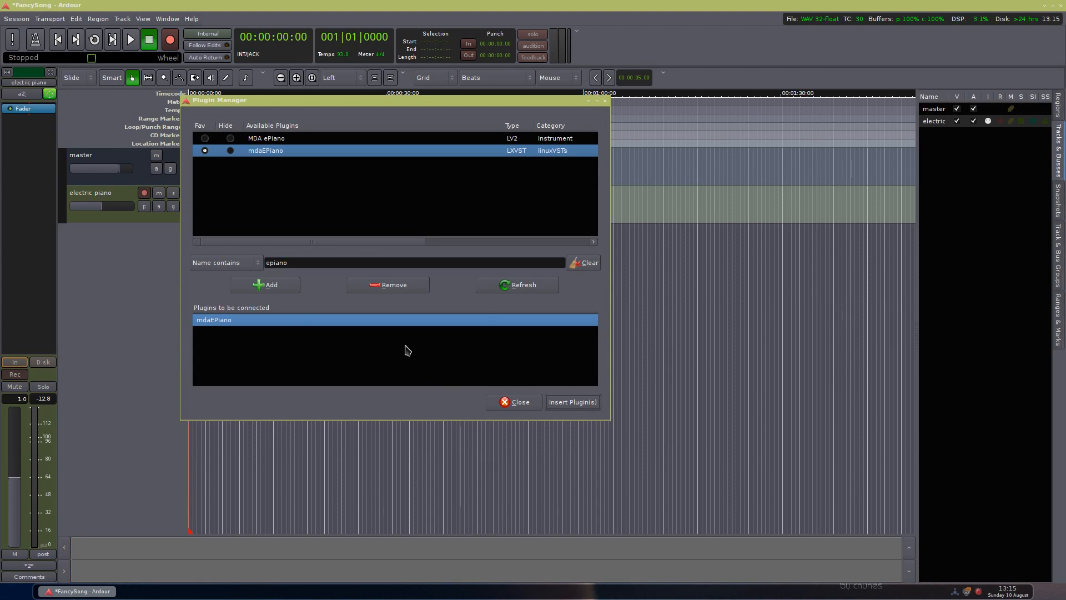
Search for "compressor", add Invada Compressor - Stereo to the plugins to be connected and remove it again.
{"action": "left_click_drag", "start_coordinate": [310, 263], "coordinate": [188, 265]}
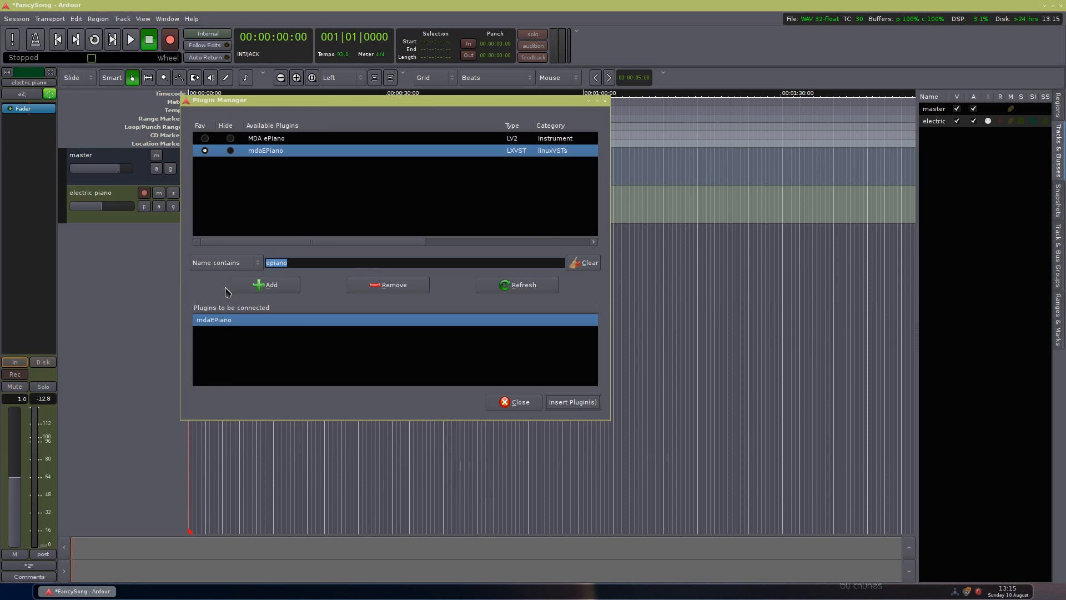
{"action": "type", "text": "compressor"}
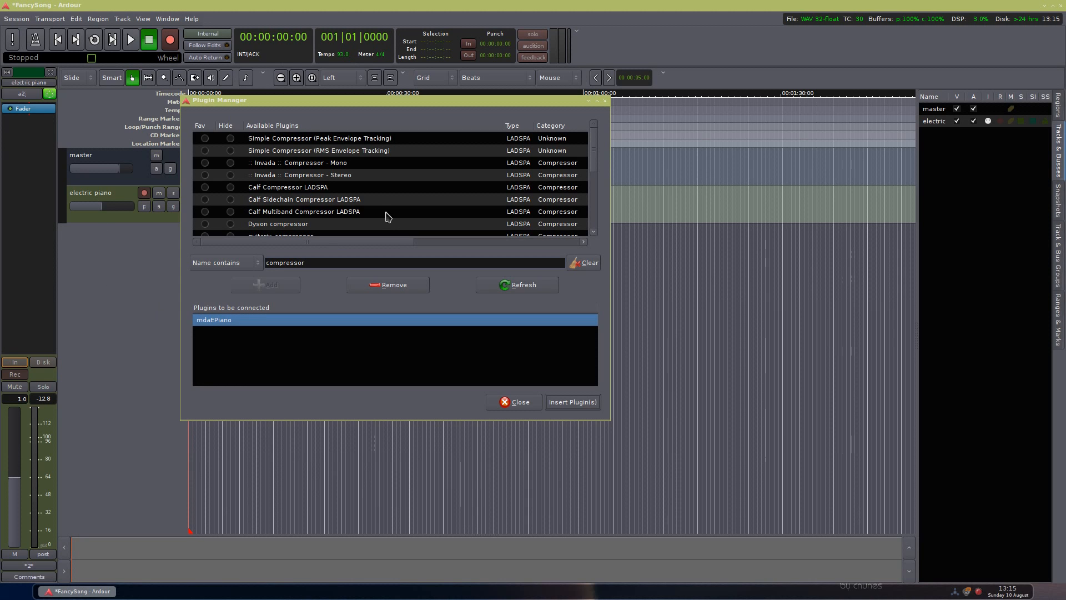
{"action": "left_click", "coordinate": [314, 178]}
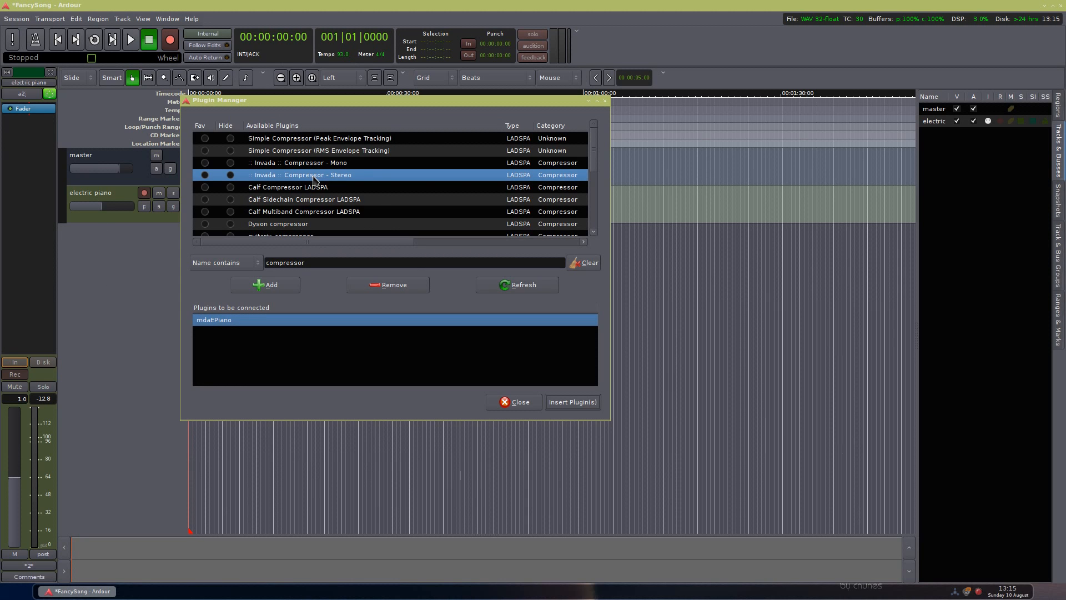
{"action": "left_click", "coordinate": [279, 284]}
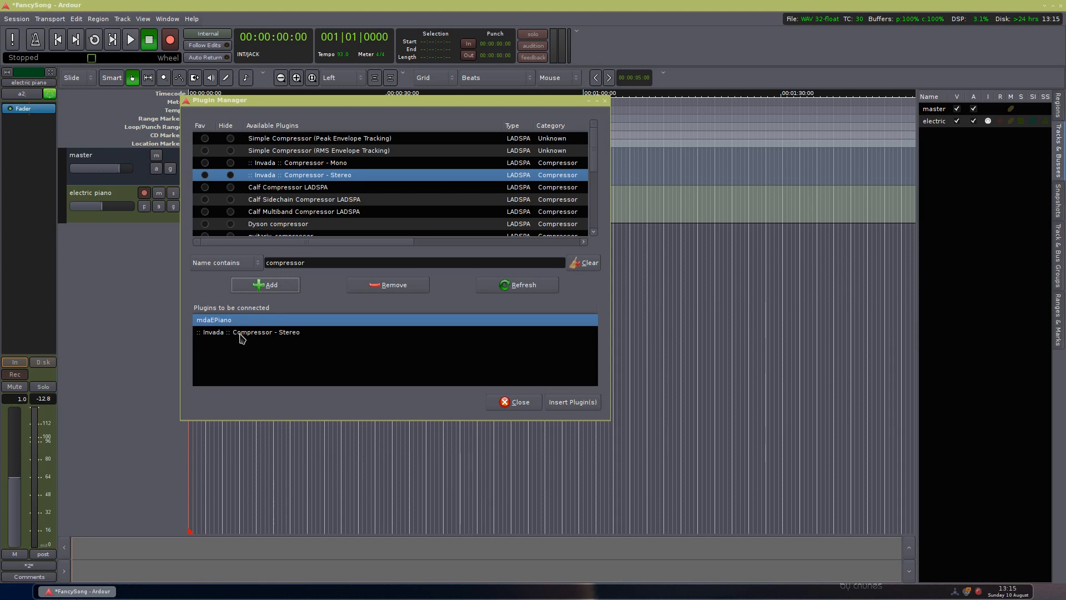
{"action": "left_click", "coordinate": [242, 336]}
{"action": "left_click", "coordinate": [386, 288]}
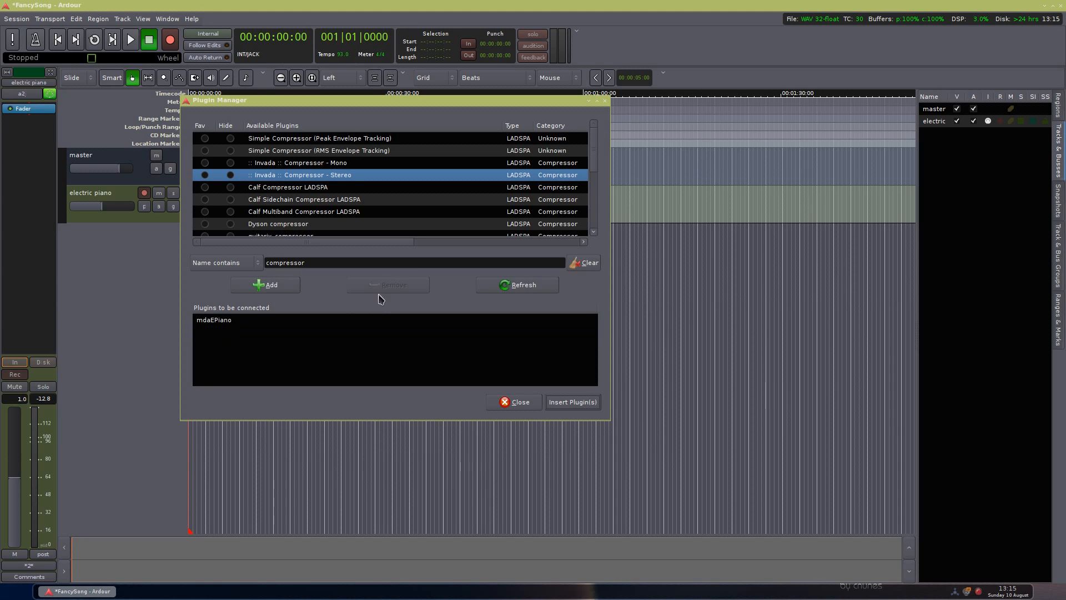
Insert the queued mdaEPiano plugin into the electric piano track.
{"action": "left_click", "coordinate": [575, 402]}
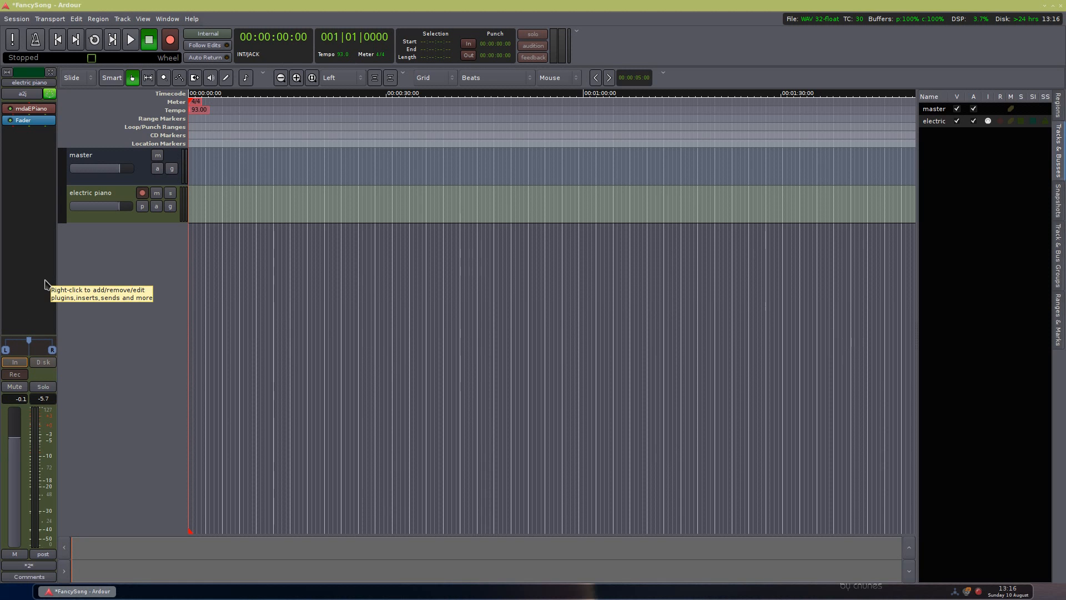
Narrow the electric piano track's stereo panning width to about 57% and restore it to 100%.
{"action": "mouse_move", "coordinate": [30, 345]}
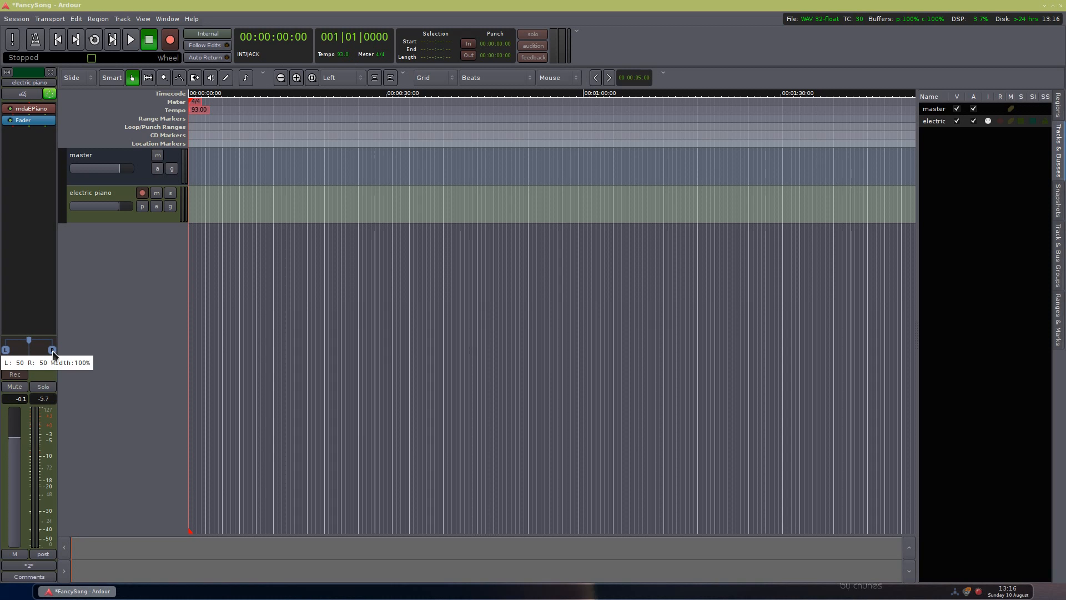
{"action": "left_click_drag", "start_coordinate": [54, 353], "coordinate": [41, 355]}
{"action": "left_click_drag", "start_coordinate": [37, 354], "coordinate": [46, 355]}
{"action": "scroll", "coordinate": [46, 352], "scroll_direction": "down", "scroll_amount": 6}
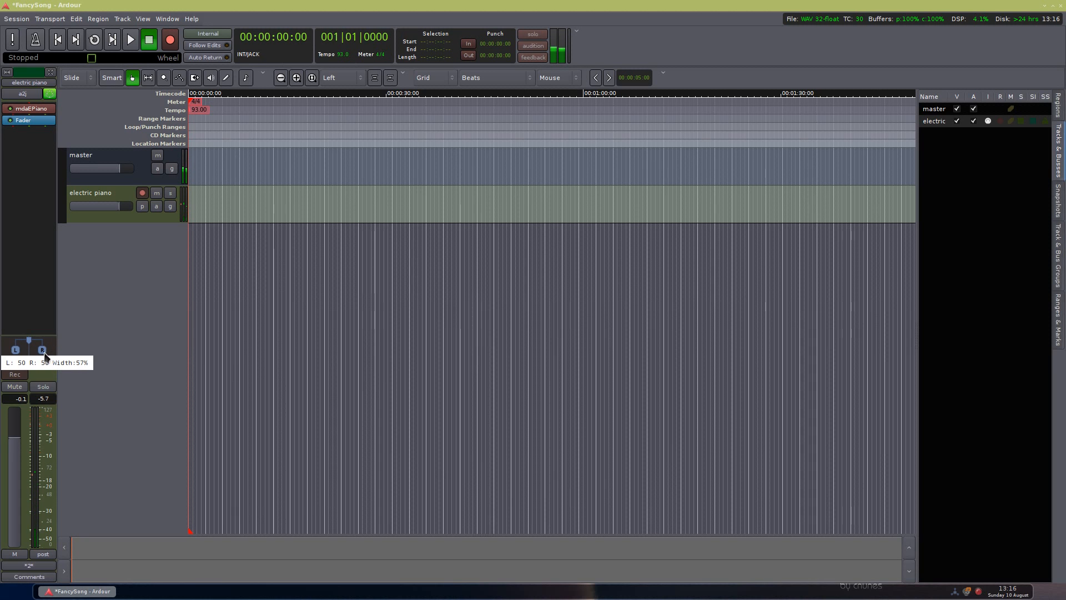
{"action": "mouse_move", "coordinate": [45, 354]}
{"action": "left_mouse_down"}
{"action": "mouse_move", "coordinate": [29, 350]}
{"action": "mouse_move", "coordinate": [67, 351]}
{"action": "mouse_move", "coordinate": [7, 353]}
{"action": "left_mouse_up"}
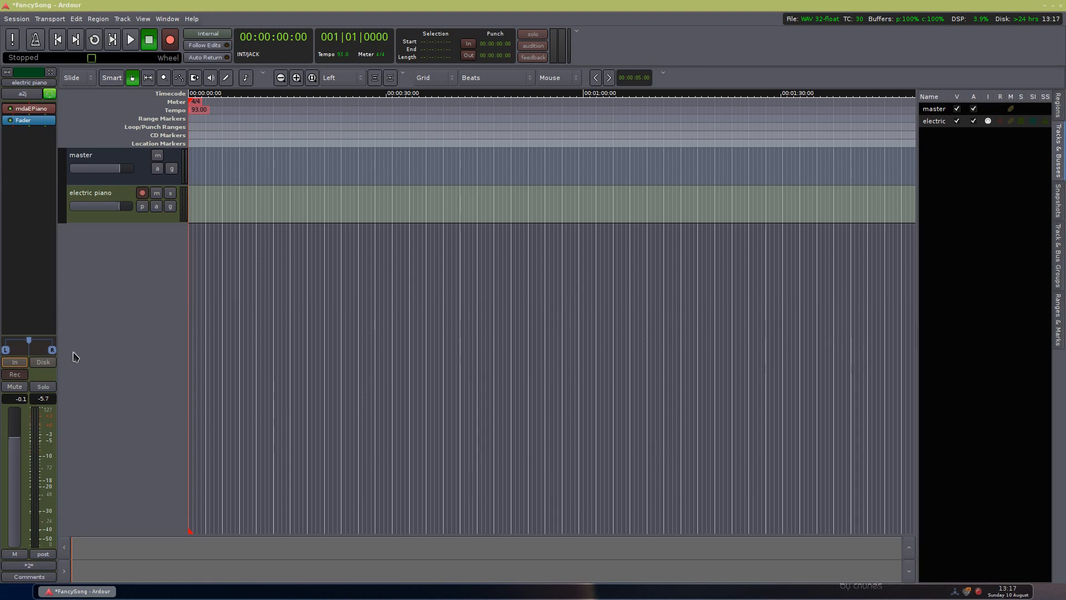
{"action": "mouse_move", "coordinate": [50, 356]}
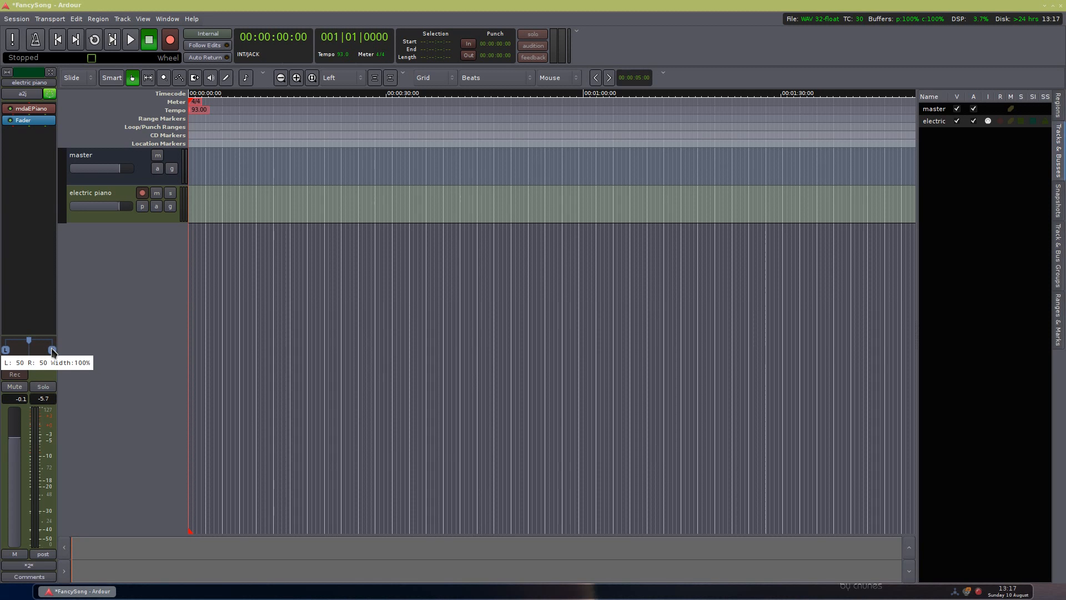
Narrow the electric piano track's stereo width to 48% and shift its pan position to L 24 R 76.
{"action": "left_click_drag", "start_coordinate": [53, 352], "coordinate": [39, 353]}
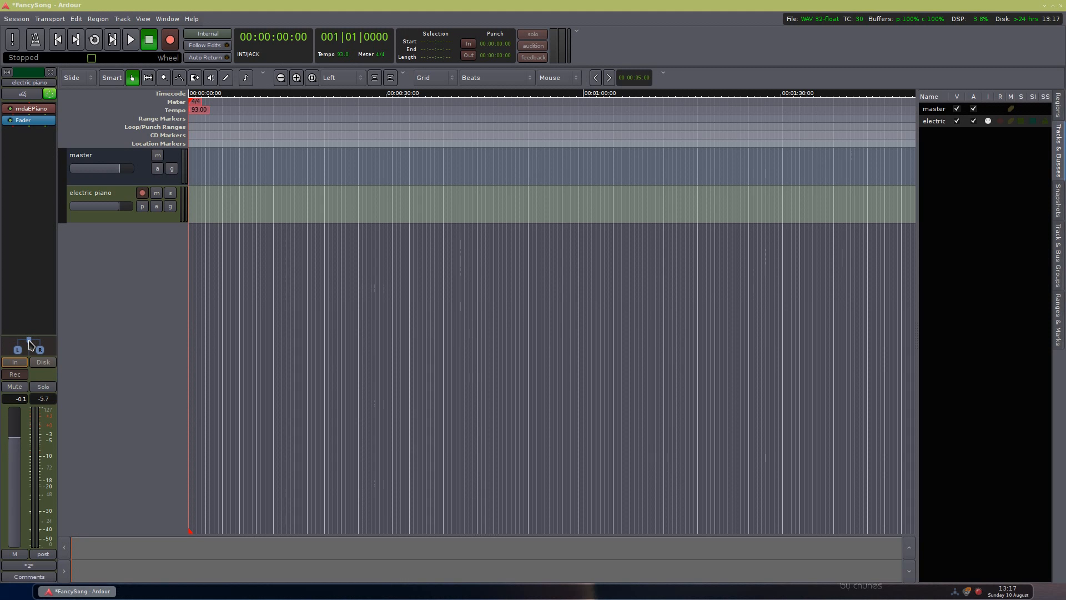
{"action": "mouse_move", "coordinate": [30, 345]}
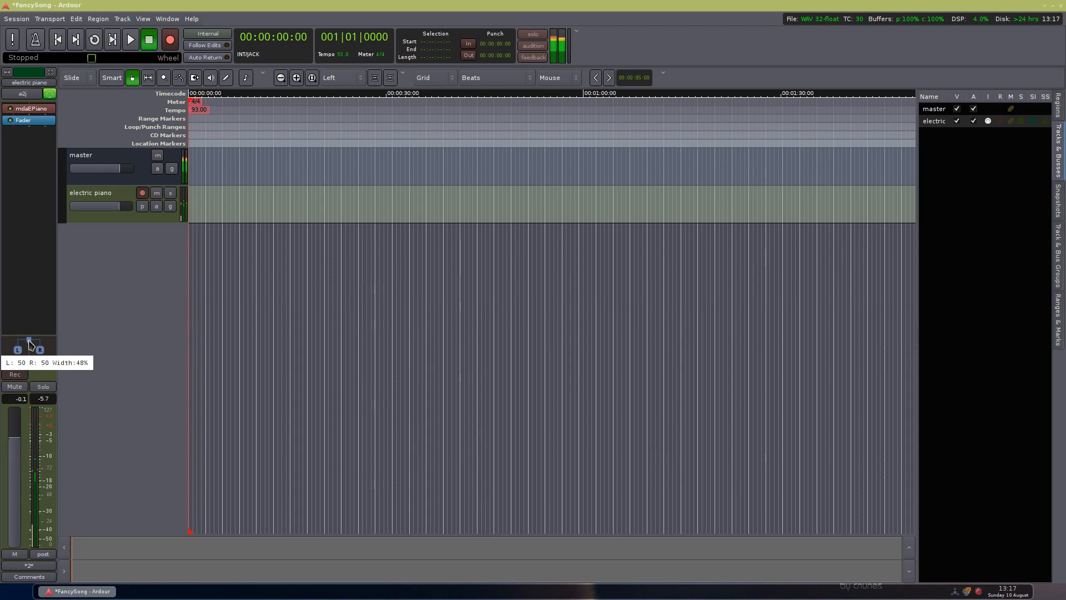
{"action": "left_click_drag", "start_coordinate": [30, 344], "coordinate": [43, 344]}
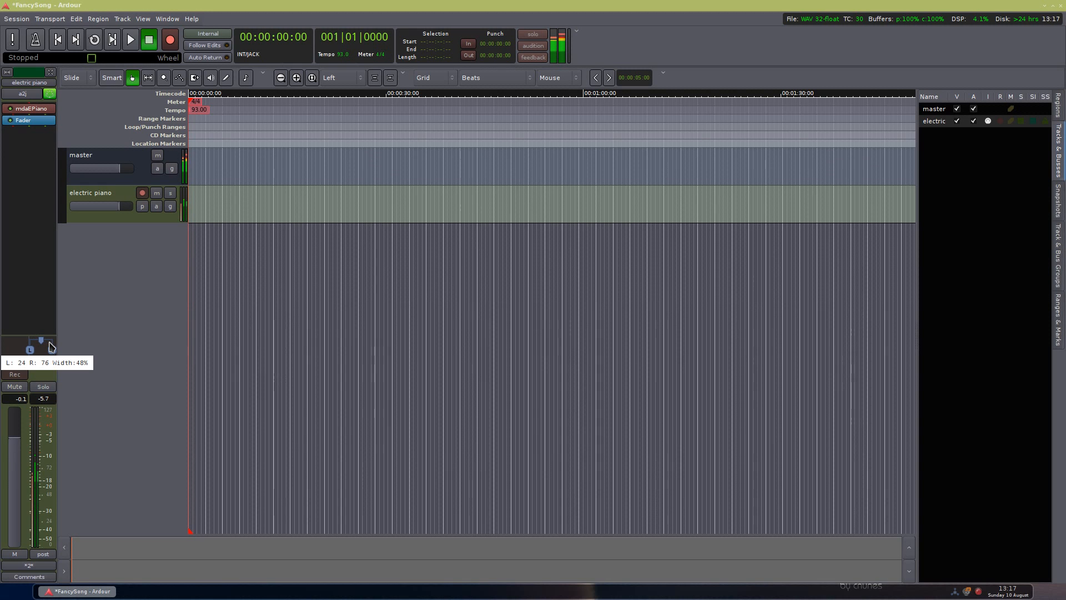
{"action": "mouse_move", "coordinate": [46, 345]}
{"action": "left_mouse_down"}
{"action": "mouse_move", "coordinate": [16, 345]}
{"action": "mouse_move", "coordinate": [65, 346]}
{"action": "mouse_move", "coordinate": [44, 343]}
{"action": "left_mouse_up"}
Sweep the electric piano track's narrowed stereo image between left and right and bring it back to about centre.
{"action": "scroll", "coordinate": [44, 344], "scroll_direction": "down", "scroll_amount": 9}
{"action": "scroll", "coordinate": [43, 344], "scroll_direction": "up", "scroll_amount": 18}
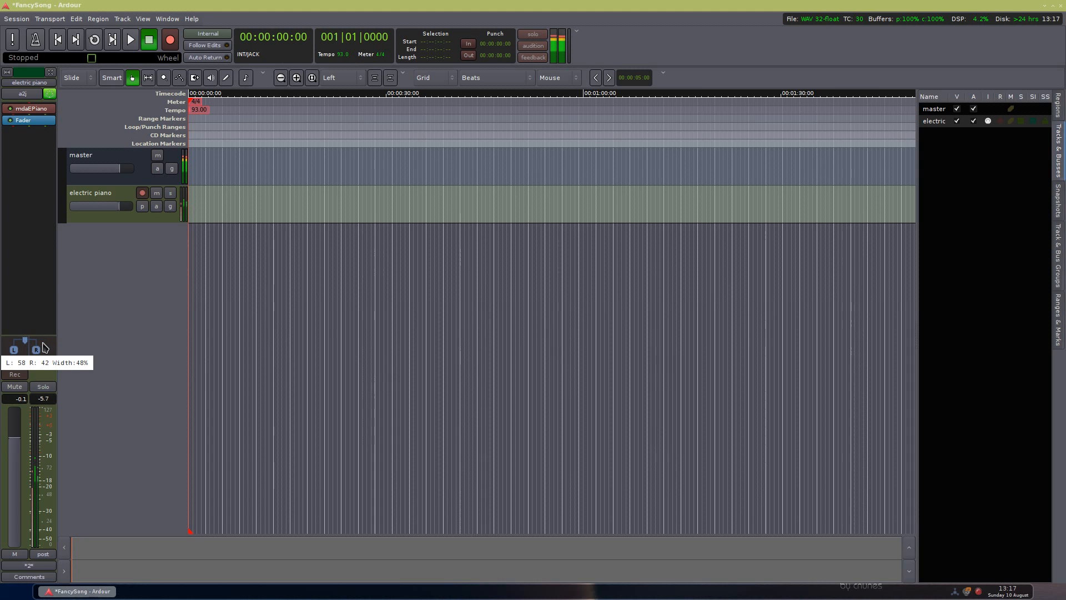
{"action": "scroll", "coordinate": [43, 344], "scroll_direction": "down", "scroll_amount": 18}
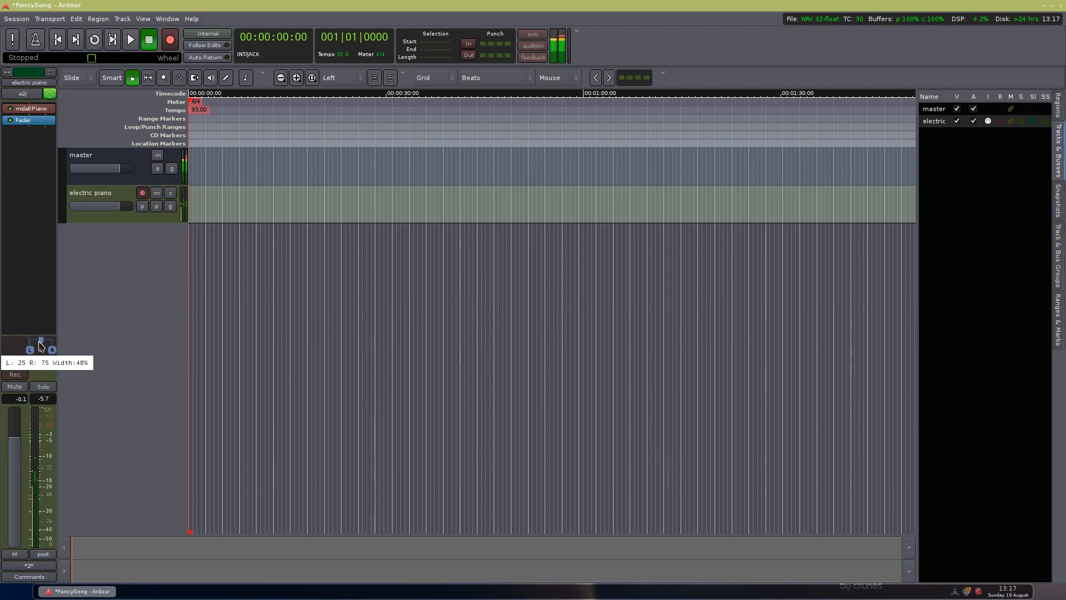
{"action": "scroll", "coordinate": [39, 344], "scroll_direction": "up", "scroll_amount": 3}
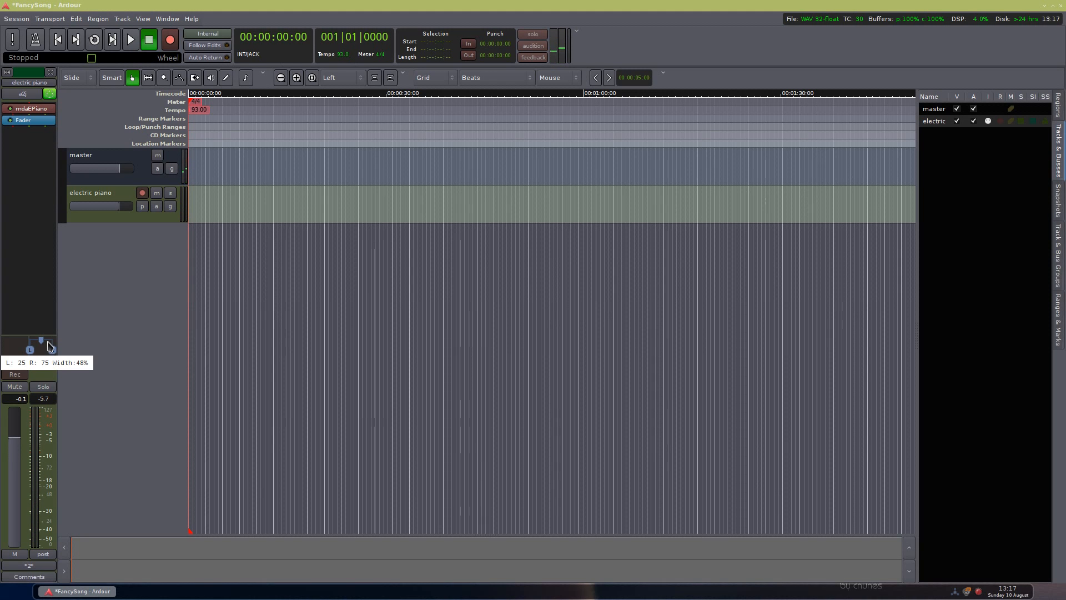
{"action": "scroll", "coordinate": [39, 344], "scroll_direction": "up", "scroll_amount": 1}
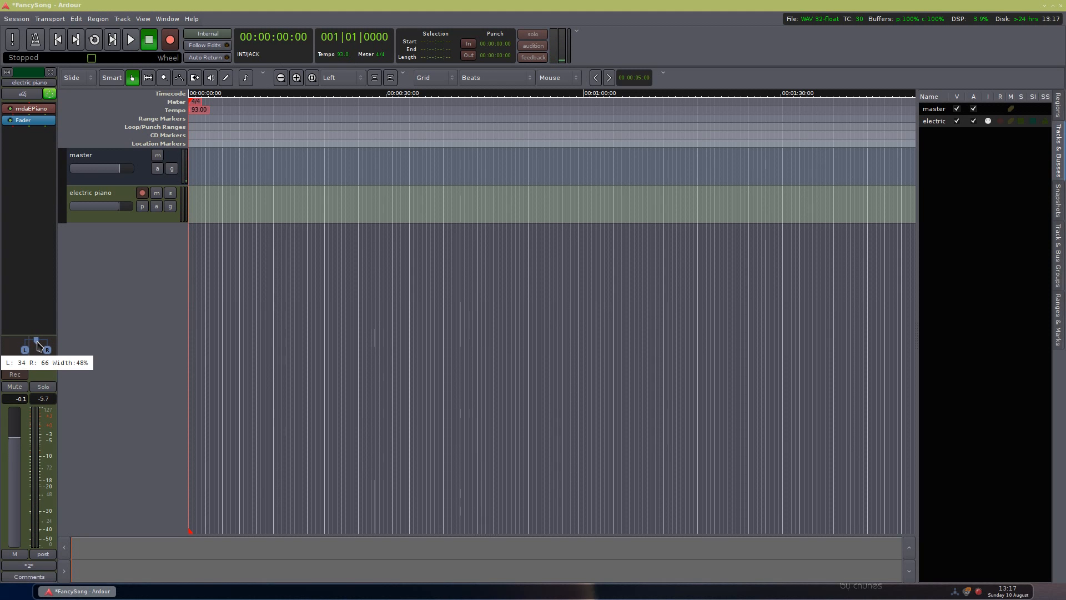
{"action": "scroll", "coordinate": [38, 344], "scroll_direction": "up", "scroll_amount": 5}
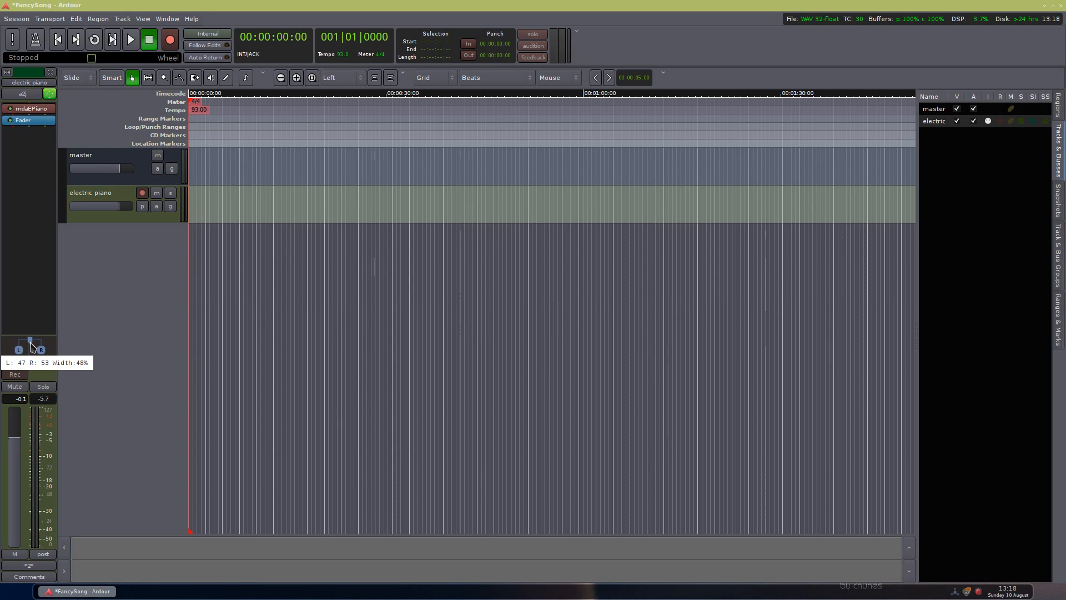
{"action": "scroll", "coordinate": [31, 344], "scroll_direction": "up", "scroll_amount": 2}
Swap the electric piano track's left and right channels with -100% width and restore 100% width, doing this twice.
{"action": "double_click", "coordinate": [42, 352]}
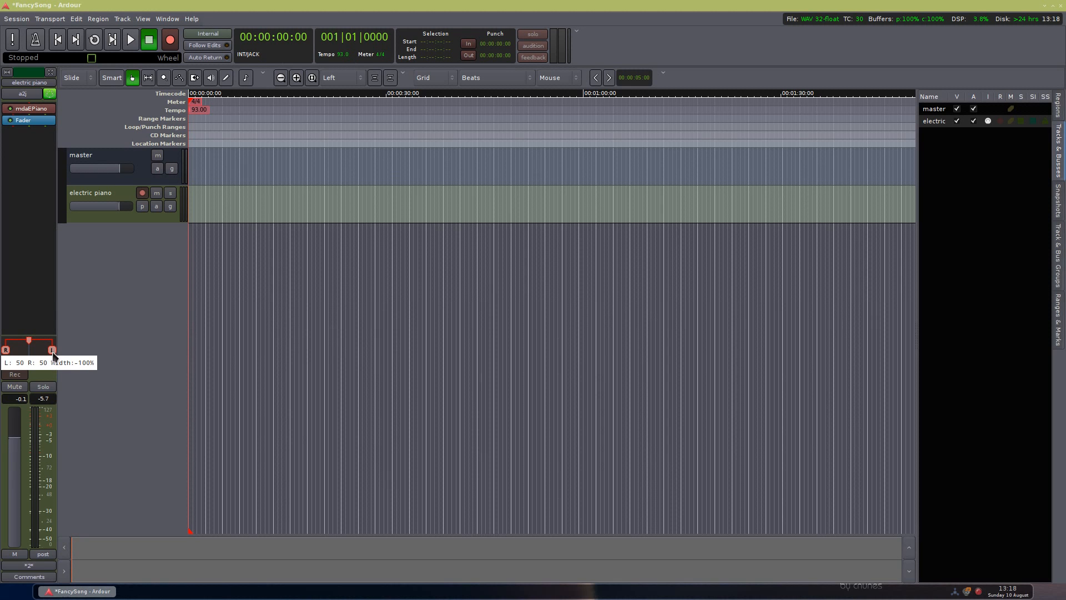
{"action": "left_click_drag", "start_coordinate": [5, 357], "coordinate": [52, 352]}
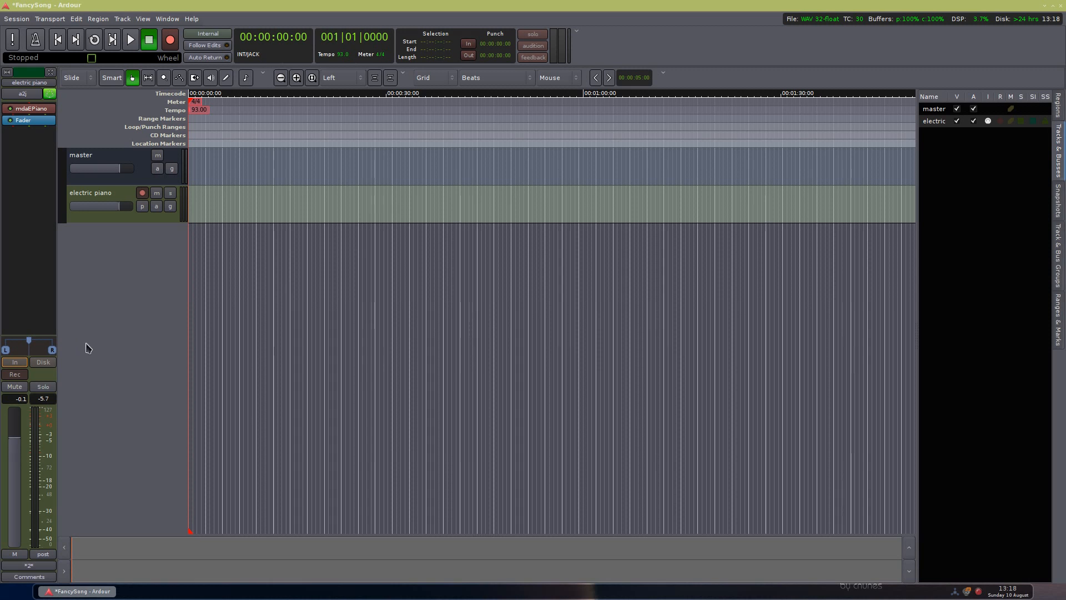
{"action": "mouse_move", "coordinate": [51, 357]}
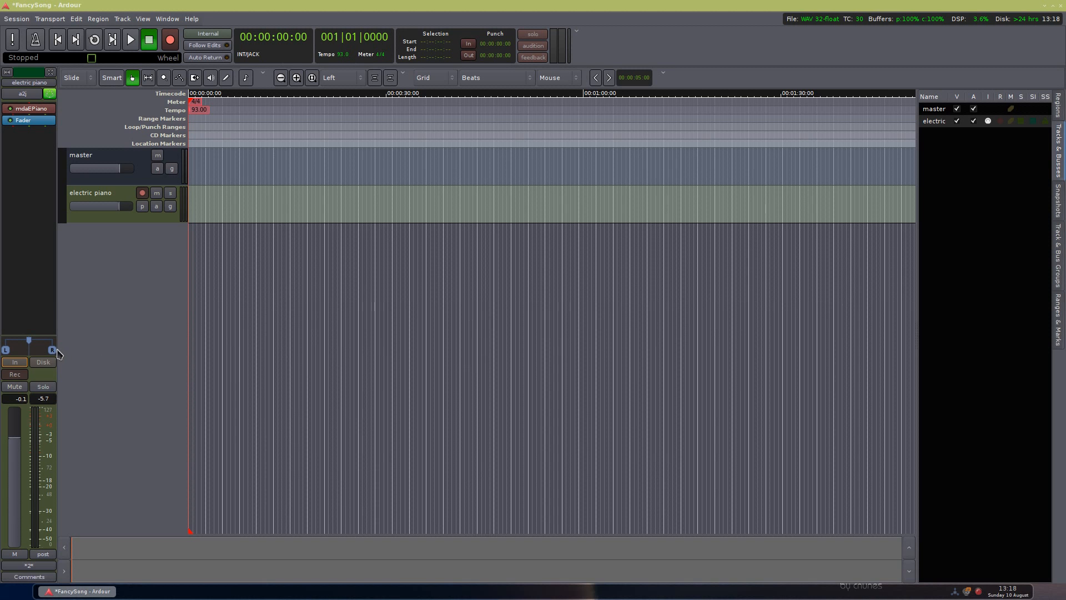
{"action": "left_click_drag", "start_coordinate": [54, 354], "coordinate": [4, 352]}
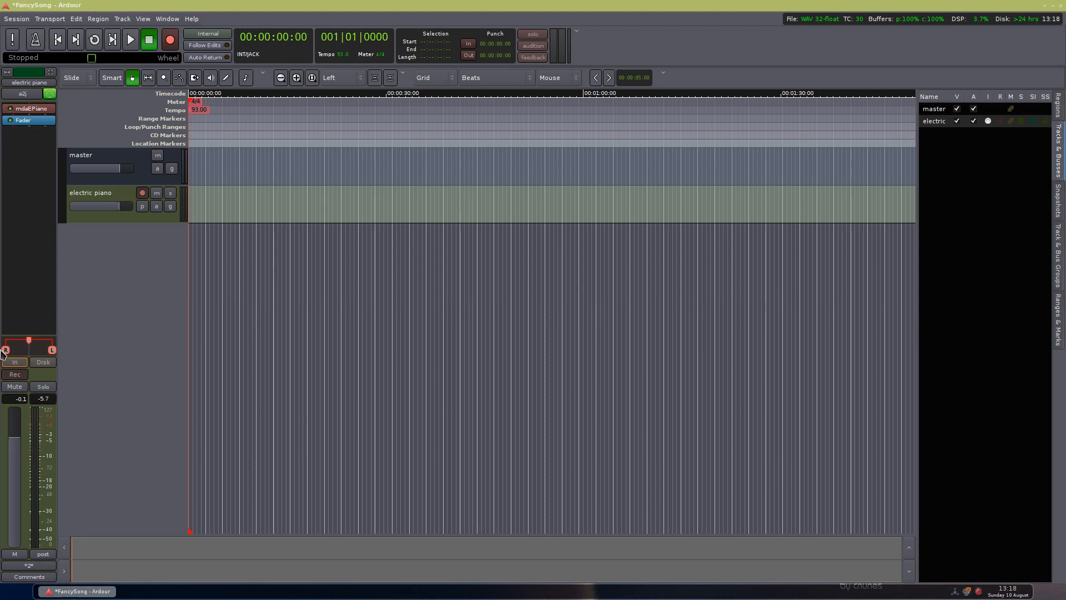
{"action": "left_click_drag", "start_coordinate": [7, 352], "coordinate": [84, 362]}
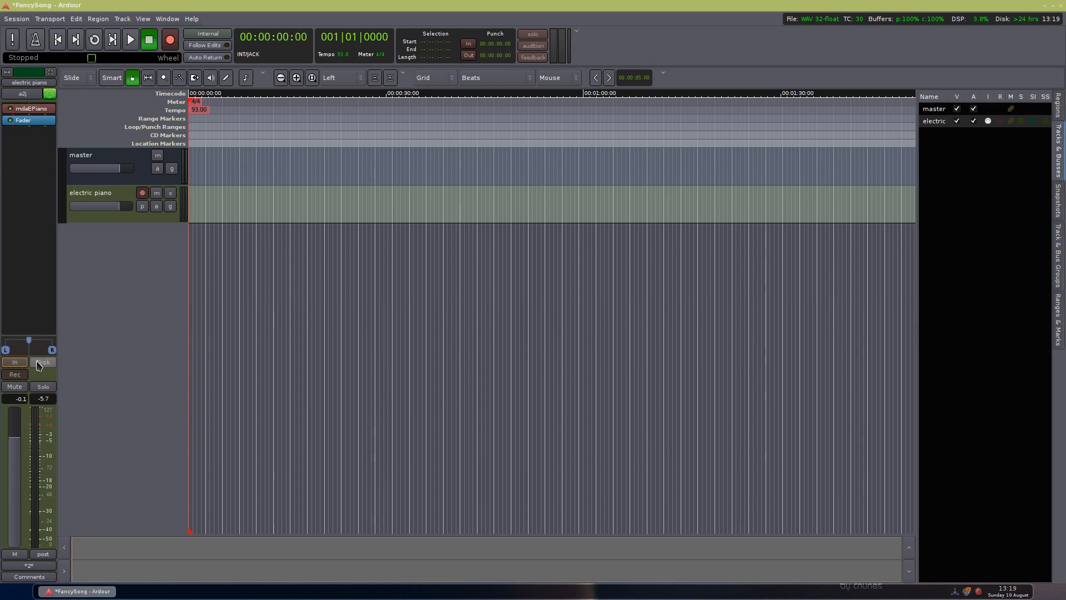
Force input monitoring on for the electric piano track, play the session briefly, stop and return the playhead to the start.
{"action": "key", "text": "space"}
{"action": "key", "text": "space"}
{"action": "key", "text": "Home"}
{"action": "left_click", "coordinate": [21, 364]}
{"action": "key", "text": "space"}
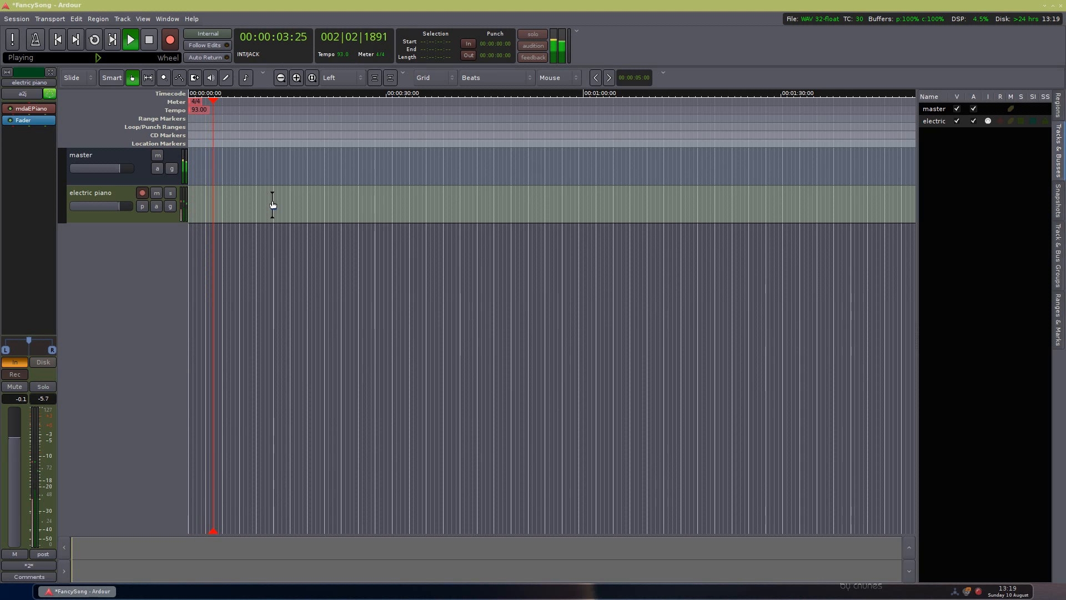
{"action": "key", "text": "space"}
{"action": "left_click_drag", "start_coordinate": [231, 104], "coordinate": [159, 99]}
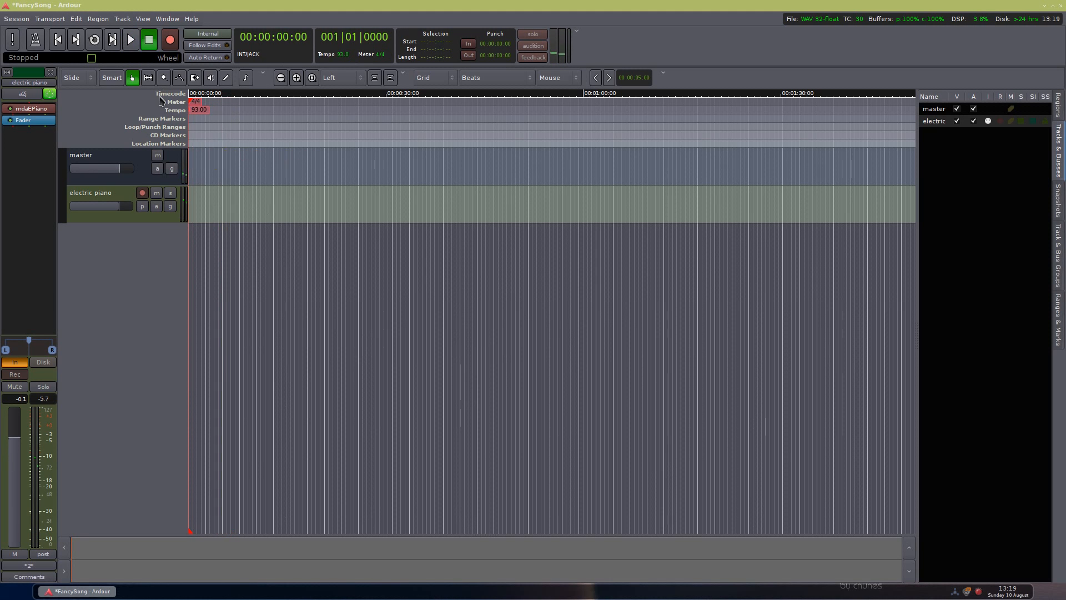
Play with automatic monitoring, force input monitoring on during playback, stop, switch it off and return the playhead to the start.
{"action": "right_click", "coordinate": [158, 96]}
{"action": "left_click", "coordinate": [706, 47]}
{"action": "key", "text": "space"}
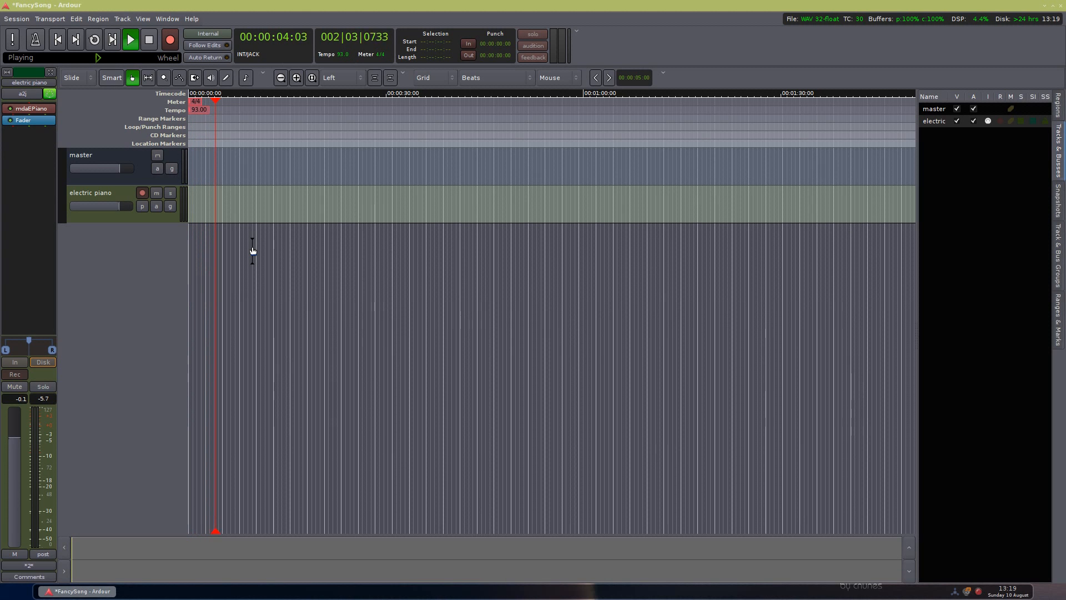
{"action": "left_click", "coordinate": [22, 363]}
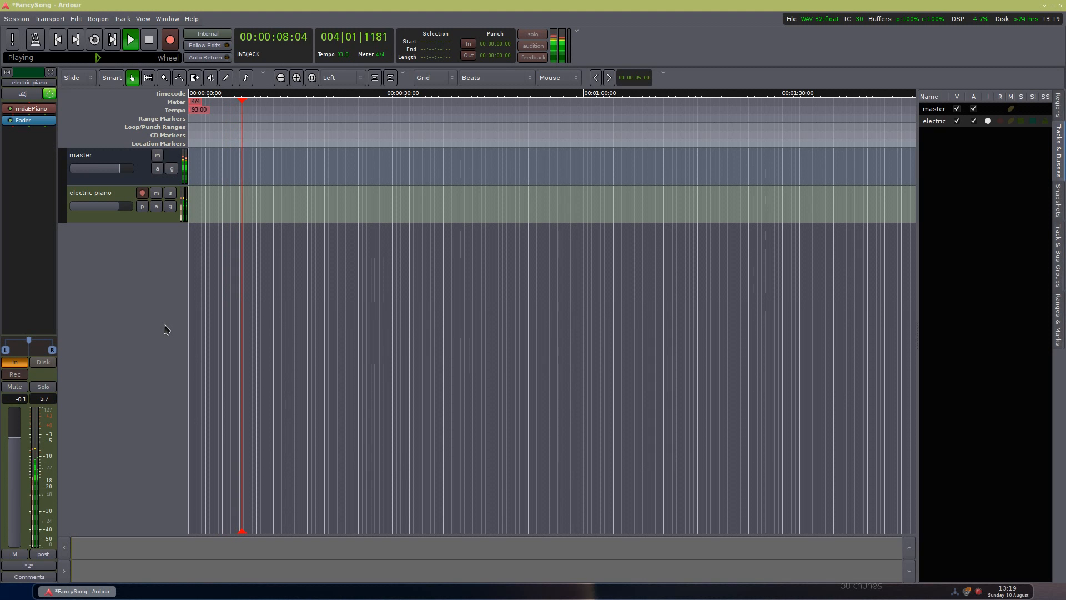
{"action": "key", "text": "space"}
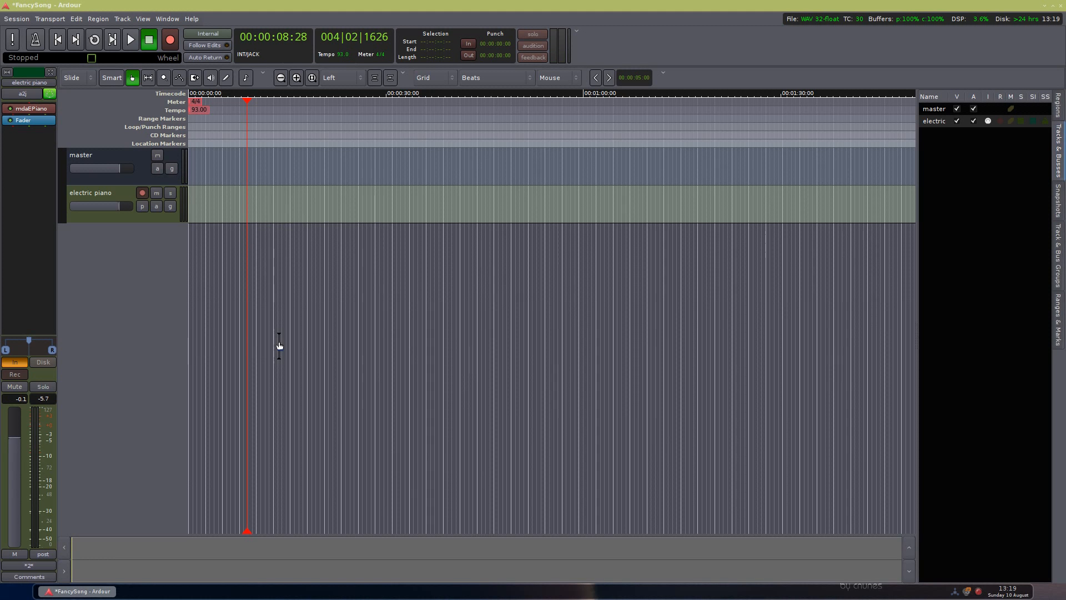
{"action": "left_click", "coordinate": [18, 363]}
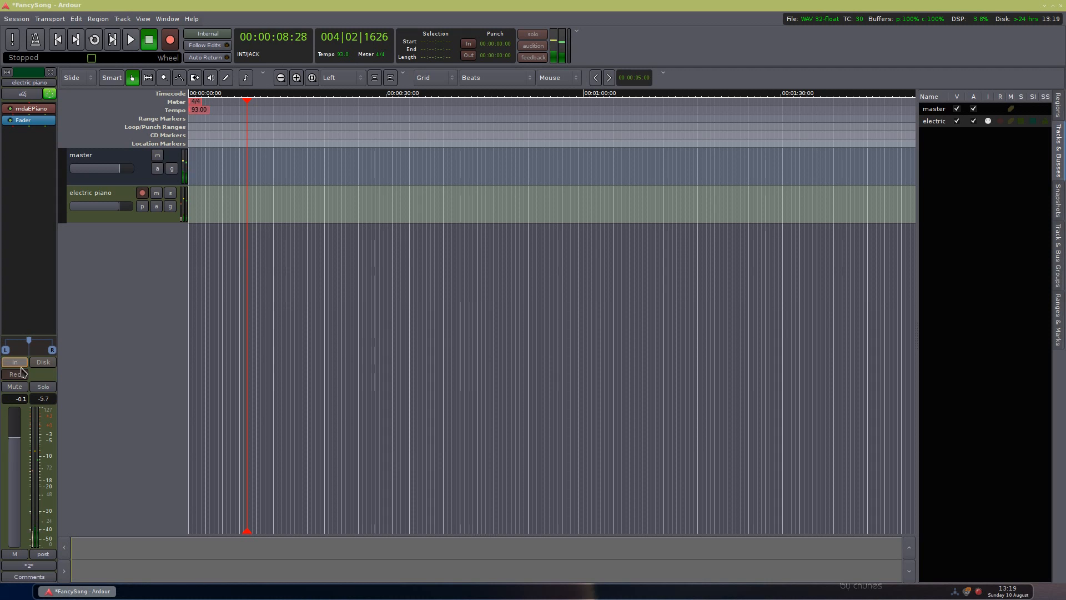
{"action": "left_click_drag", "start_coordinate": [247, 102], "coordinate": [187, 115]}
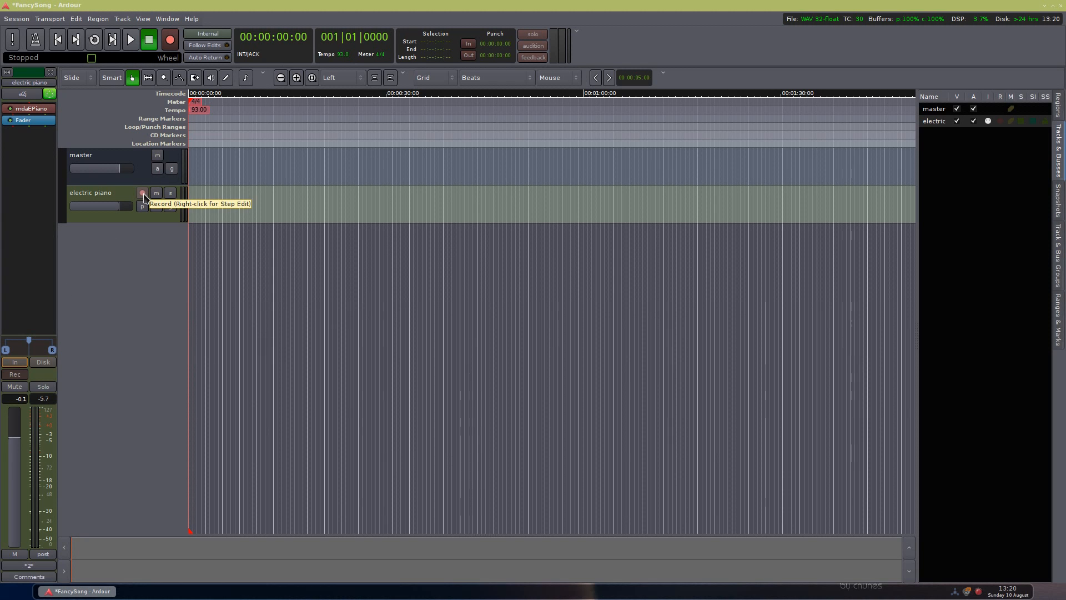
Arm the electric piano track for recording and disarm it again, doing this twice.
{"action": "left_click", "coordinate": [27, 375]}
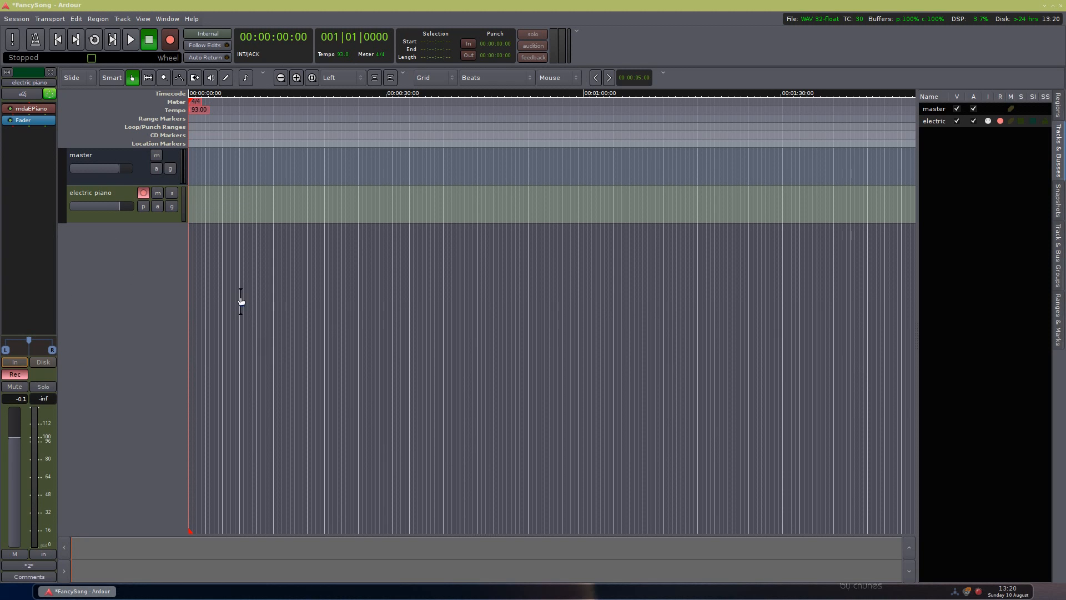
{"action": "left_click", "coordinate": [143, 194]}
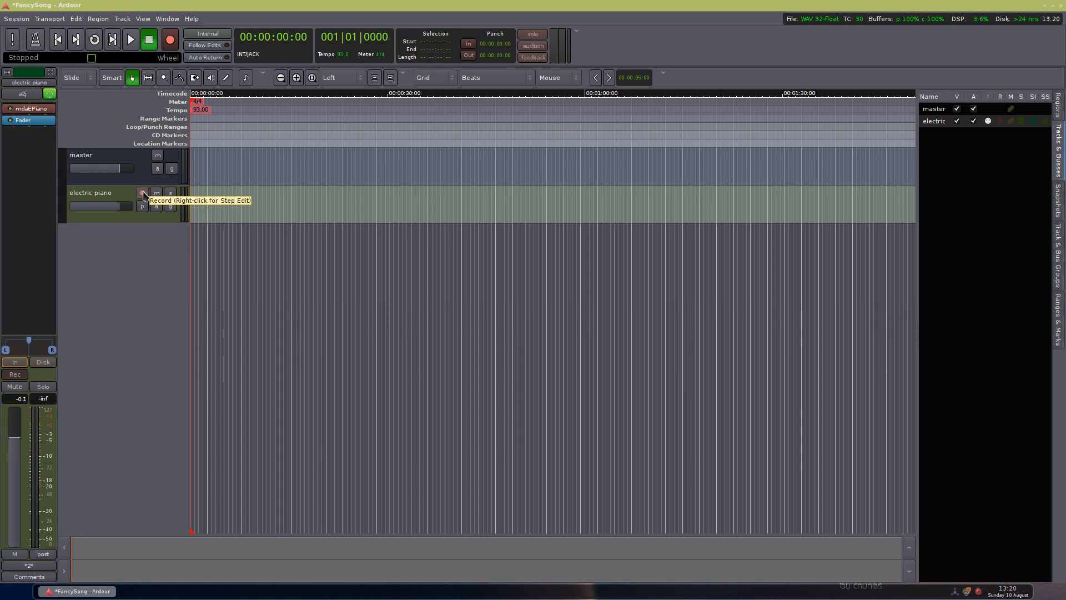
{"action": "left_click", "coordinate": [142, 193]}
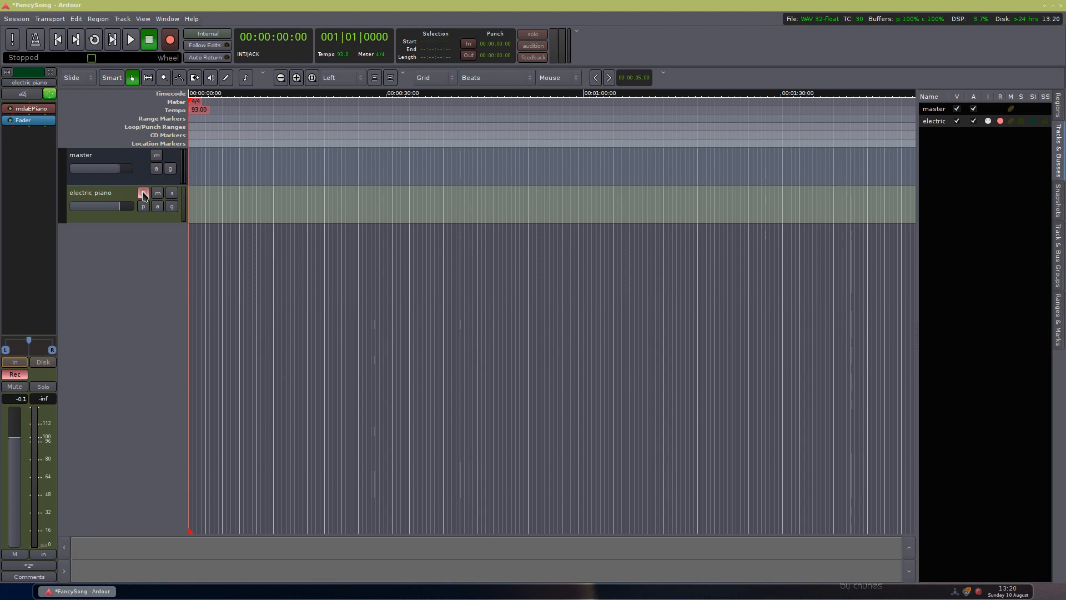
{"action": "left_click", "coordinate": [142, 193]}
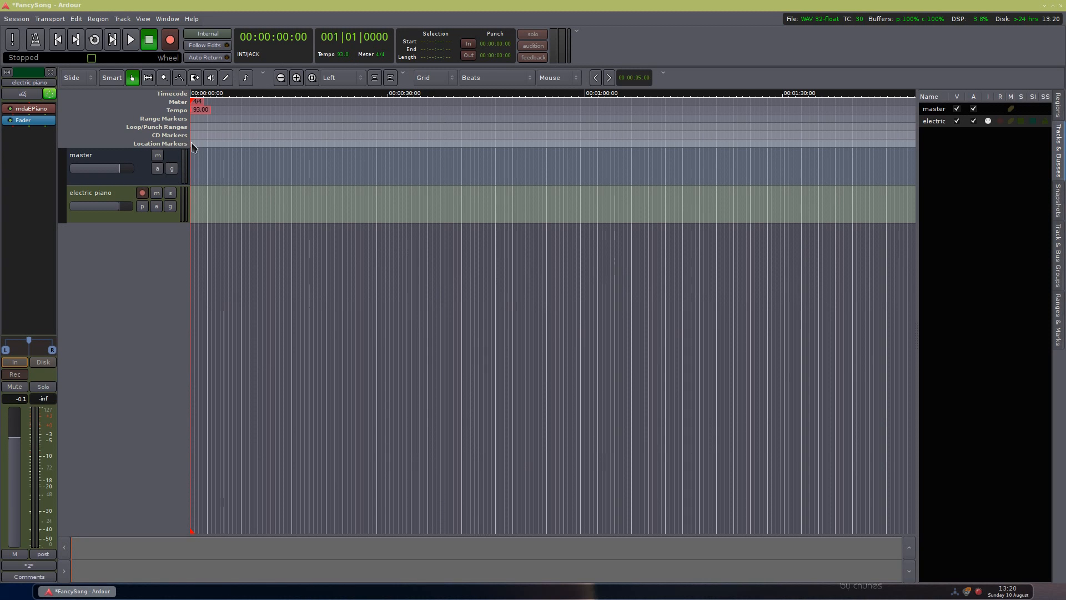
Enable session recording, start the transport, arm the electric piano track while rolling, record a short MIDI passage and stop.
{"action": "left_click", "coordinate": [171, 40]}
{"action": "key", "text": "space"}
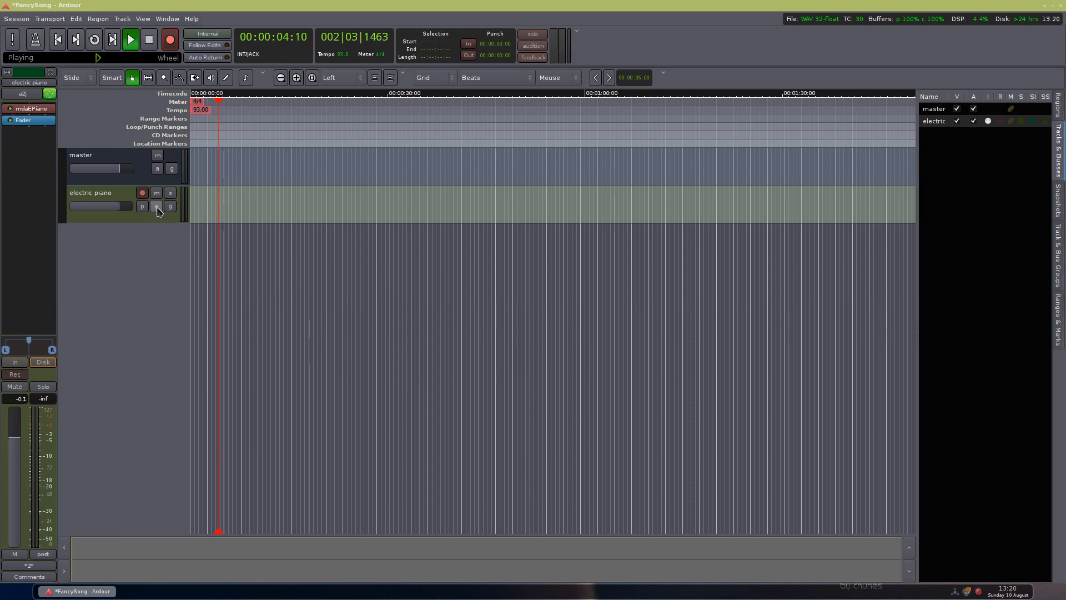
{"action": "left_click", "coordinate": [143, 193]}
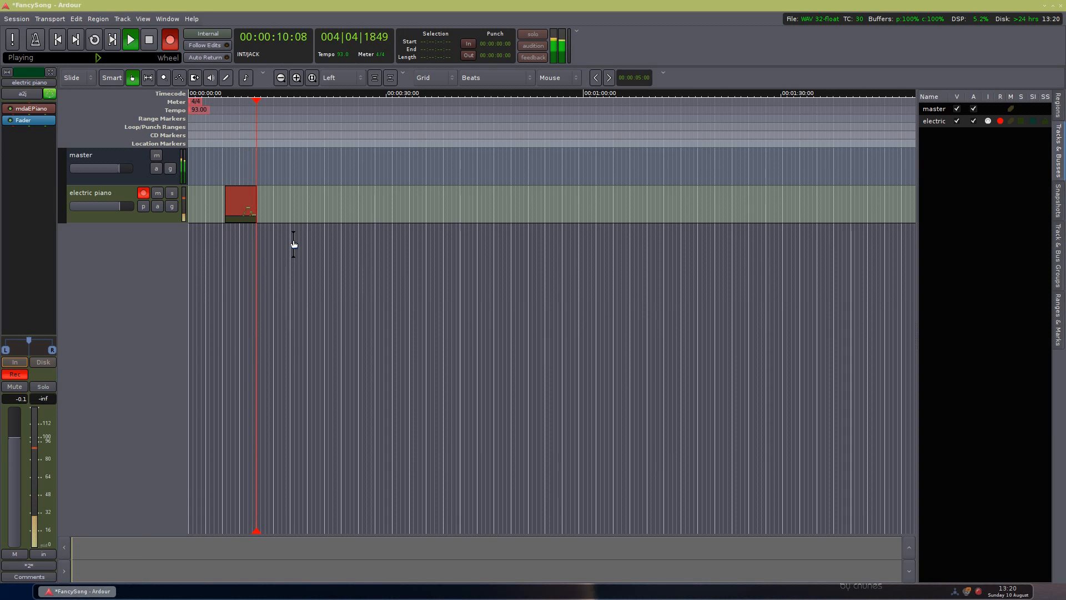
{"action": "key", "text": "space"}
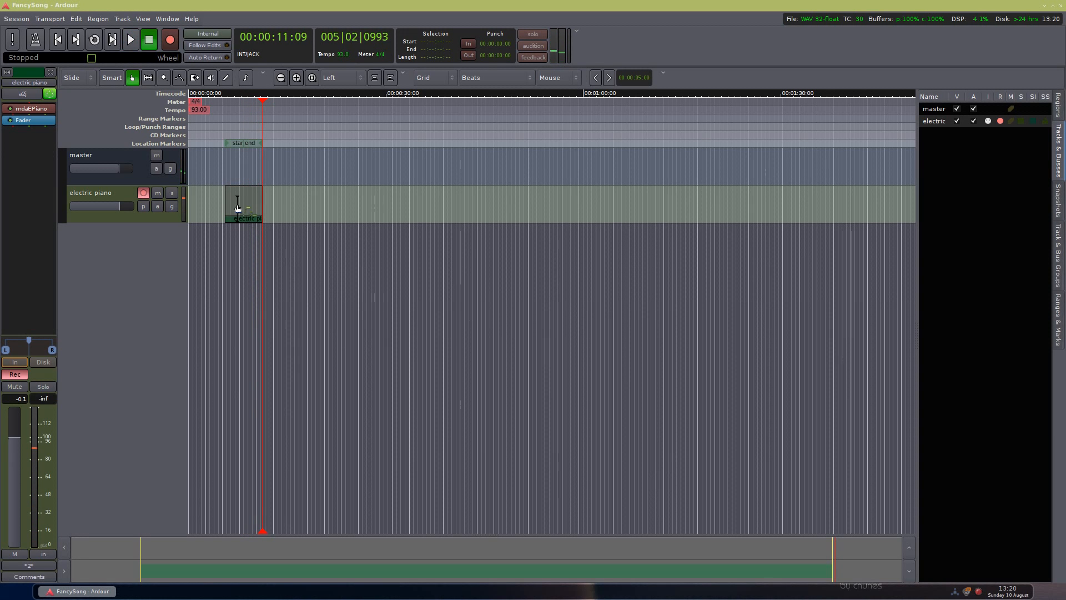
Delete the newly recorded region from the electric piano track and return the playhead to the session start.
{"action": "left_click", "coordinate": [257, 203]}
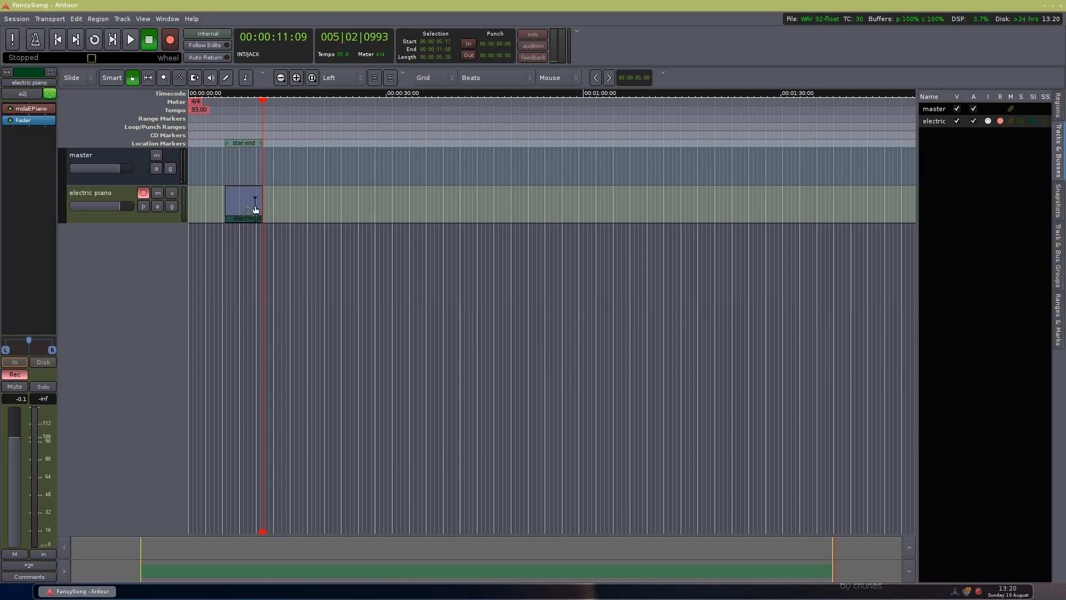
{"action": "key", "text": "Delete"}
{"action": "left_click_drag", "start_coordinate": [265, 103], "coordinate": [141, 105]}
Move the session's start marker to 00:00:00:00 and its end marker to about 00:01:20.
{"action": "left_click_drag", "start_coordinate": [236, 143], "coordinate": [116, 154]}
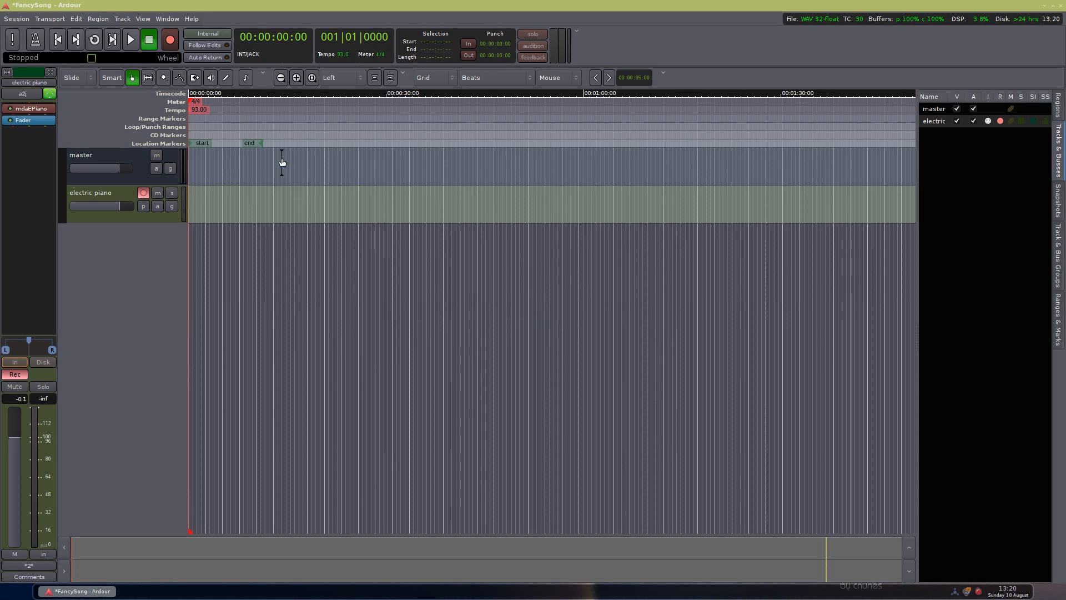
{"action": "left_click_drag", "start_coordinate": [251, 143], "coordinate": [705, 162]}
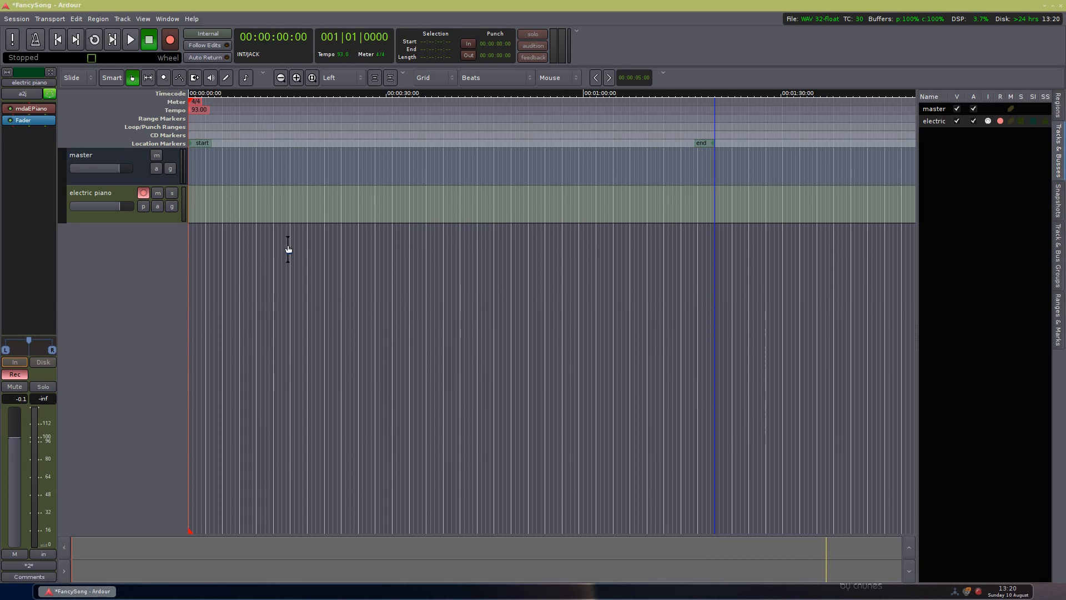
Disarm the electric piano track and undo both marker moves and the region deletion.
{"action": "left_click", "coordinate": [14, 374]}
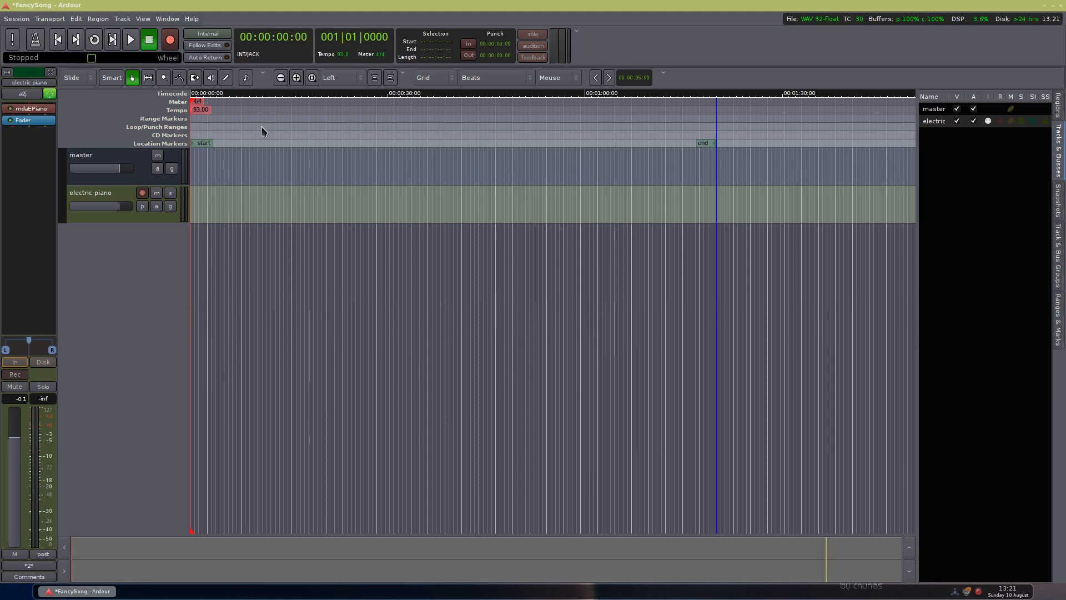
{"action": "key", "text": "ctrl+z"}
{"action": "key", "text": "ctrl+z"}
{"action": "key", "text": "ctrl+z"}
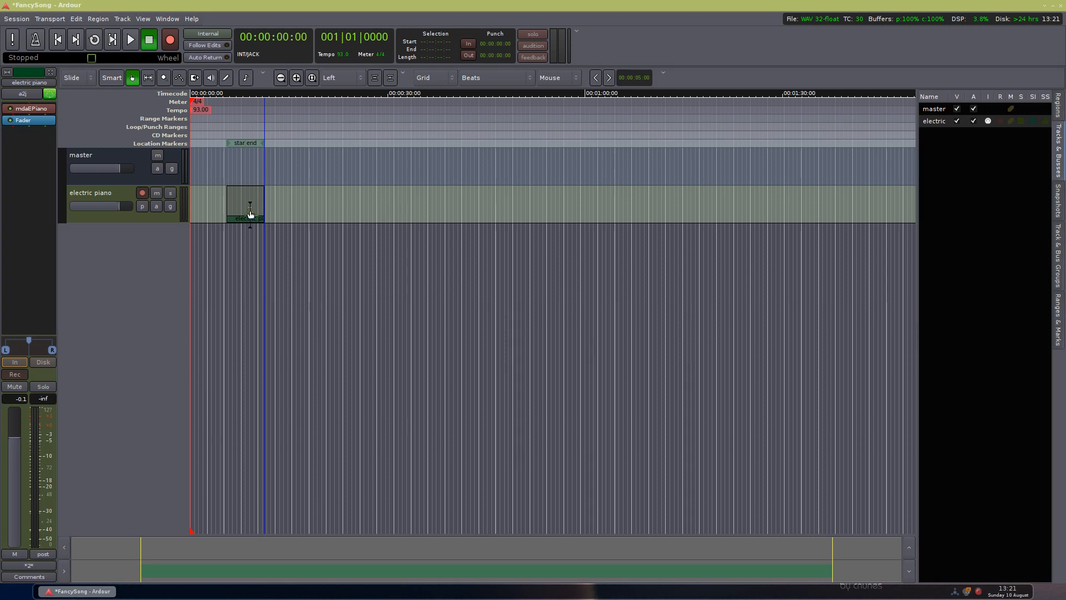
Place the playhead at 00:00:06:13 inside the recorded region, play it back and stop.
{"action": "left_click", "coordinate": [234, 100]}
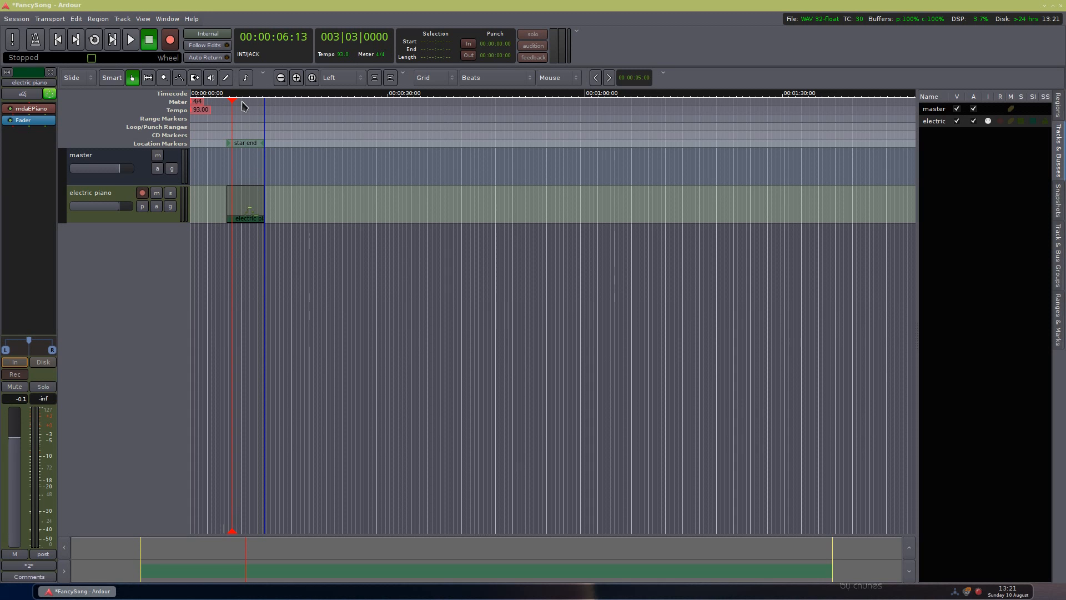
{"action": "key", "text": "space"}
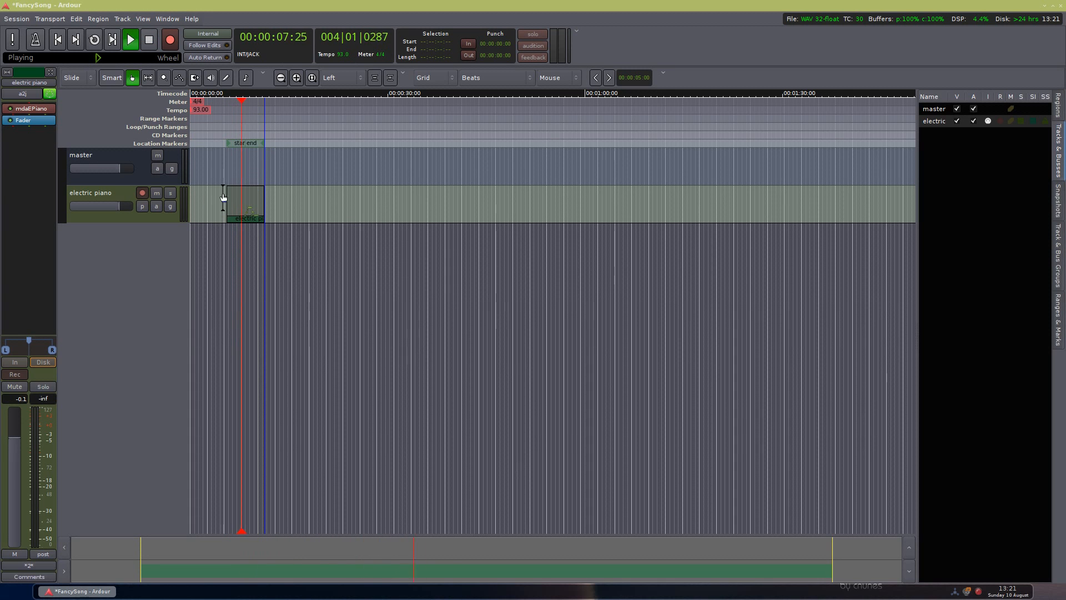
{"action": "key", "text": "space"}
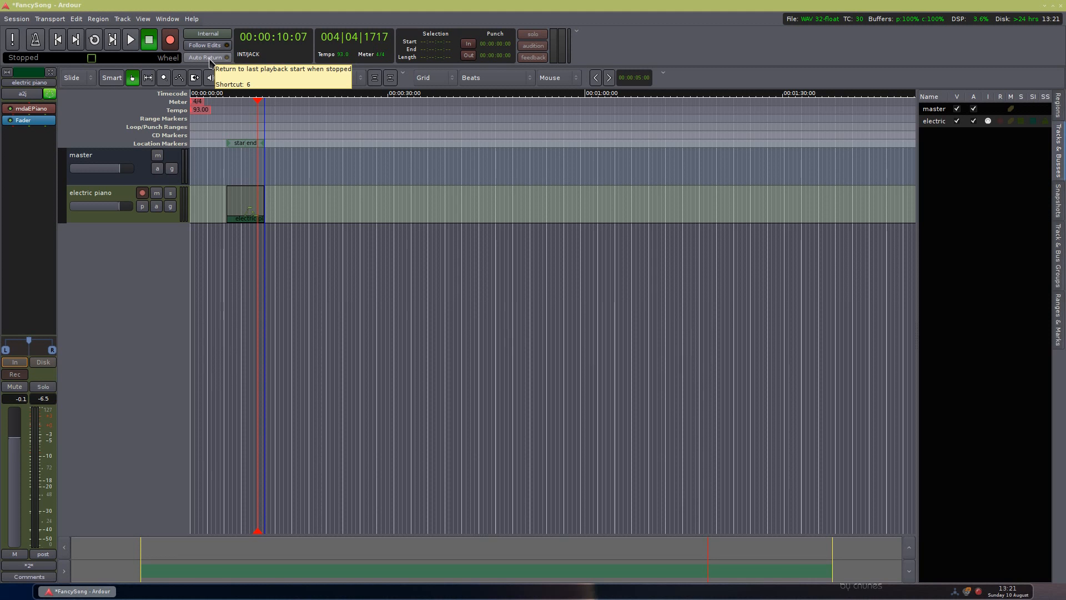
Enable Auto Return, place the playhead at 00:00:07:22 inside the recorded region, play it back and stop.
{"action": "left_click", "coordinate": [227, 60]}
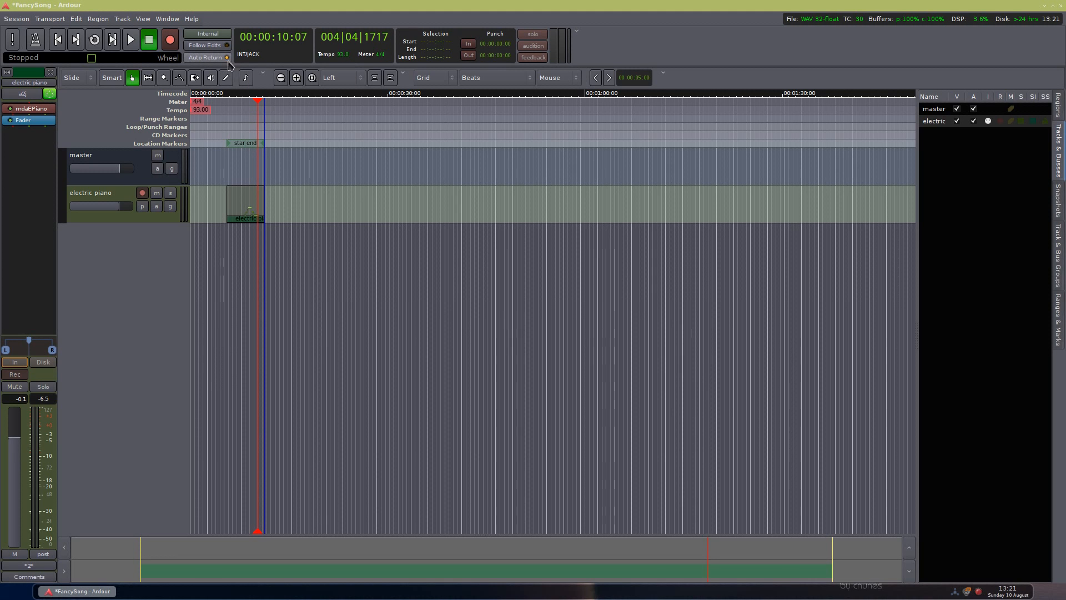
{"action": "left_click_drag", "start_coordinate": [261, 102], "coordinate": [243, 104]}
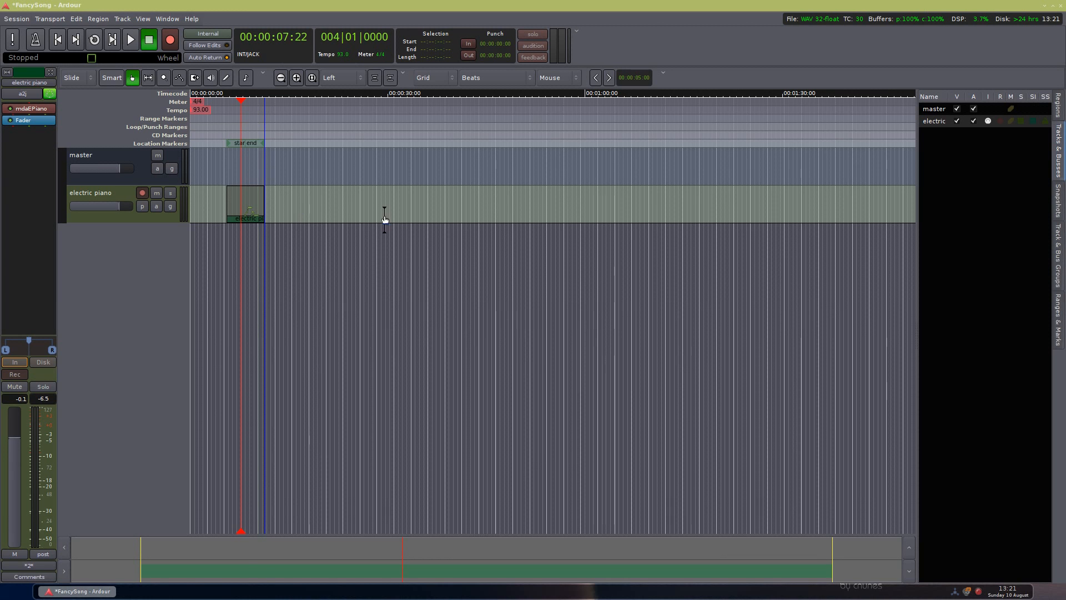
{"action": "scroll", "coordinate": [385, 216], "scroll_direction": "up", "scroll_amount": 1}
{"action": "scroll", "coordinate": [288, 203], "scroll_direction": "up", "scroll_amount": 1}
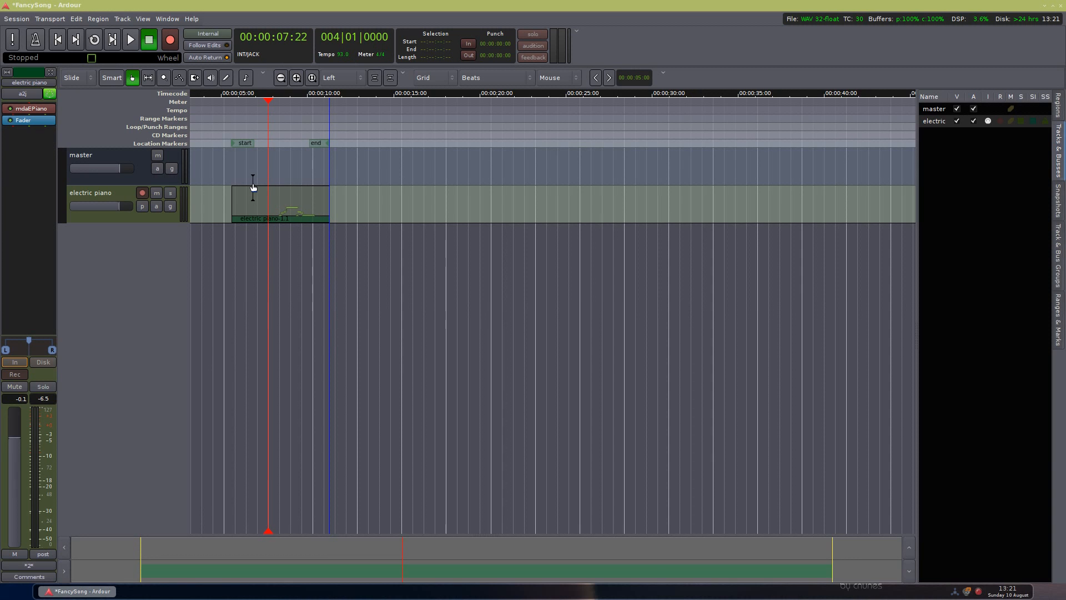
{"action": "key", "text": "space"}
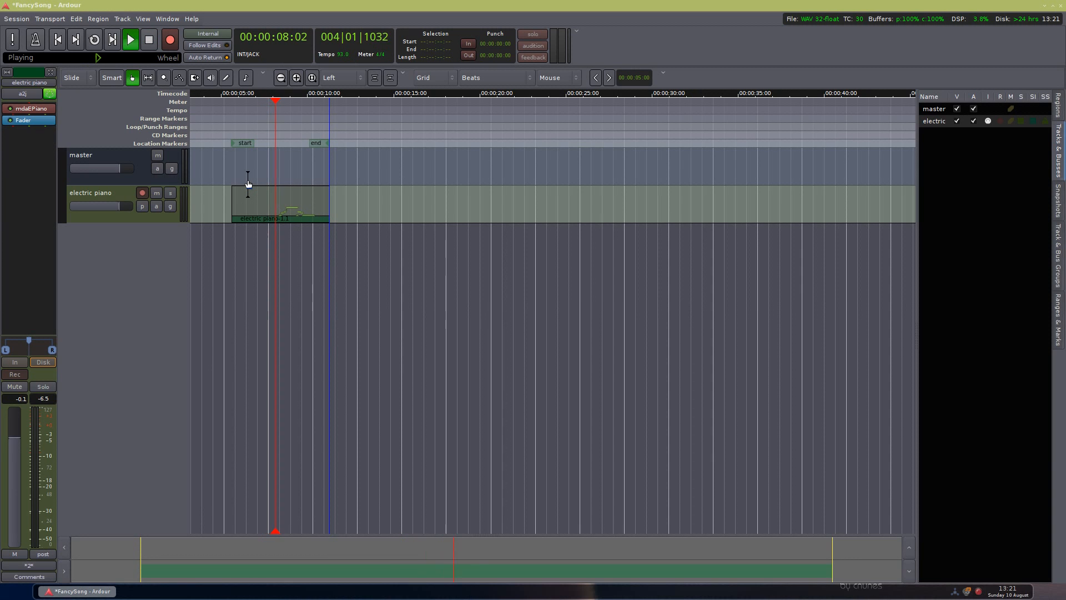
{"action": "key", "text": "space"}
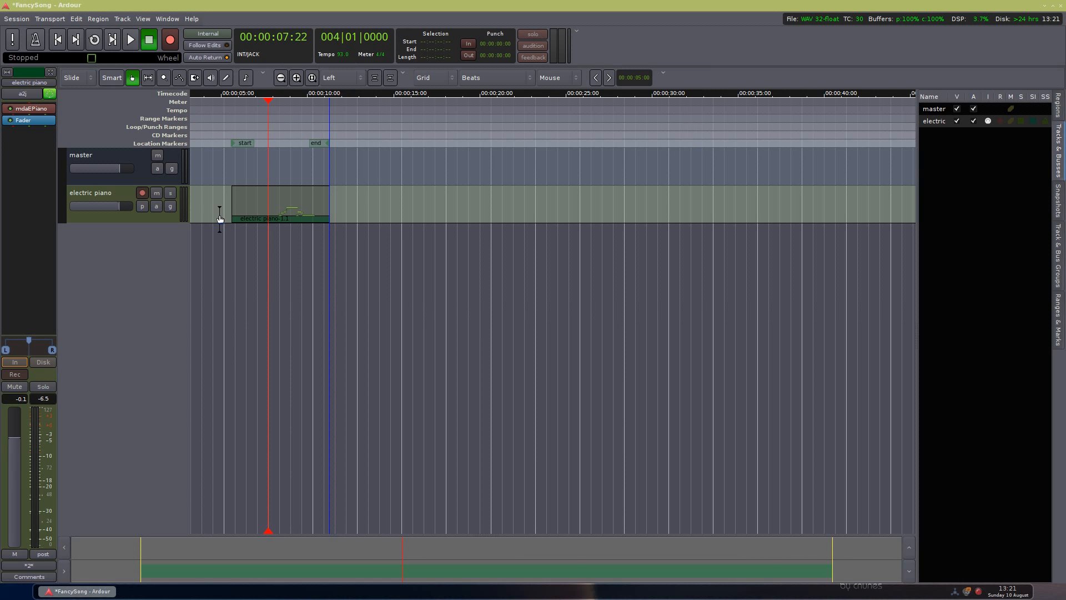
Explore zooming and scrolling the timeline around the electric piano region, moving the playhead to 00:00:14:25 along the way.
{"action": "scroll", "coordinate": [219, 214], "scroll_direction": "down", "scroll_amount": 4}
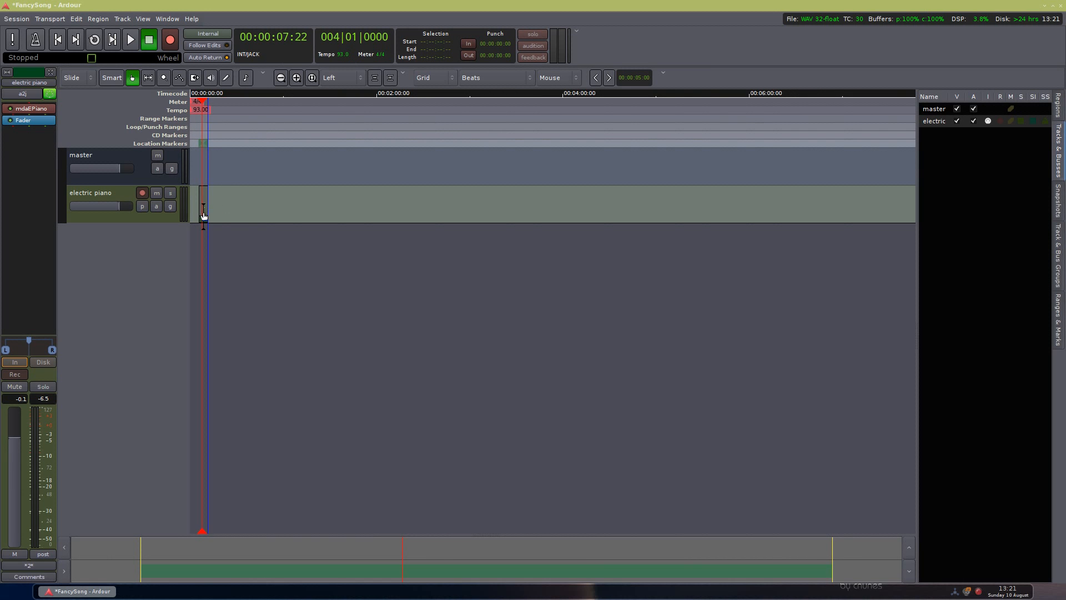
{"action": "scroll", "coordinate": [203, 211], "scroll_direction": "up", "scroll_amount": 4}
{"action": "scroll", "coordinate": [206, 214], "scroll_direction": "up", "scroll_amount": 1}
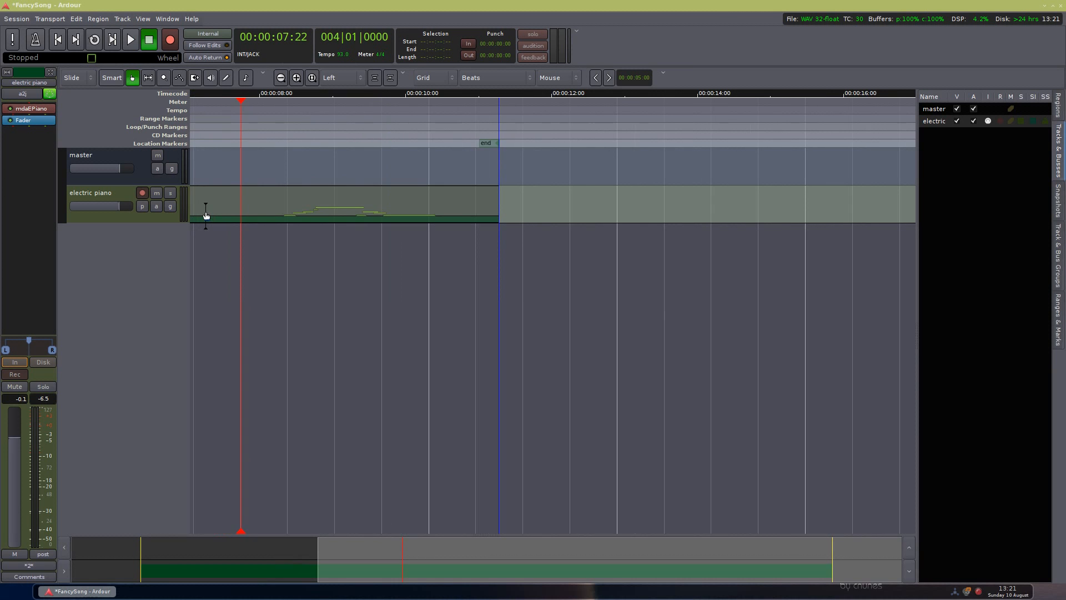
{"action": "left_click_drag", "start_coordinate": [380, 133], "coordinate": [637, 219]}
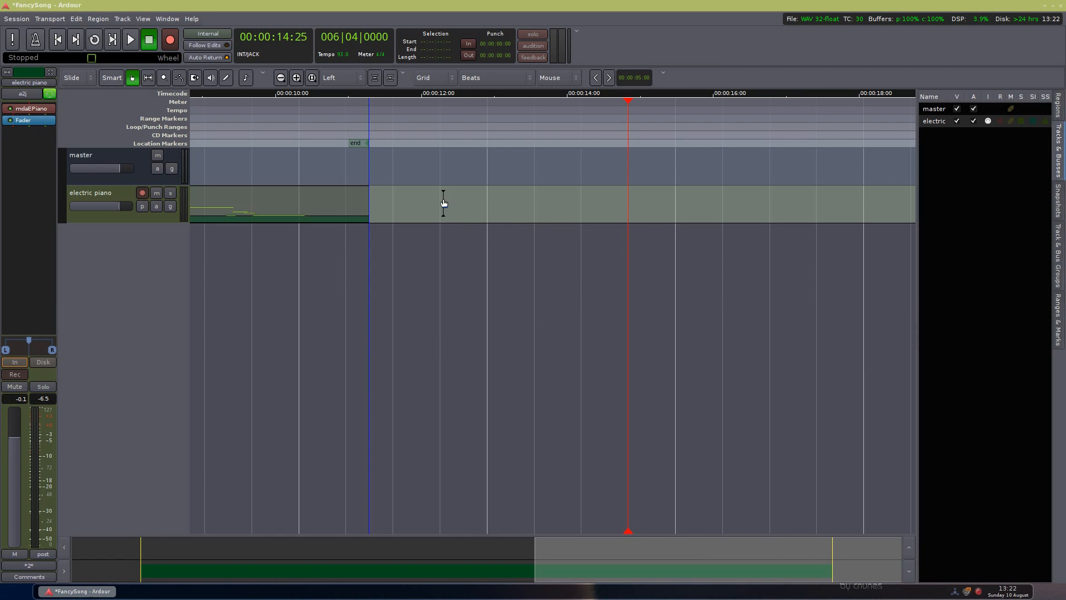
{"action": "scroll", "coordinate": [449, 208], "scroll_direction": "left", "scroll_amount": 6}
{"action": "scroll", "coordinate": [451, 211], "scroll_direction": "right", "scroll_amount": 3}
{"action": "scroll", "coordinate": [444, 211], "scroll_direction": "left", "scroll_amount": 3}
{"action": "scroll", "coordinate": [366, 211], "scroll_direction": "down", "scroll_amount": 2, "text": "ctrl"}
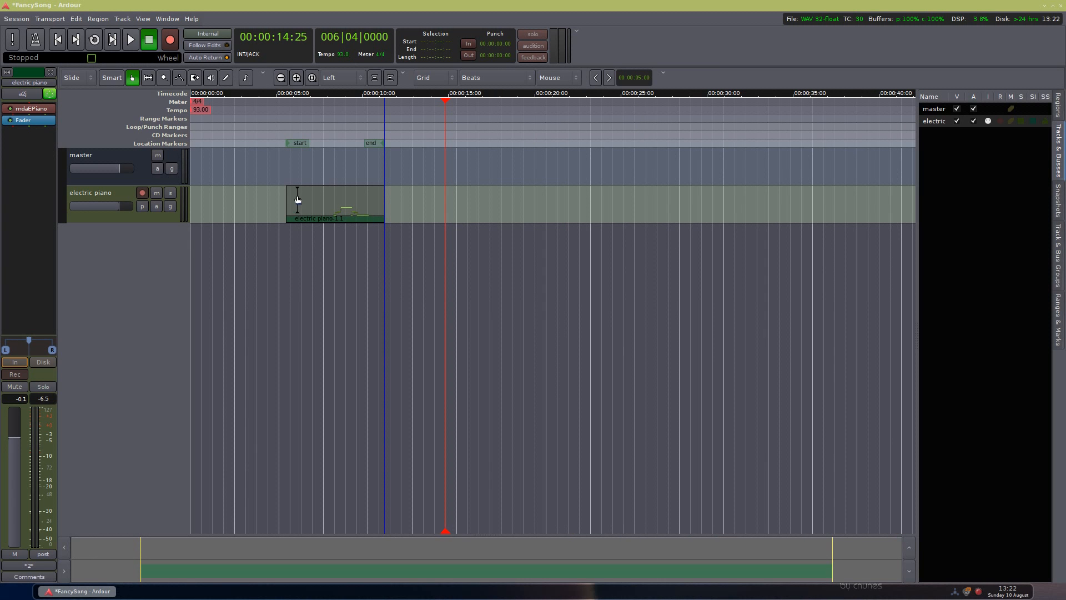
{"action": "scroll", "coordinate": [311, 211], "scroll_direction": "up", "scroll_amount": 2, "text": "ctrl"}
{"action": "scroll", "coordinate": [391, 197], "scroll_direction": "right", "scroll_amount": 2}
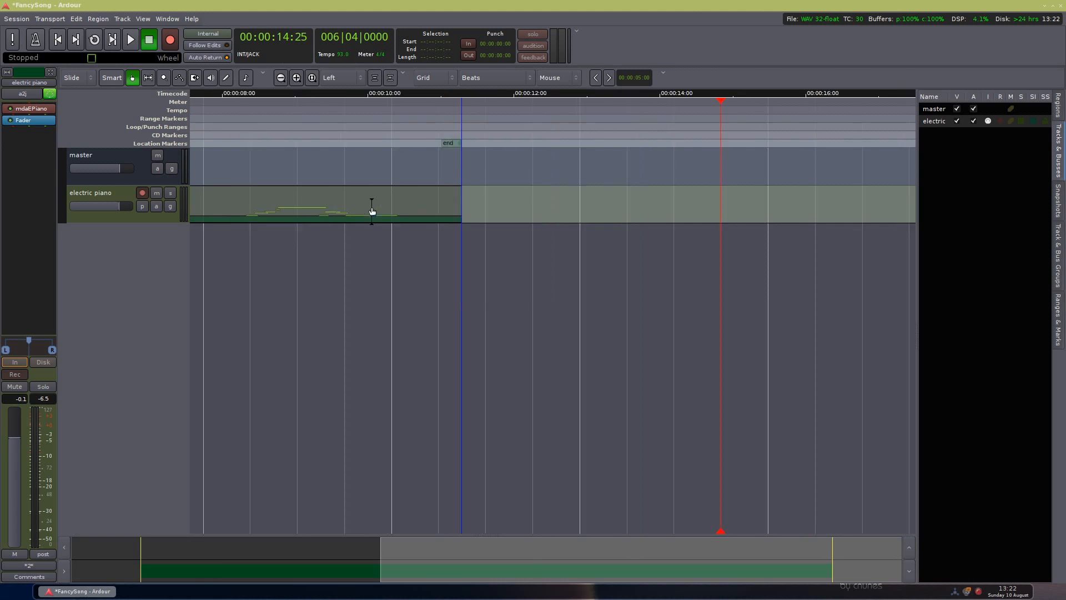
{"action": "scroll", "coordinate": [371, 209], "scroll_direction": "left", "scroll_amount": 3}
{"action": "scroll", "coordinate": [408, 200], "scroll_direction": "down", "scroll_amount": 1, "text": "ctrl"}
{"action": "scroll", "coordinate": [433, 206], "scroll_direction": "left", "scroll_amount": 2}
{"action": "scroll", "coordinate": [452, 209], "scroll_direction": "right", "scroll_amount": 2}
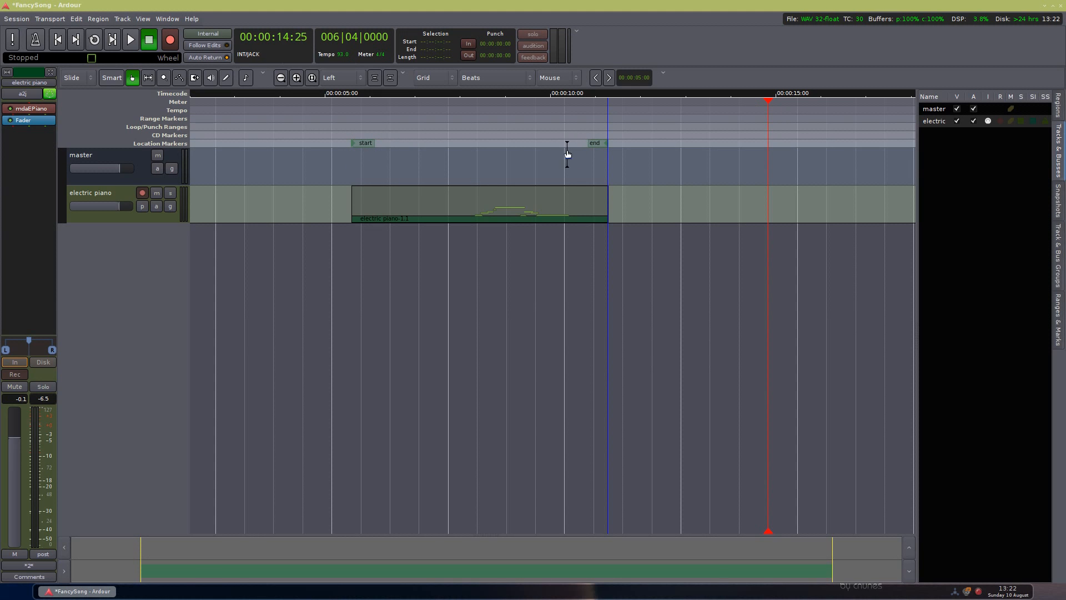
Fit the whole session in the timeline view, place the playhead at 00:00:07:22, play the region back and stop.
{"action": "left_click", "coordinate": [312, 77]}
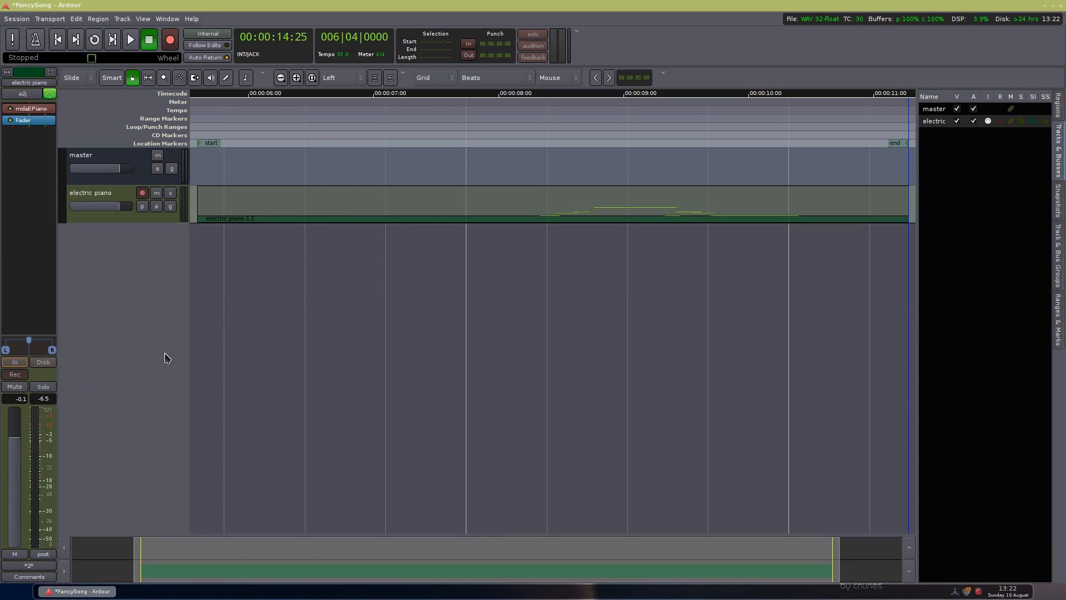
{"action": "left_click", "coordinate": [498, 118]}
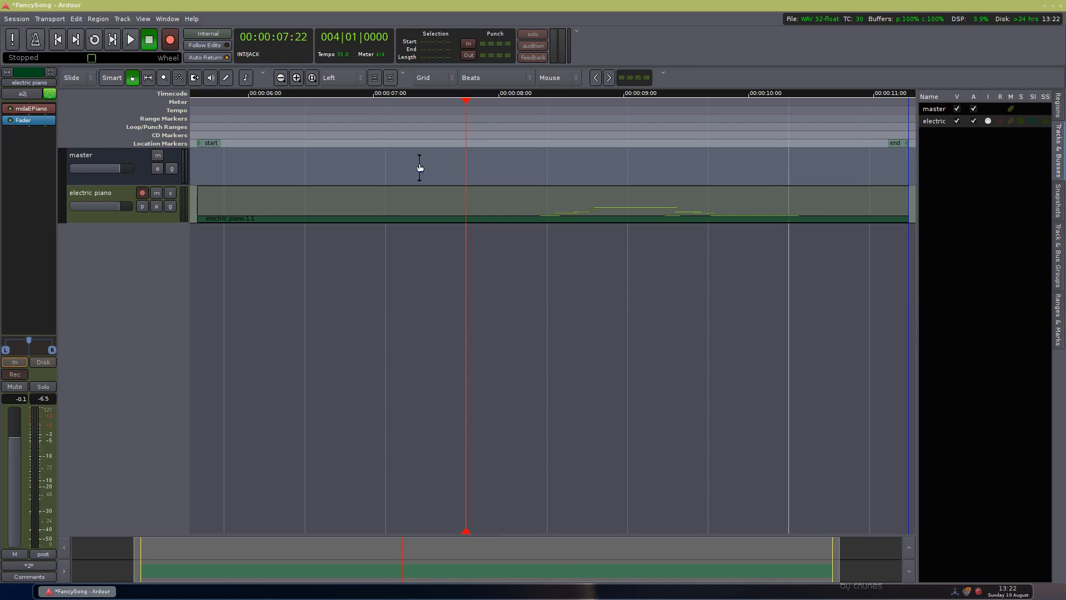
{"action": "key", "text": "space"}
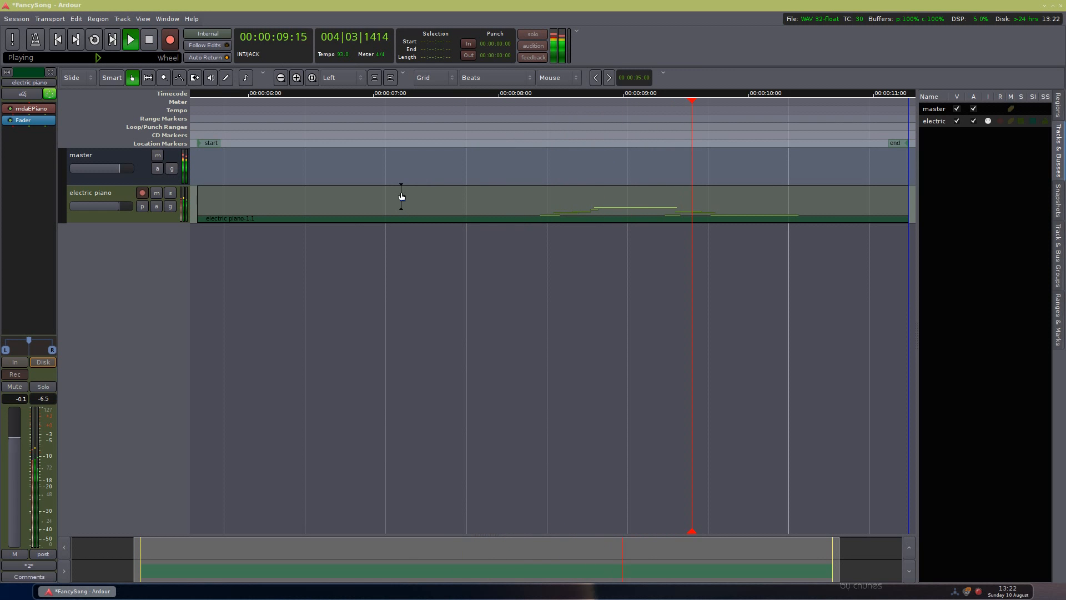
{"action": "key", "text": "space"}
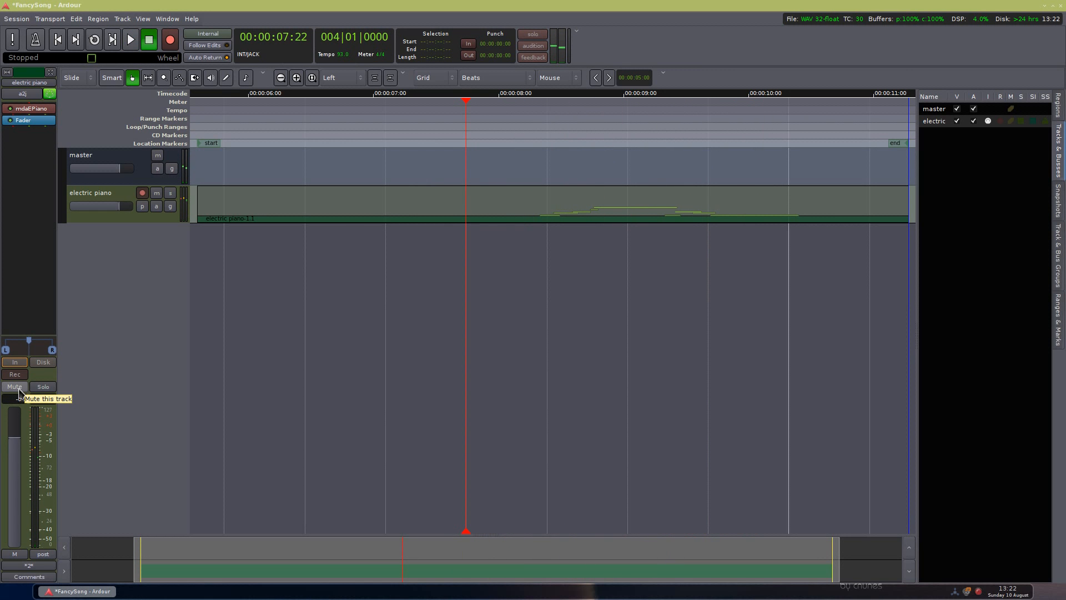
Mute the electric piano track, play the region back twice to test the mute, and unmute the track.
{"action": "left_click", "coordinate": [15, 386]}
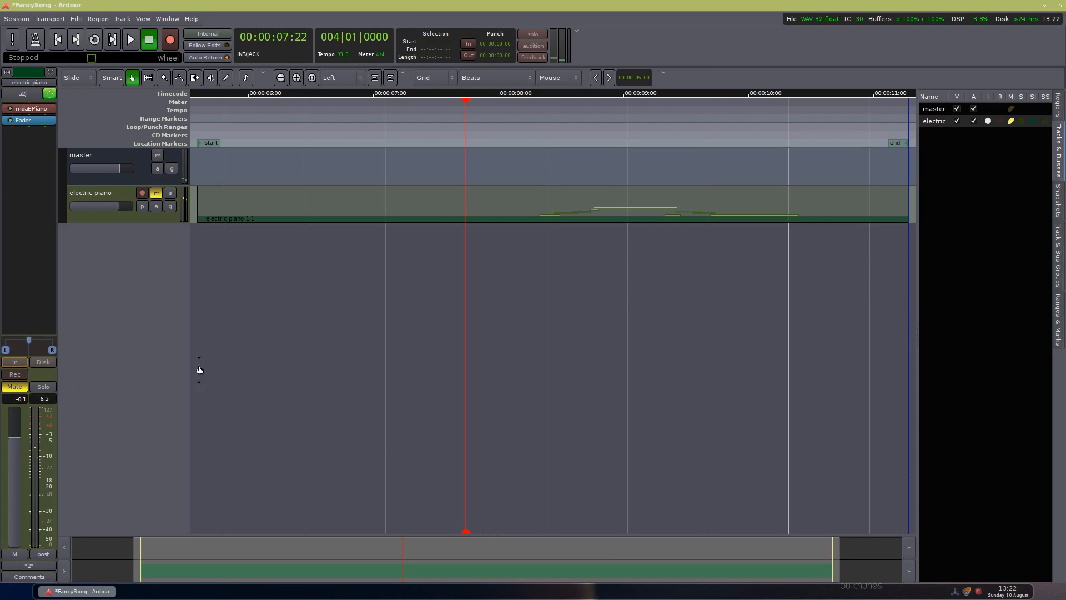
{"action": "key", "text": "space"}
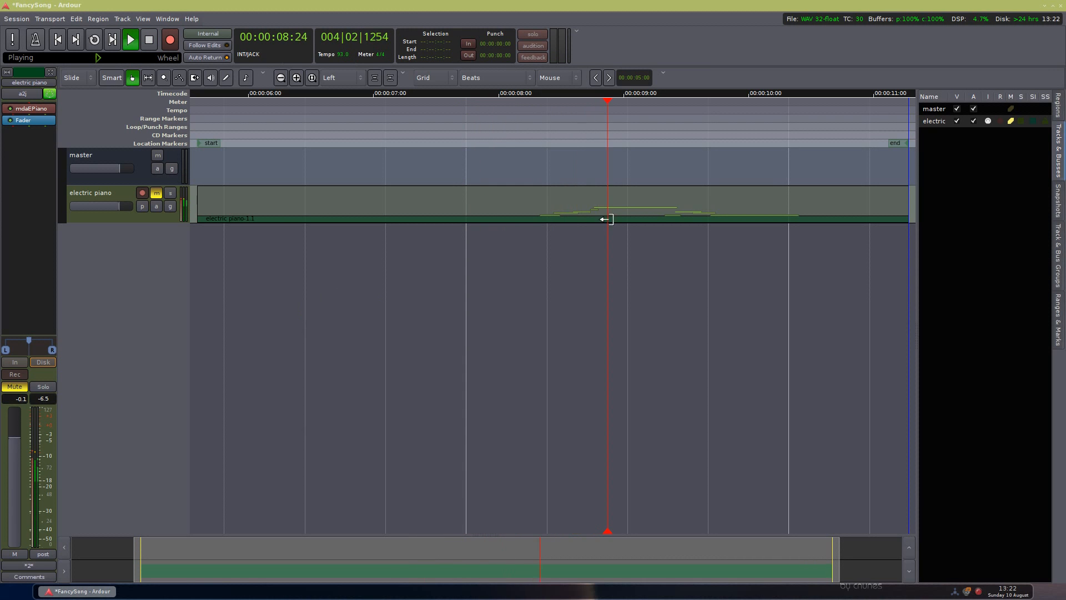
{"action": "key", "text": "space"}
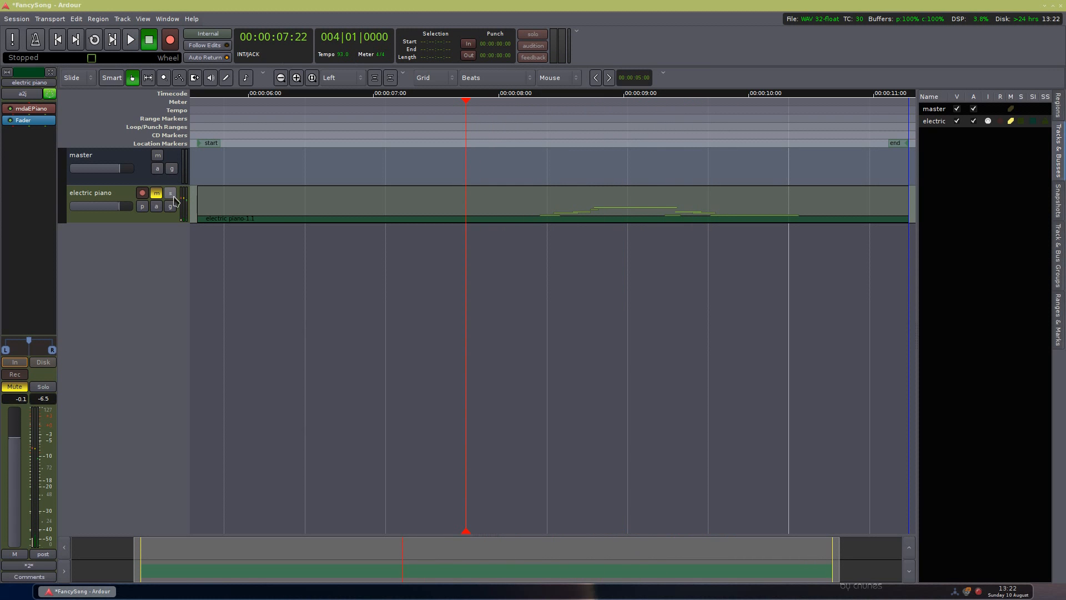
{"action": "key", "text": "space"}
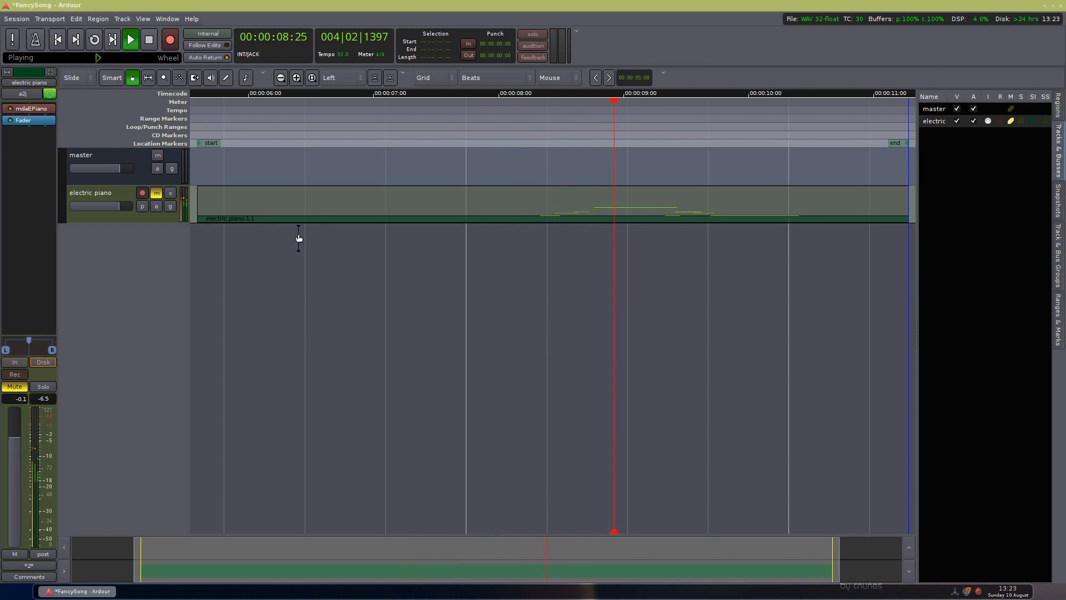
{"action": "key", "text": "space"}
{"action": "left_click", "coordinate": [5, 388]}
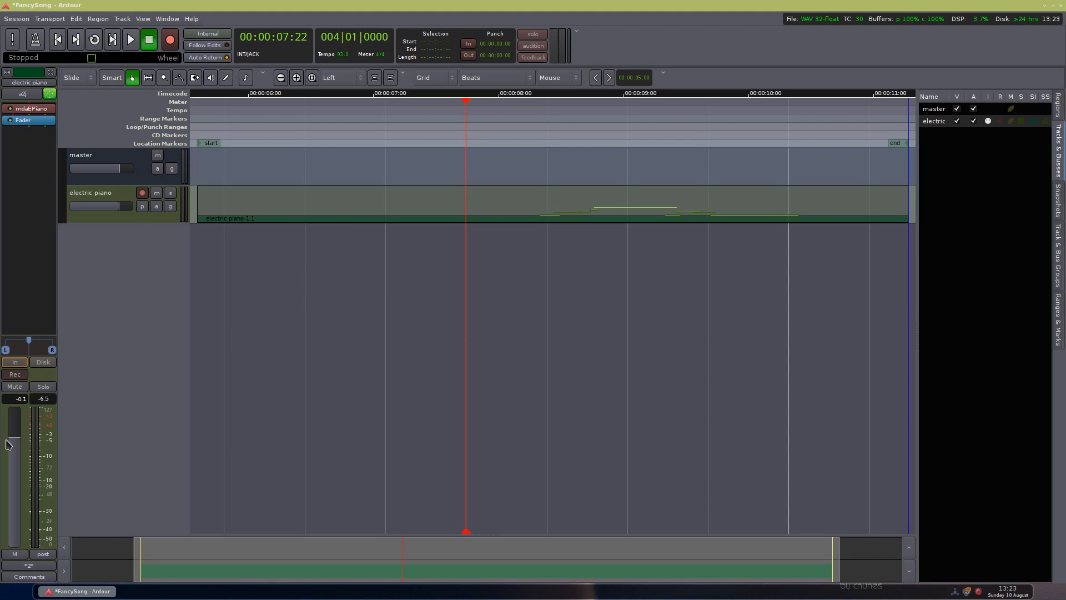
Set the electric piano track's fader to 0.2 dB while the region plays, and stop playback.
{"action": "key", "text": "space"}
{"action": "mouse_move", "coordinate": [15, 453]}
{"action": "left_mouse_down"}
{"action": "mouse_move", "coordinate": [19, 528]}
{"action": "mouse_move", "coordinate": [15, 451]}
{"action": "left_mouse_up"}
{"action": "key", "text": "space"}
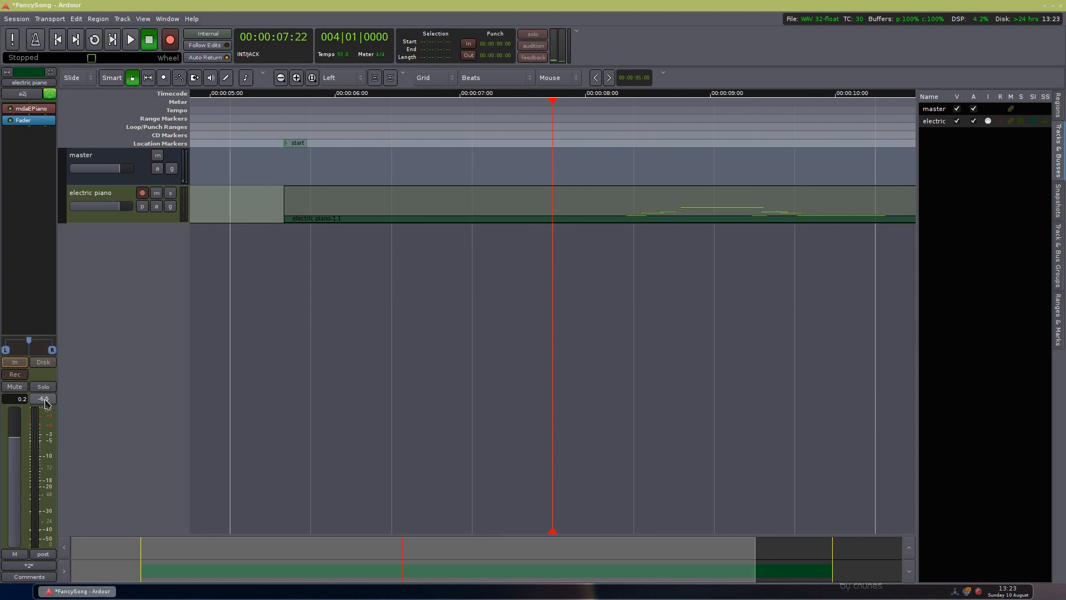
View the electric piano meter's type and metering point options, dismiss them, and play the region to watch the level meter.
{"action": "right_click", "coordinate": [37, 439]}
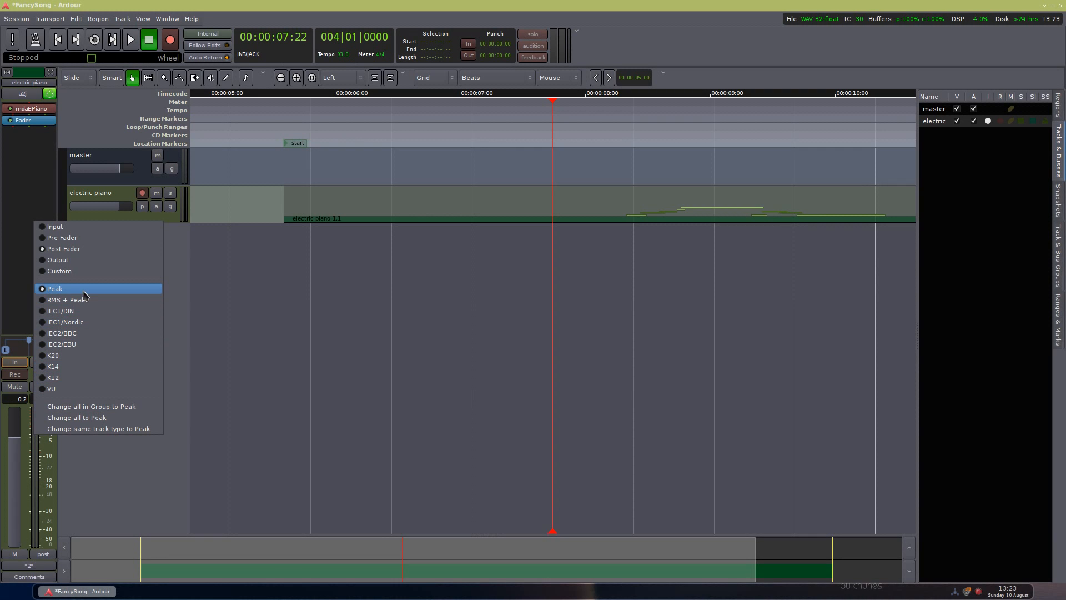
{"action": "left_click", "coordinate": [64, 483]}
{"action": "key", "text": "space"}
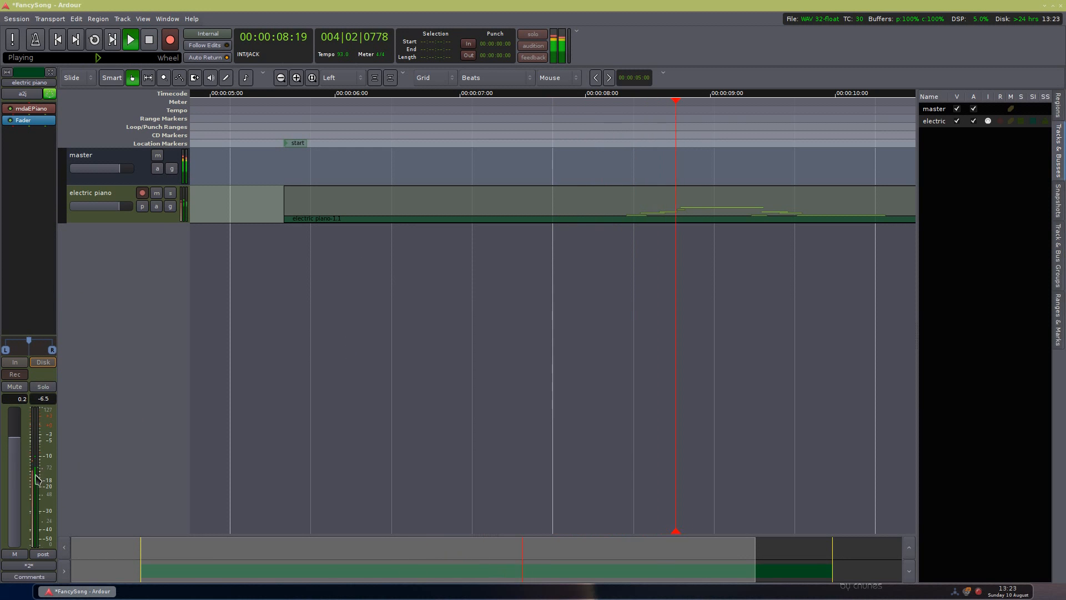
{"action": "key", "text": "space"}
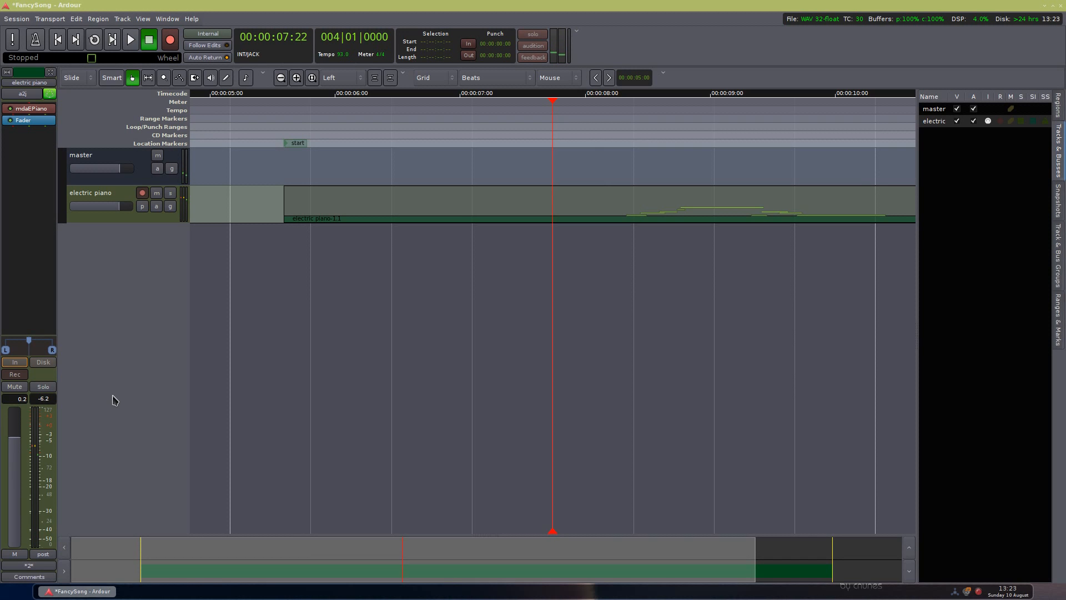
Reset the electric piano track's peak reading and play the region to measure its peak again, doing this twice.
{"action": "left_click", "coordinate": [47, 399]}
{"action": "key", "text": "space"}
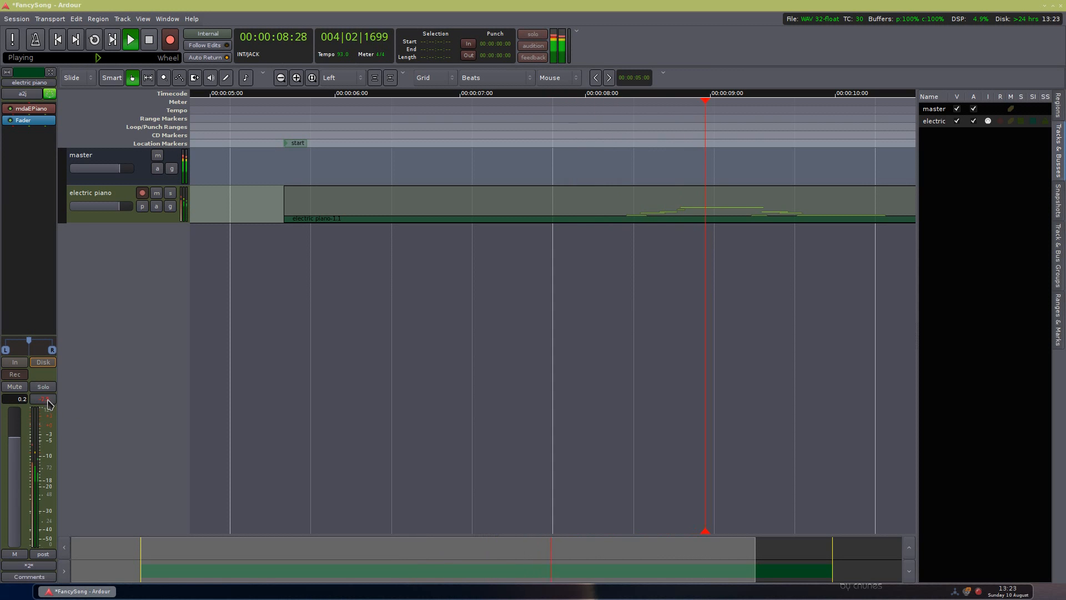
{"action": "key", "text": "space"}
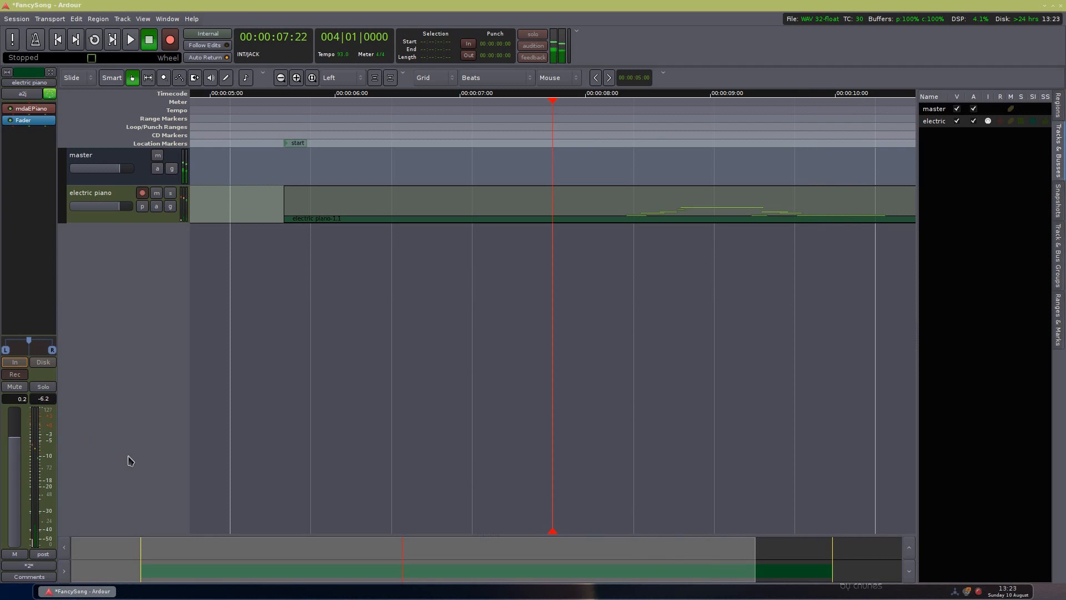
{"action": "left_click", "coordinate": [45, 399]}
{"action": "key", "text": "space"}
{"action": "key", "text": "space"}
Raise the electric piano fader to 6.0 dB, play the region to check its level, and reset the fader to 0.0 dB.
{"action": "left_click_drag", "start_coordinate": [14, 483], "coordinate": [9, 434]}
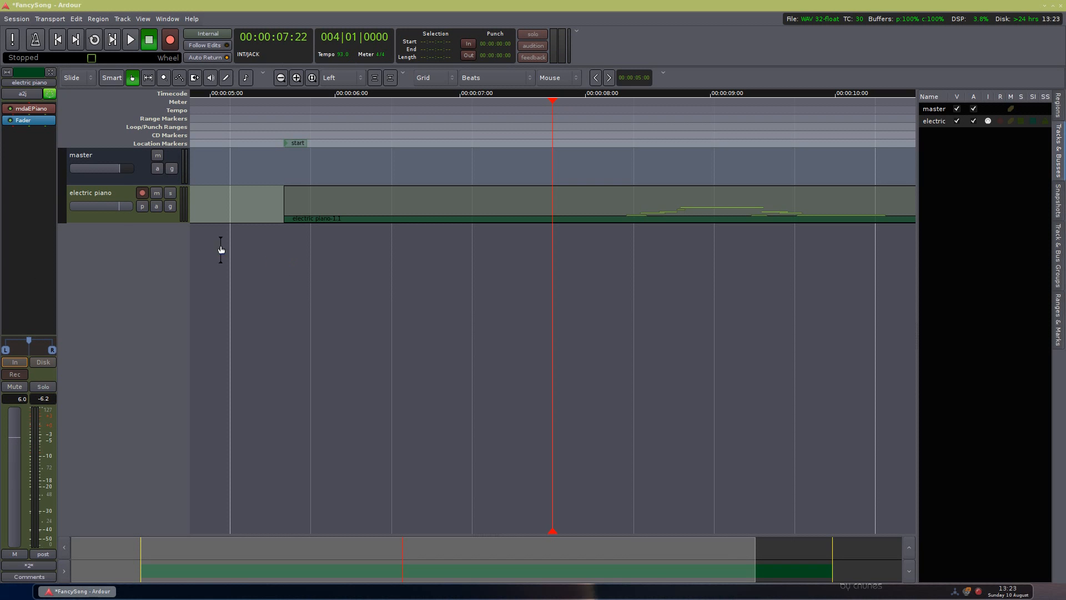
{"action": "key", "text": "space"}
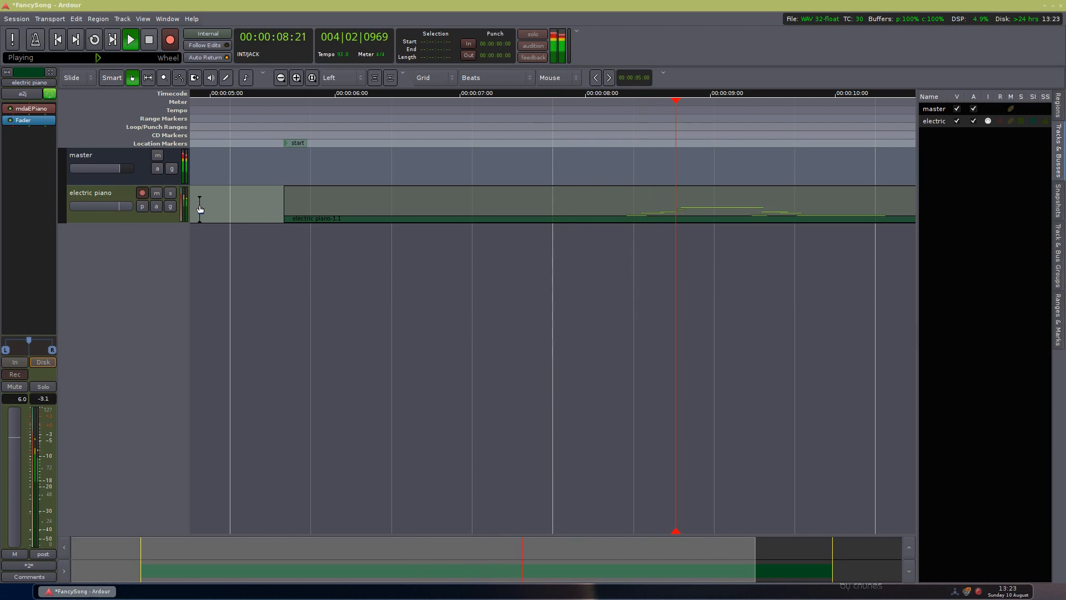
{"action": "key", "text": "space"}
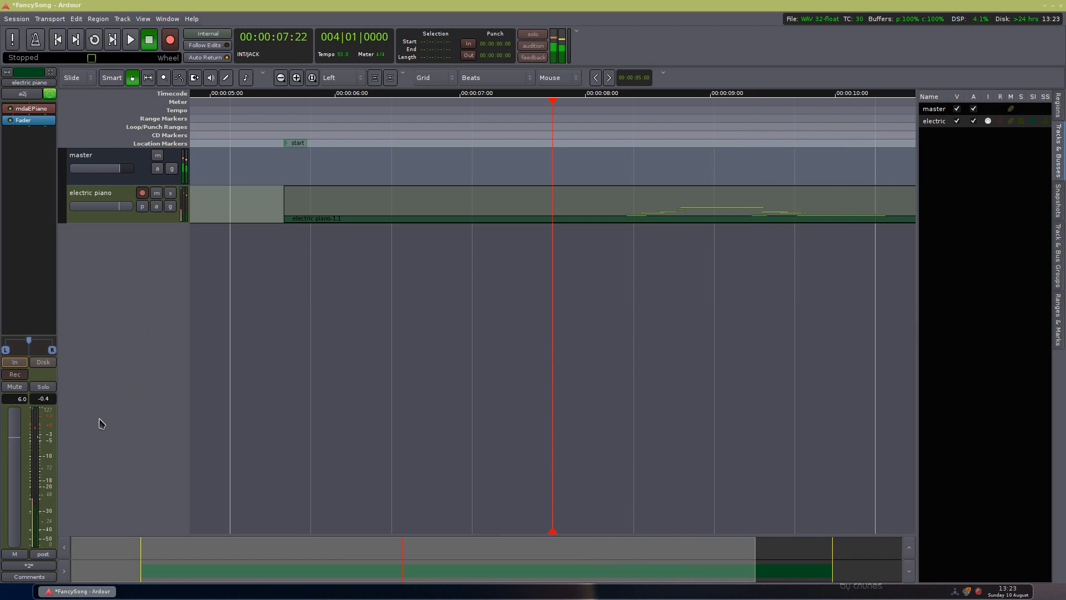
{"action": "left_click", "coordinate": [15, 442], "text": "shift"}
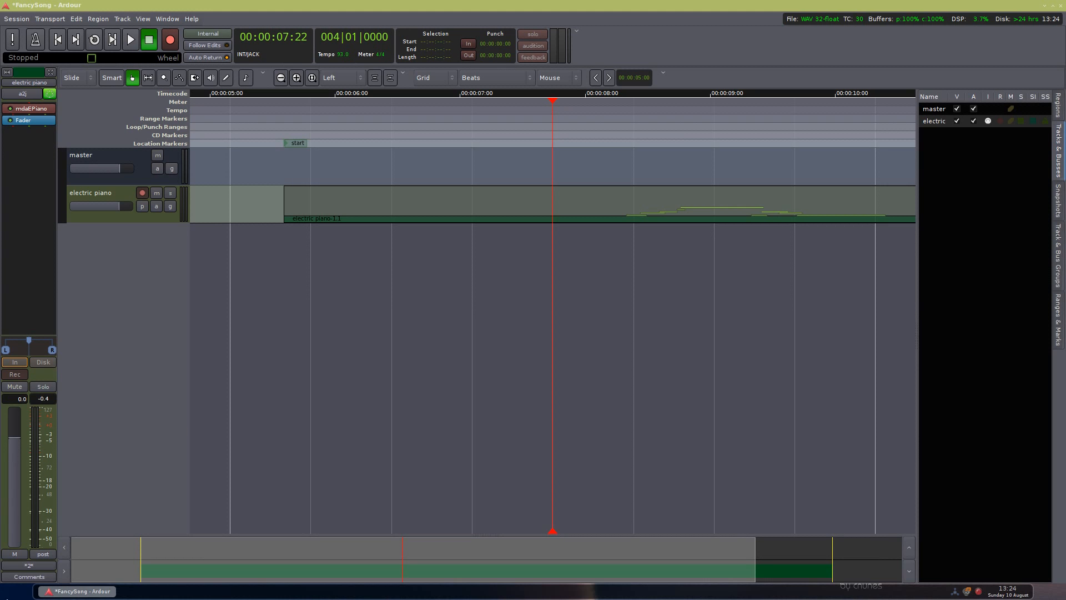
View the electric piano fader's automation modes without choosing one, and cycle the track's meter point through pre-fader, ending on output.
{"action": "left_click", "coordinate": [16, 554]}
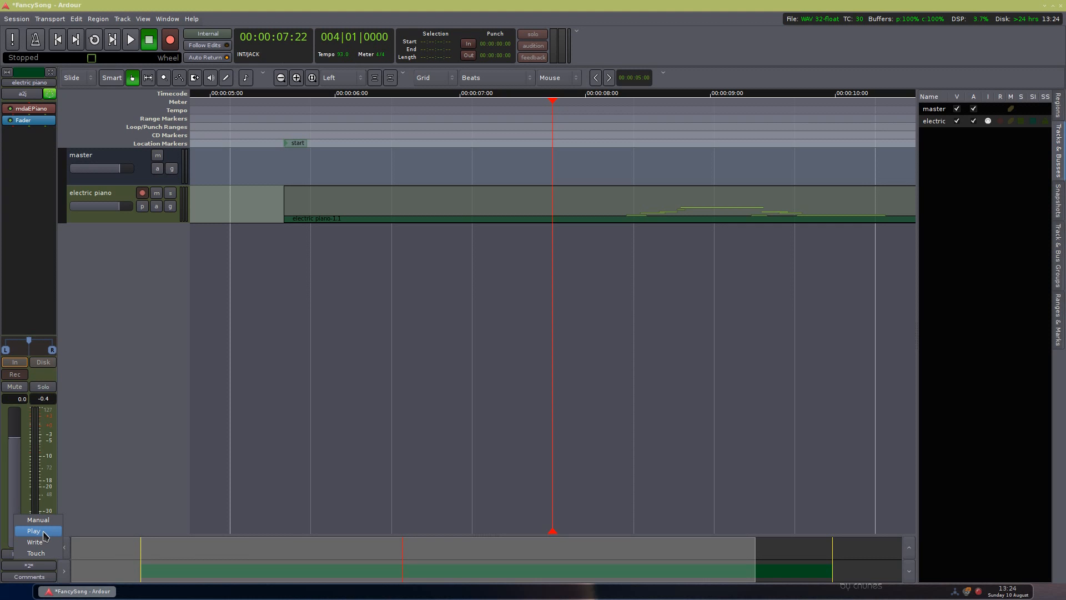
{"action": "left_click", "coordinate": [123, 328]}
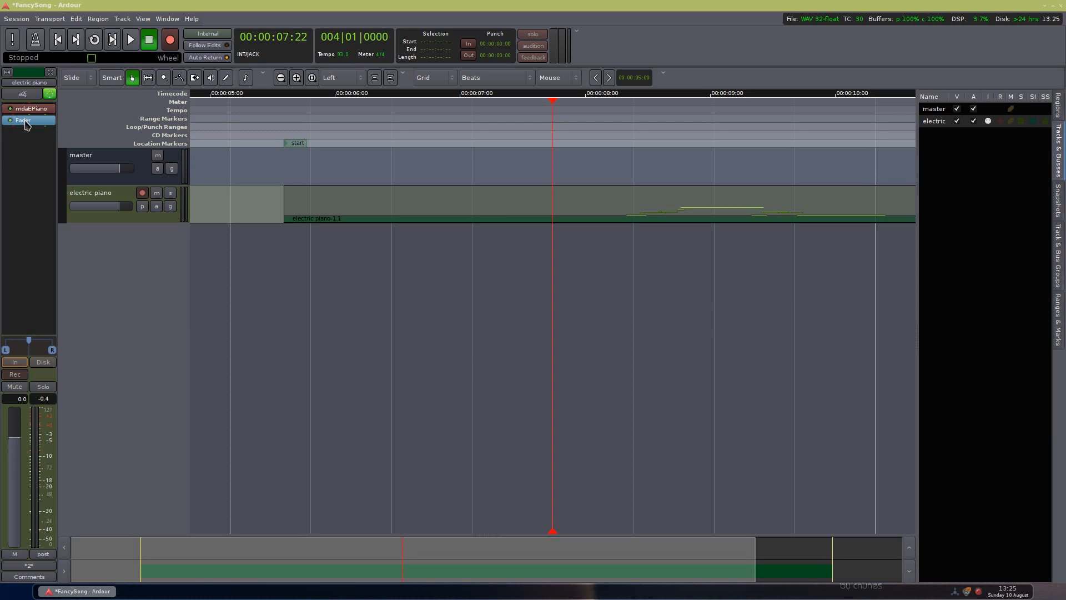
{"action": "left_click", "coordinate": [49, 554]}
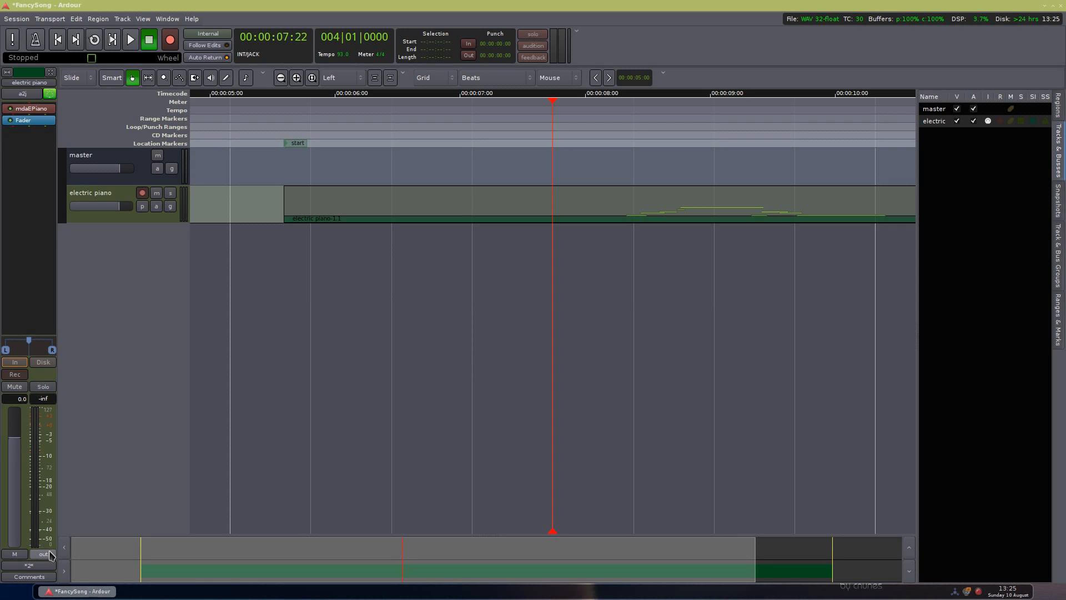
{"action": "left_click", "coordinate": [48, 555]}
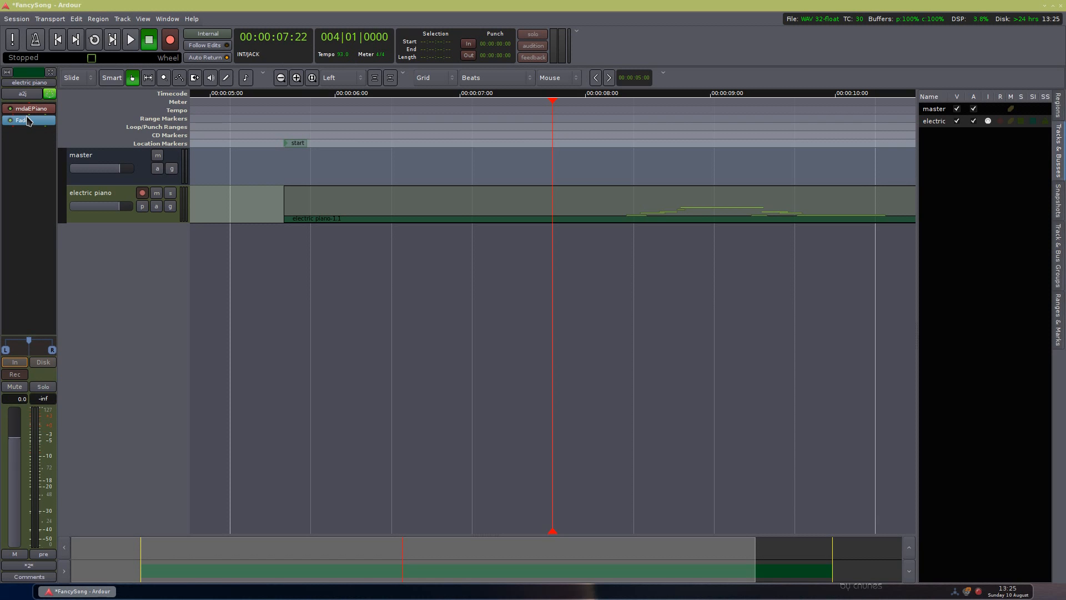
{"action": "left_click", "coordinate": [47, 555]}
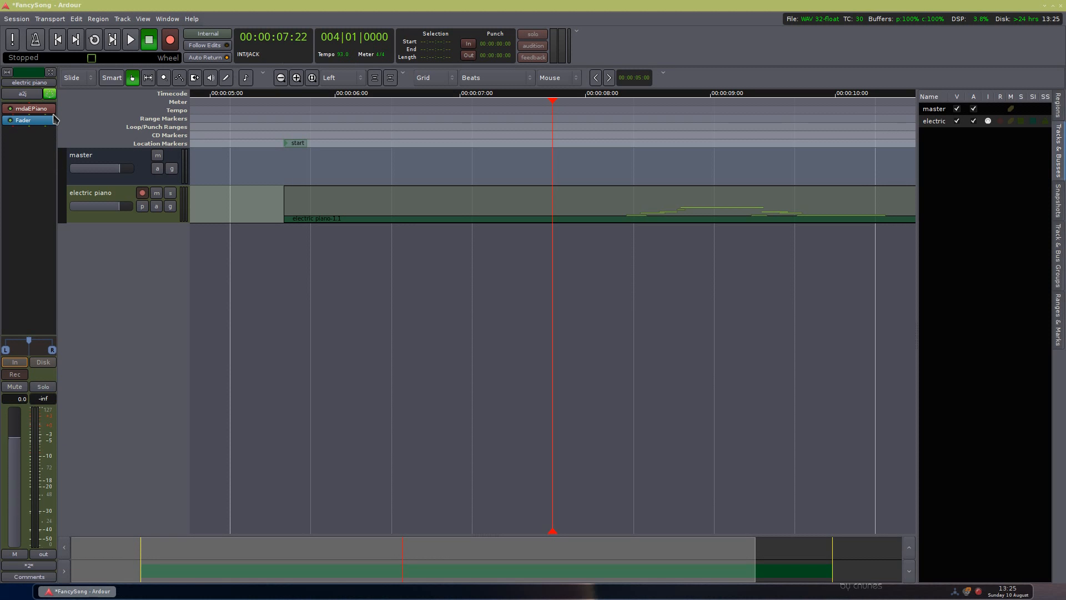
Set the electric piano track's metering point to custom, move the meter above the mdaEPiano plugin, and play the region to check it.
{"action": "left_click", "coordinate": [53, 557]}
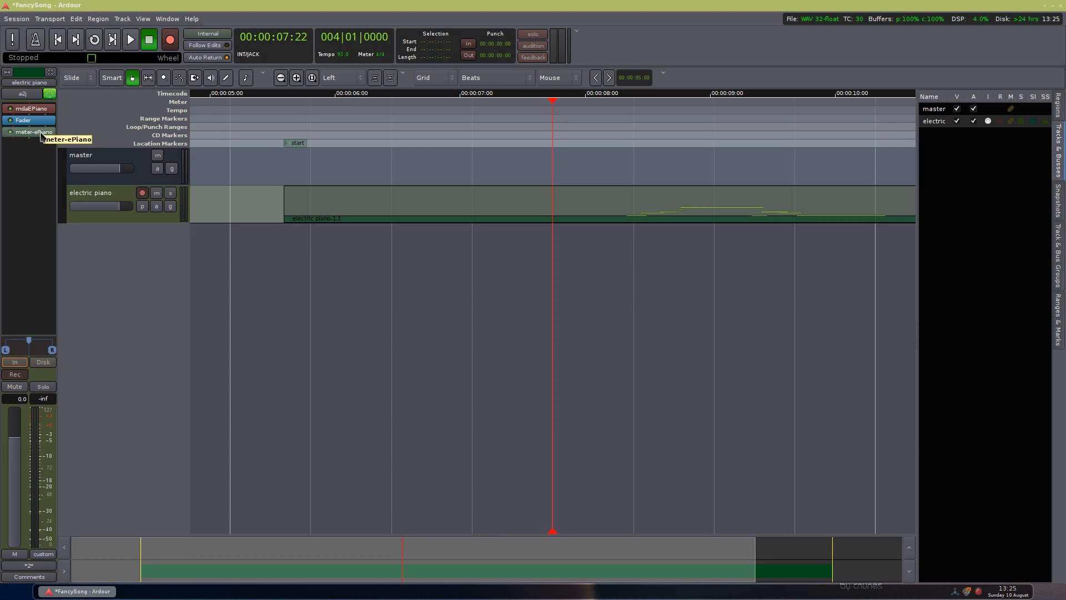
{"action": "left_click_drag", "start_coordinate": [41, 135], "coordinate": [40, 107]}
{"action": "key", "text": "space"}
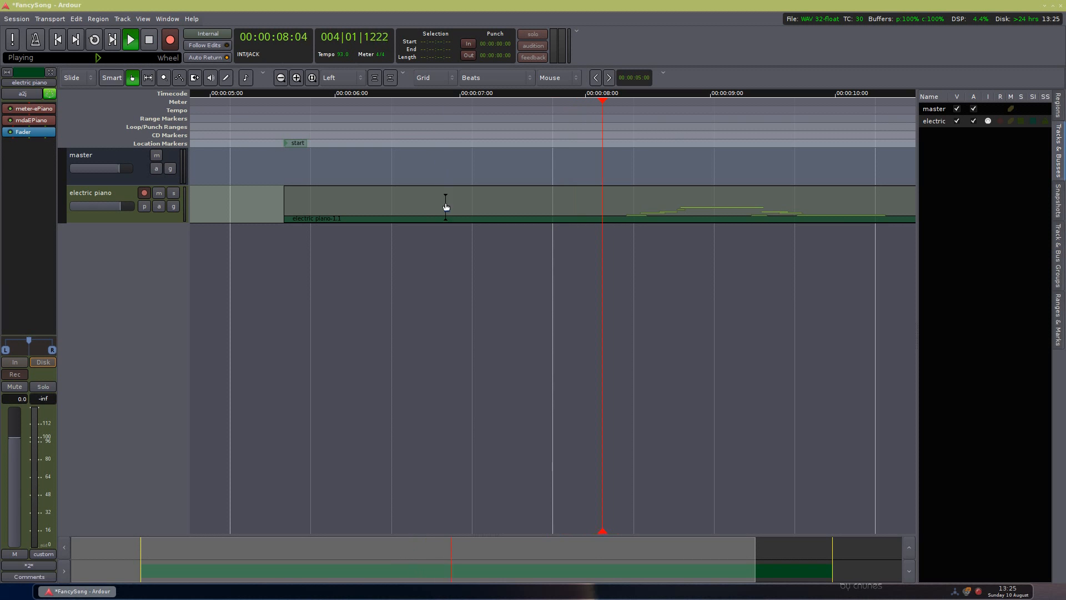
{"action": "key", "text": "space"}
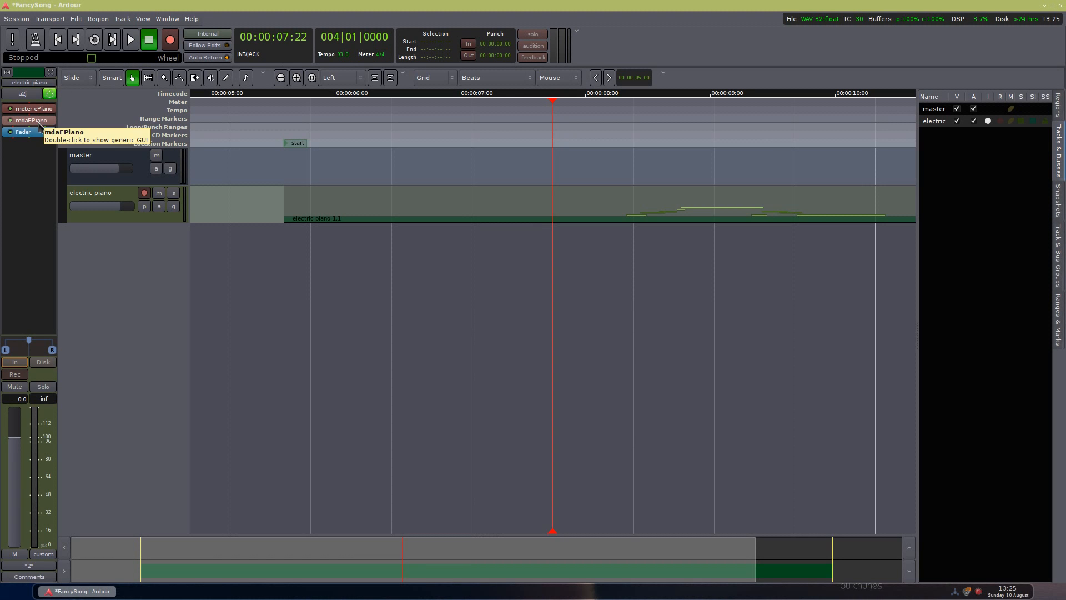
Move the custom meter between mdaEPiano and the fader, play the region, and lower the fader to -20.5 dB during playback to compare levels.
{"action": "left_click_drag", "start_coordinate": [34, 108], "coordinate": [37, 131]}
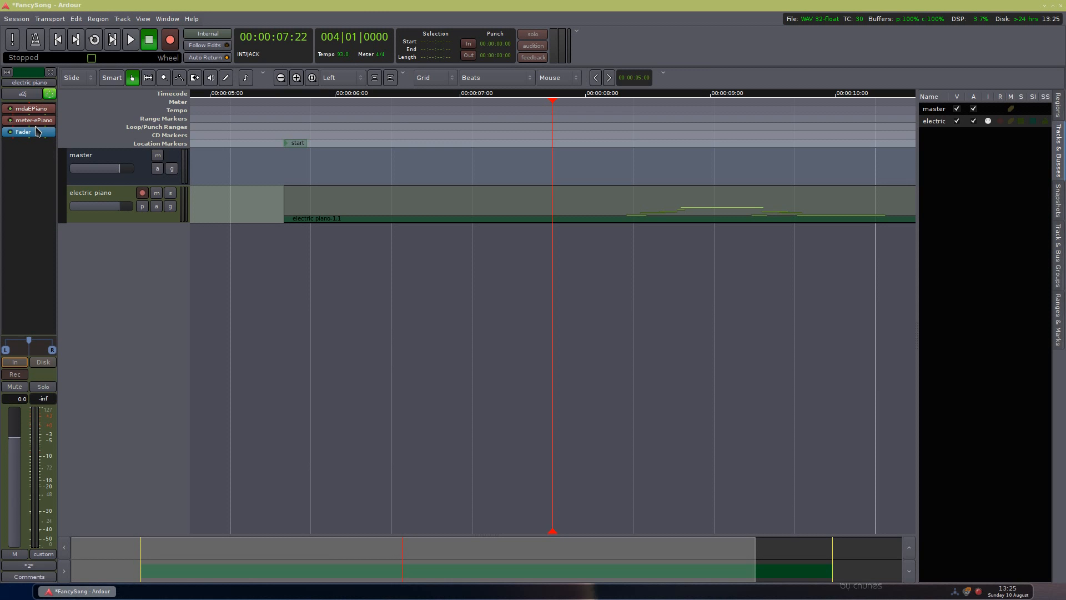
{"action": "key", "text": "space"}
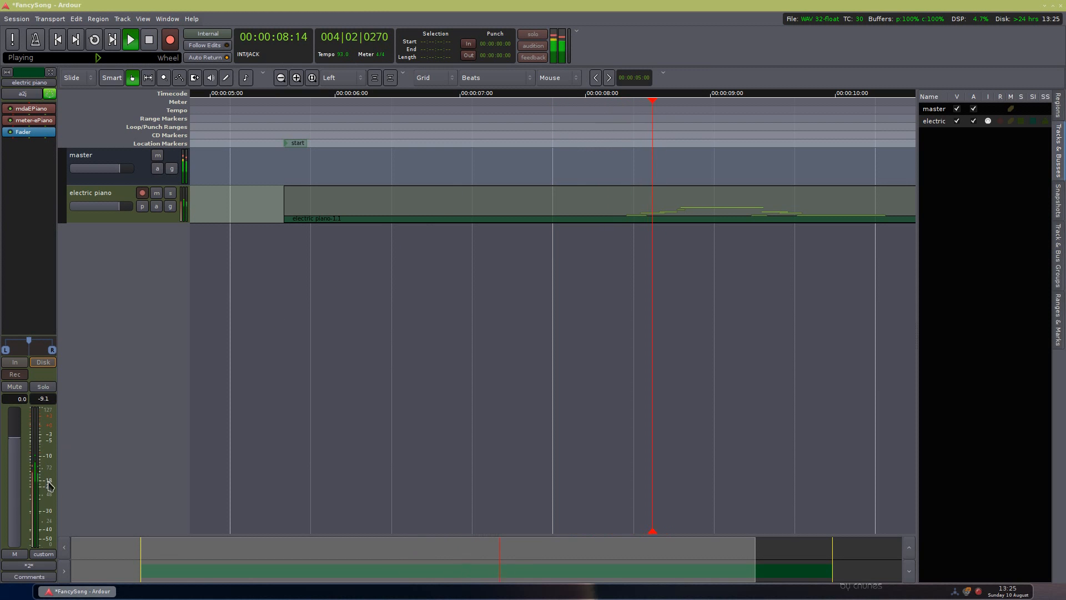
{"action": "key", "text": "space"}
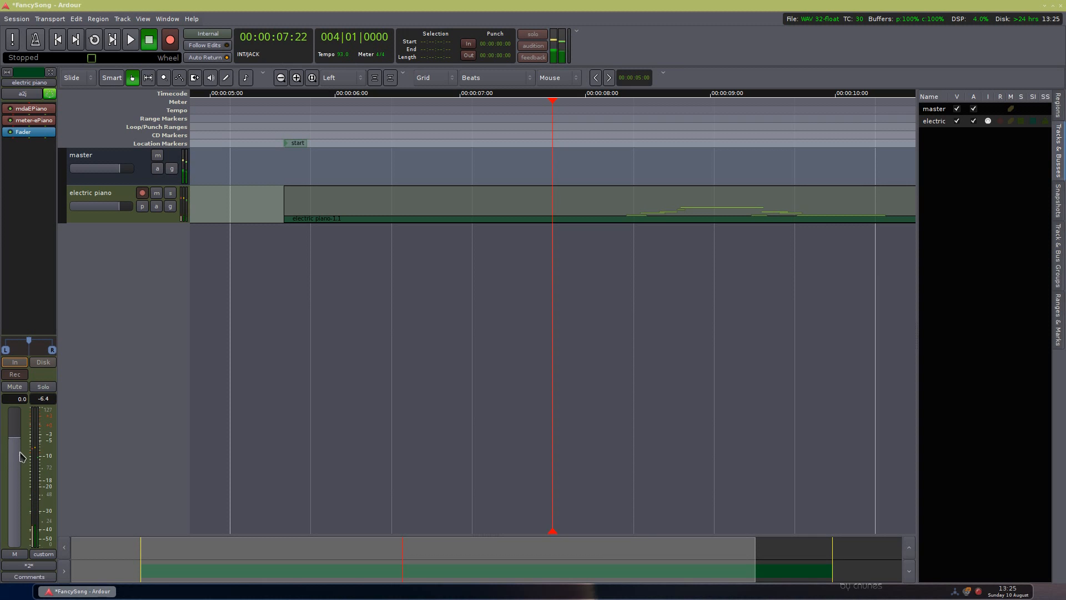
{"action": "key", "text": "space"}
{"action": "left_click_drag", "start_coordinate": [15, 454], "coordinate": [32, 489]}
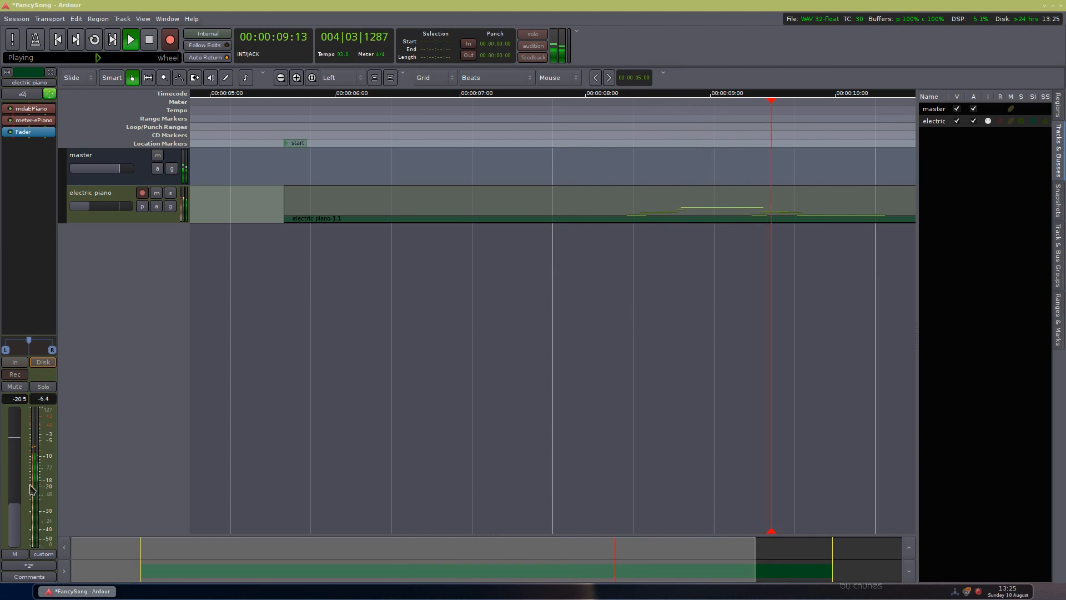
{"action": "key", "text": "space"}
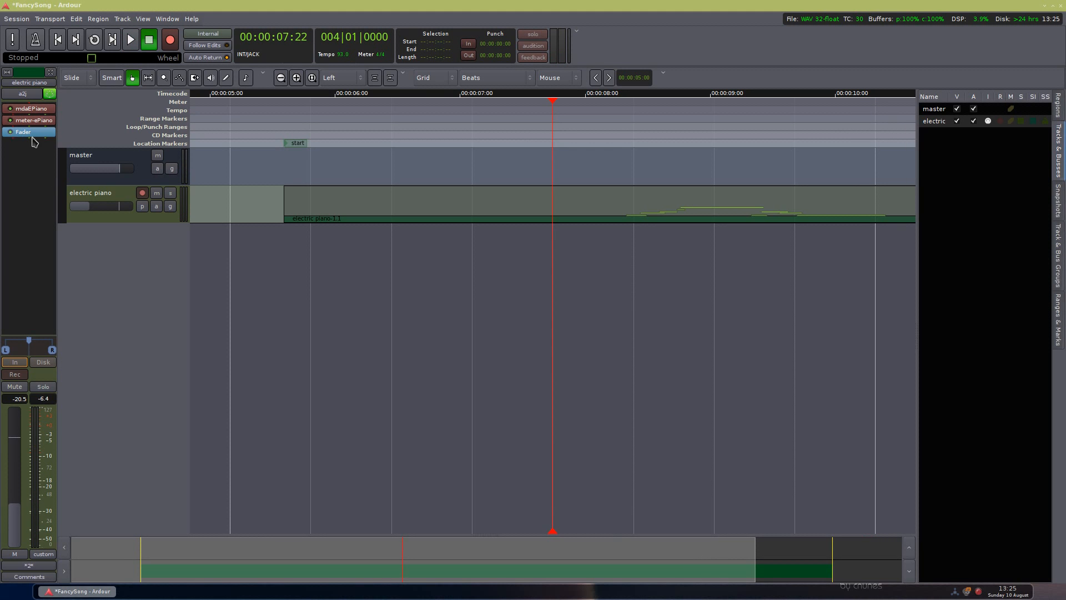
Move the custom meter below the fader, play the region to check the level, and raise the fader to -0.2 dB for another playback.
{"action": "left_click_drag", "start_coordinate": [31, 125], "coordinate": [31, 157]}
{"action": "key", "text": "space"}
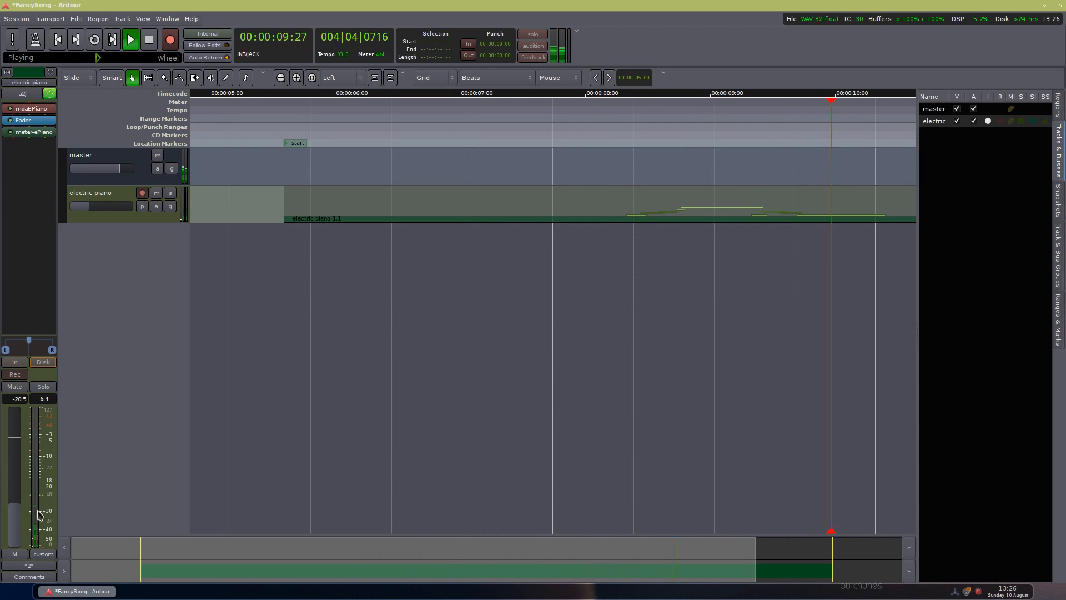
{"action": "key", "text": "space"}
{"action": "left_click_drag", "start_coordinate": [22, 530], "coordinate": [17, 466]}
{"action": "key", "text": "space"}
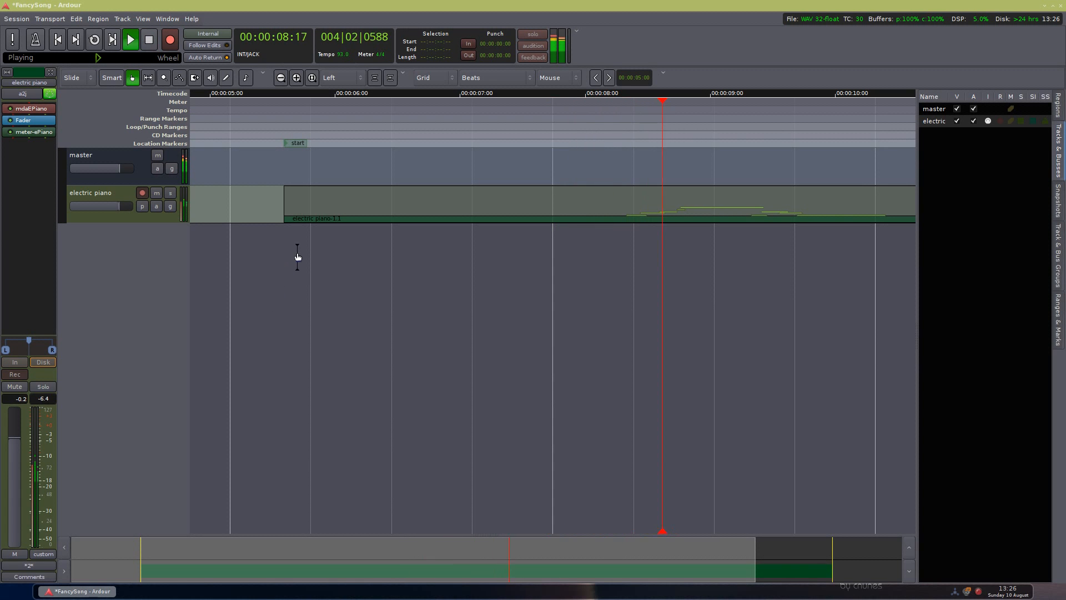
{"action": "key", "text": "space"}
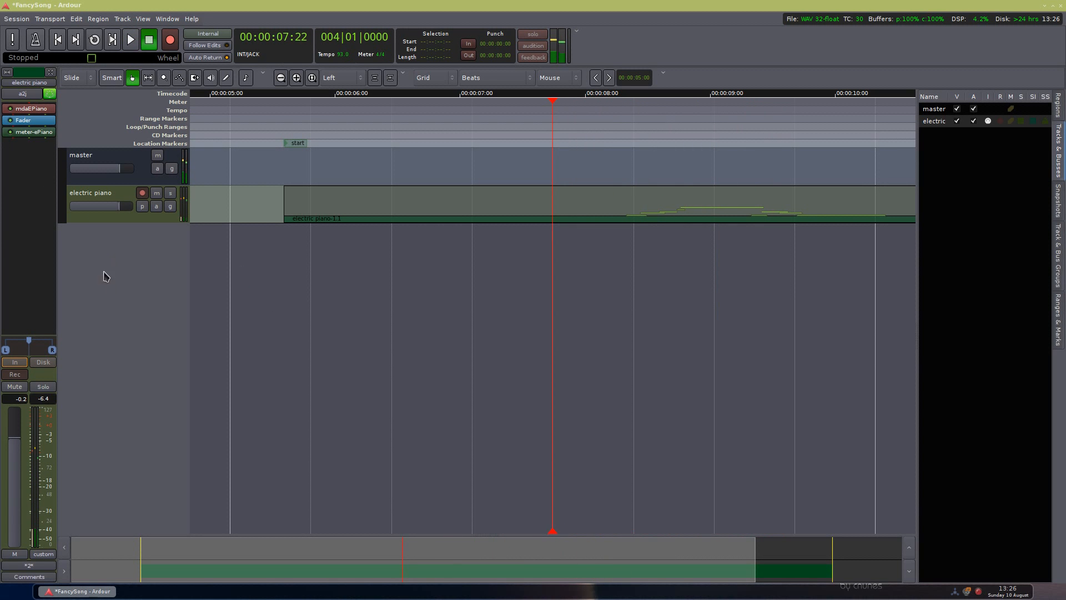
Set the electric piano track's metering point to post and save the session.
{"action": "left_click", "coordinate": [47, 554]}
{"action": "left_click", "coordinate": [47, 554]}
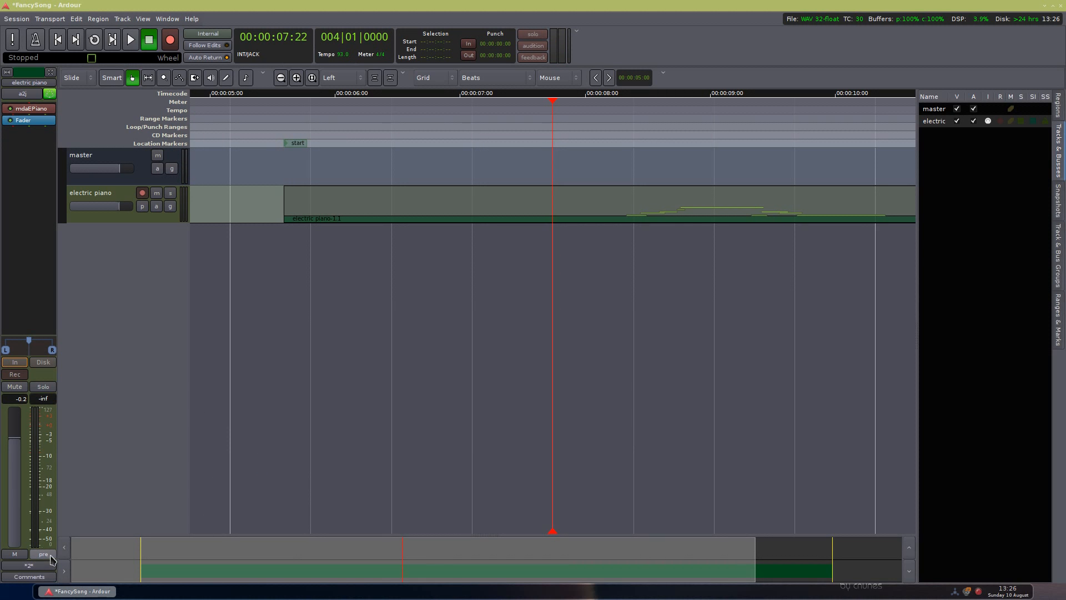
{"action": "key", "text": "ctrl+s"}
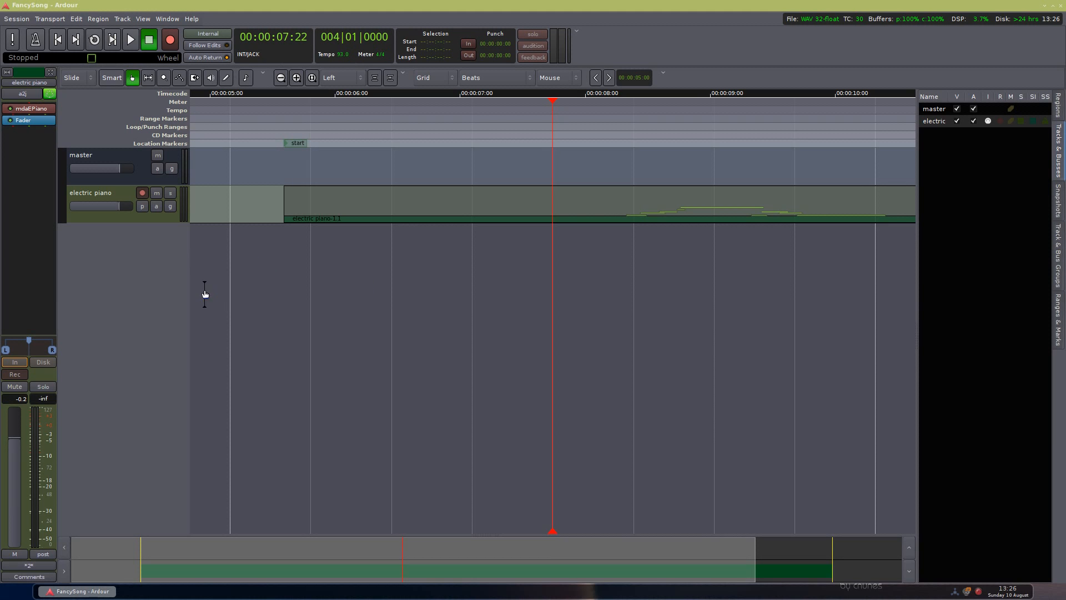
Examine the electric piano's output routing grid across other destinations, Ardour busses, tracks and miscellaneous ports, and close it.
{"action": "left_click", "coordinate": [37, 569]}
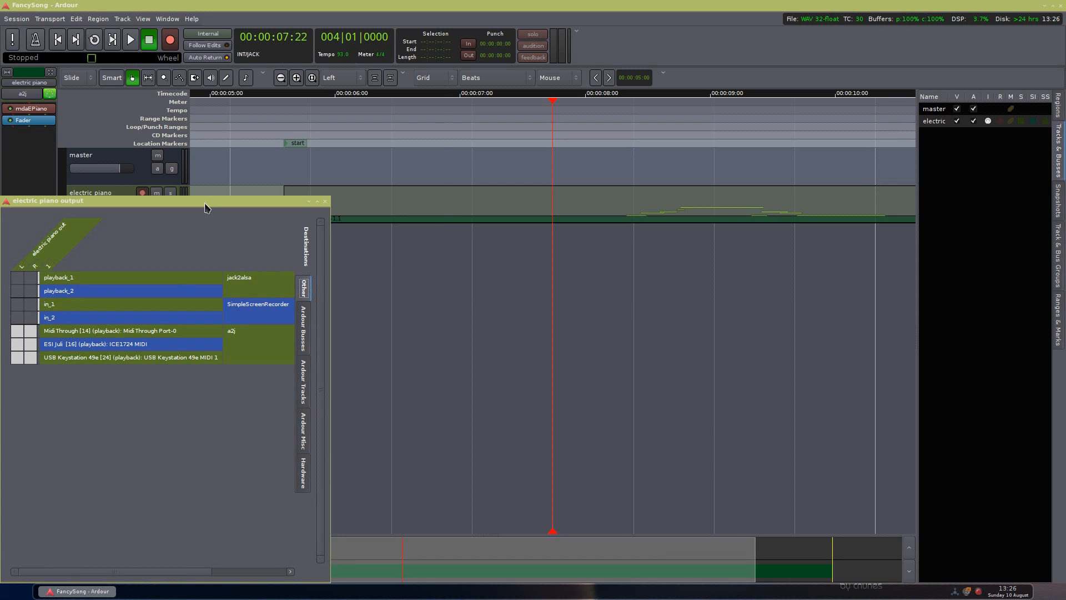
{"action": "left_click_drag", "start_coordinate": [209, 202], "coordinate": [321, 105]}
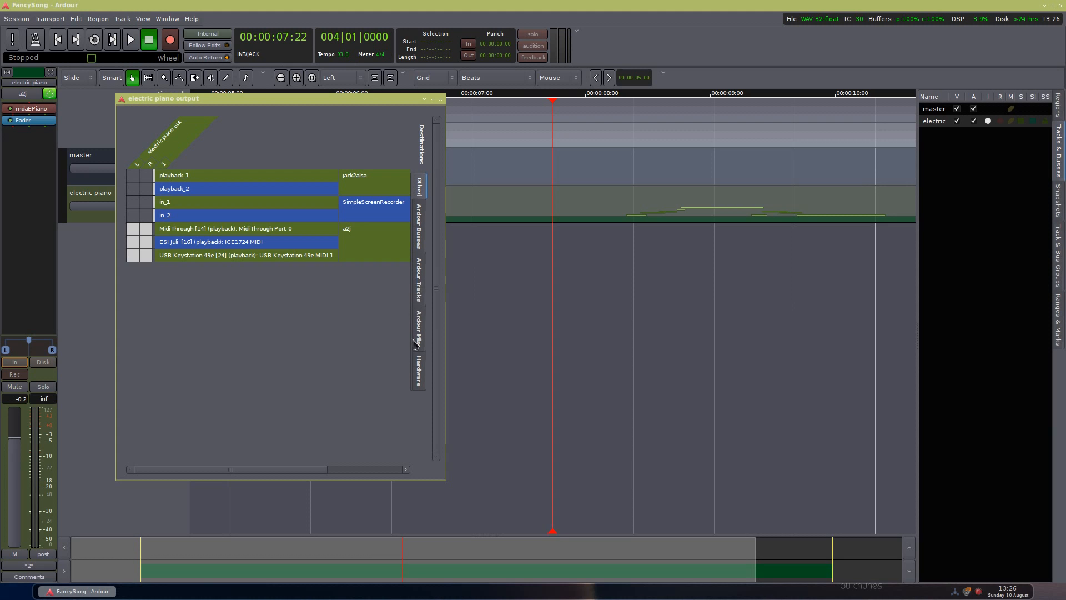
{"action": "left_click_drag", "start_coordinate": [444, 484], "coordinate": [522, 489]}
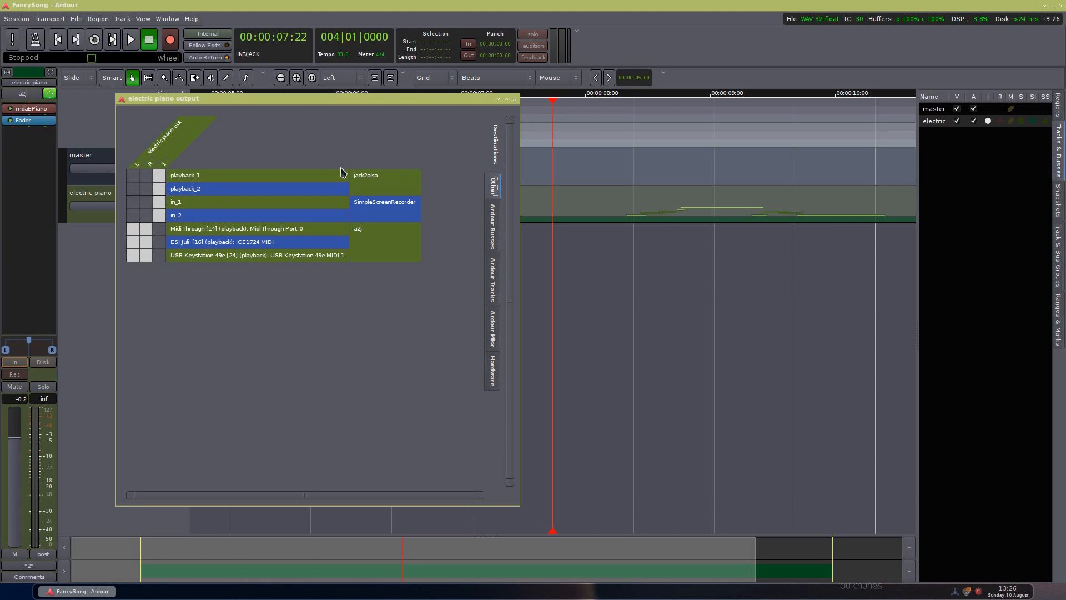
{"action": "left_click", "coordinate": [495, 227]}
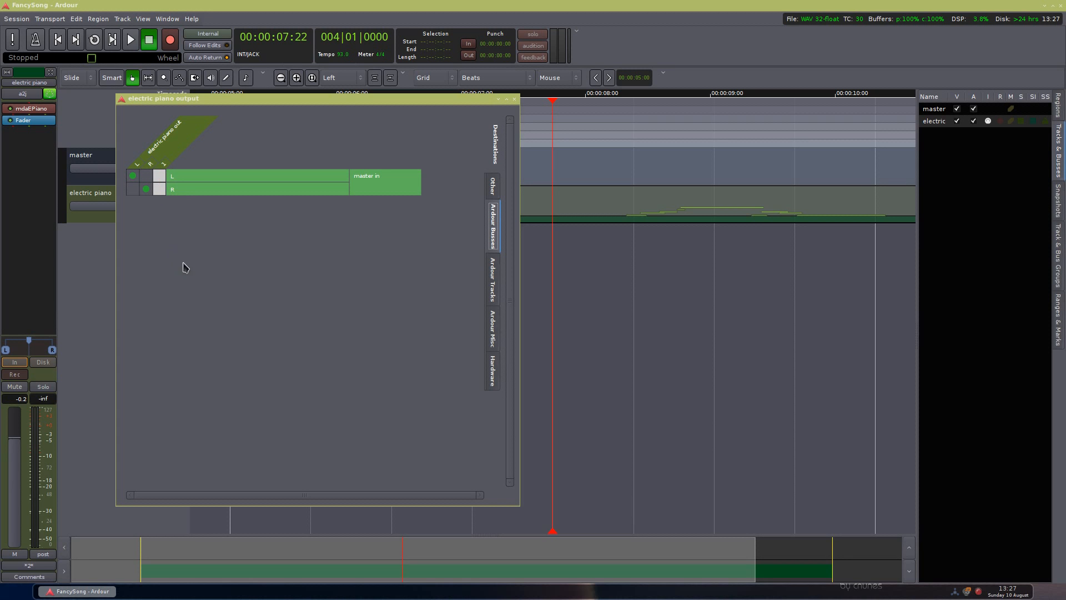
{"action": "left_click", "coordinate": [495, 280]}
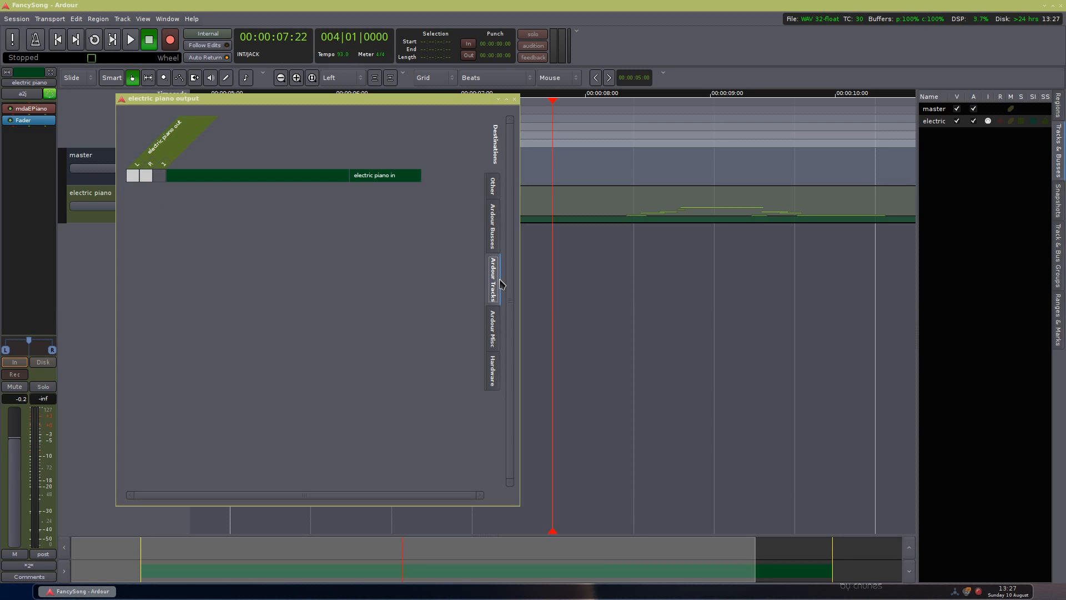
{"action": "left_click", "coordinate": [497, 325]}
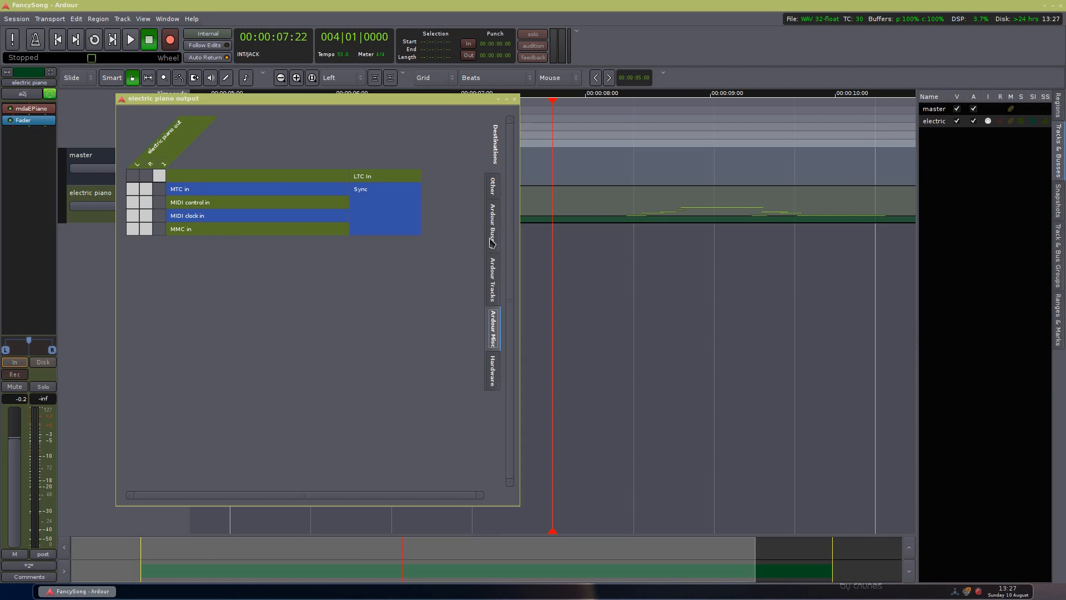
{"action": "left_click", "coordinate": [491, 194]}
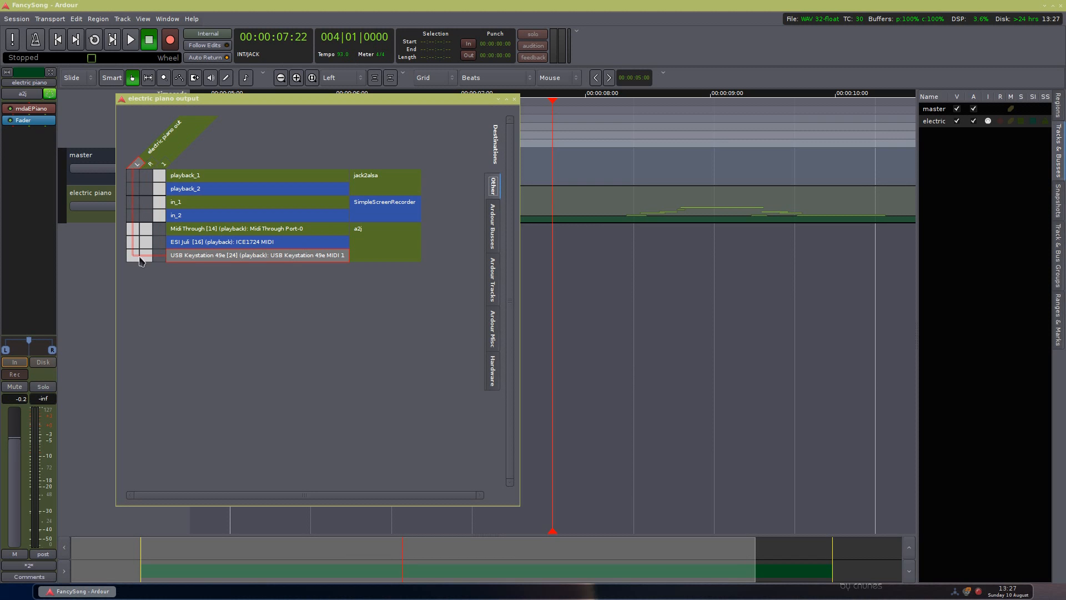
{"action": "left_click", "coordinate": [492, 211]}
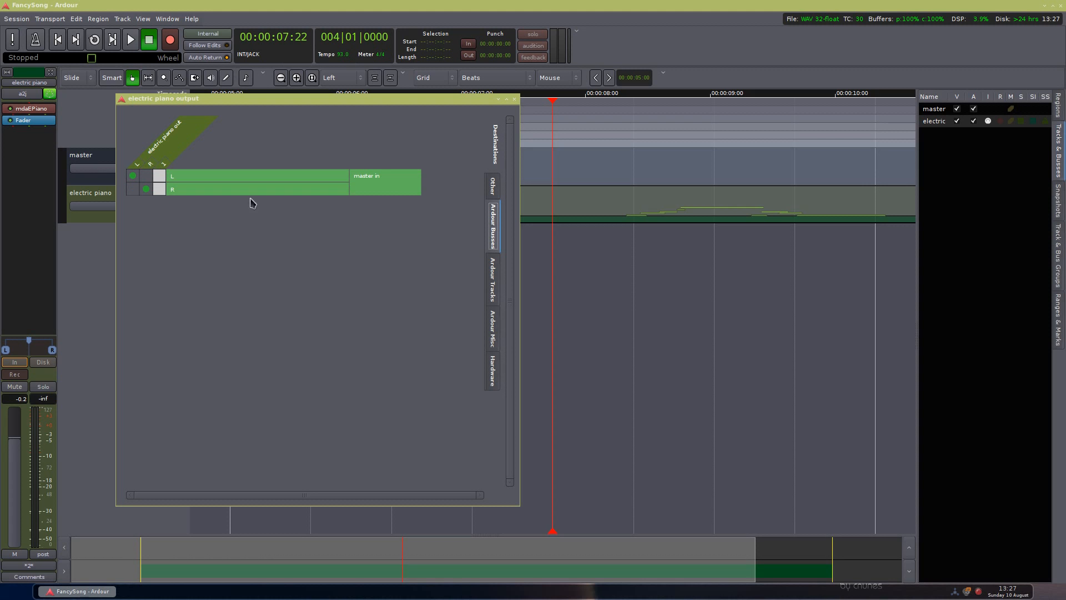
{"action": "left_click", "coordinate": [514, 99]}
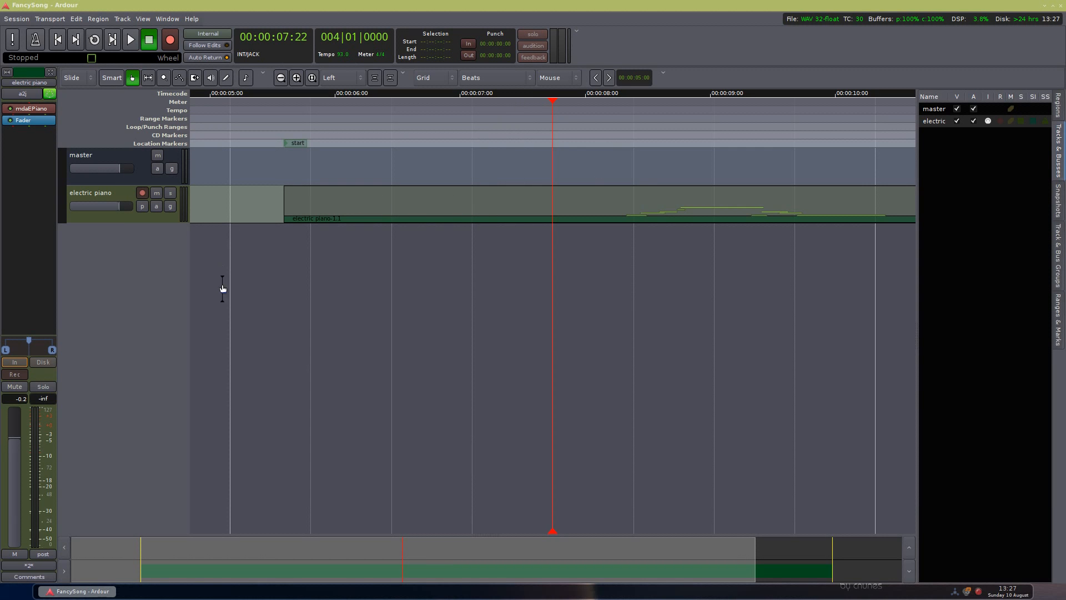
Add the comment "NICE PIANO LOL" to the electric piano track and close the comment editor.
{"action": "left_click", "coordinate": [29, 576]}
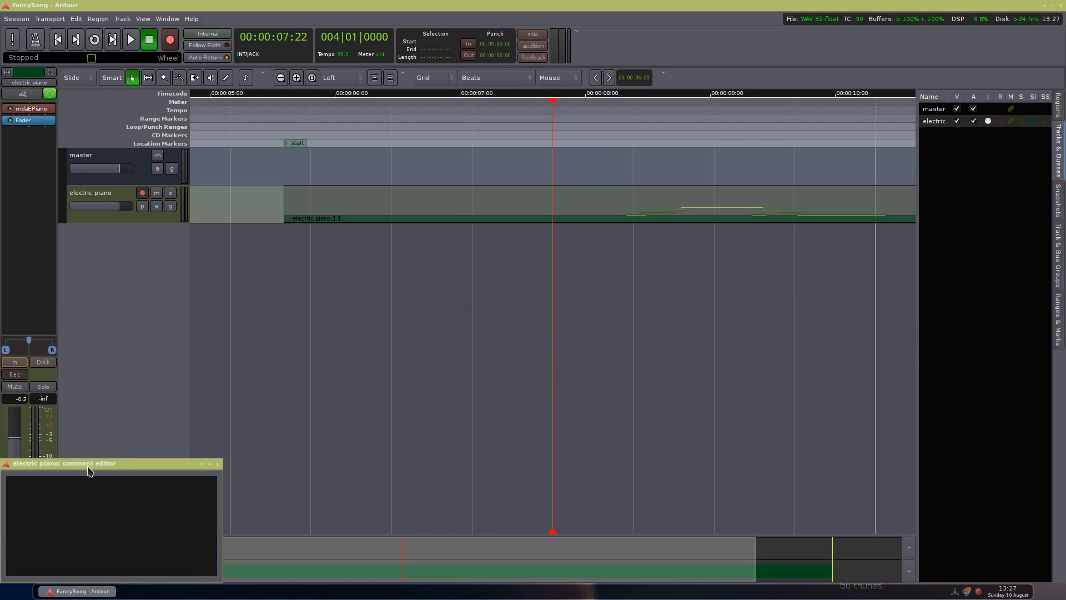
{"action": "left_click_drag", "start_coordinate": [89, 470], "coordinate": [204, 373]}
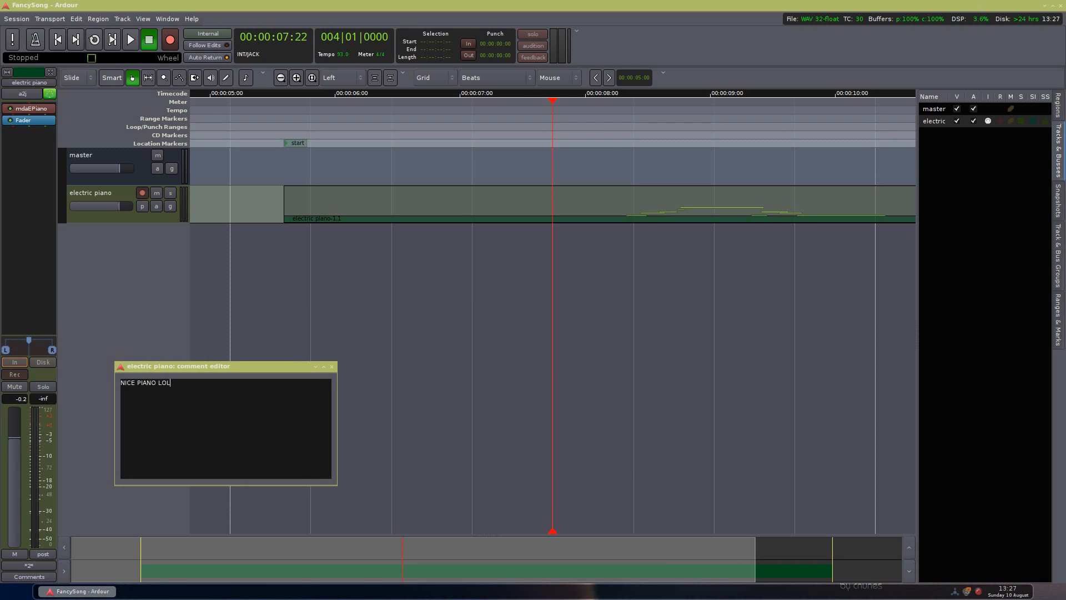
{"action": "left_click", "coordinate": [333, 366]}
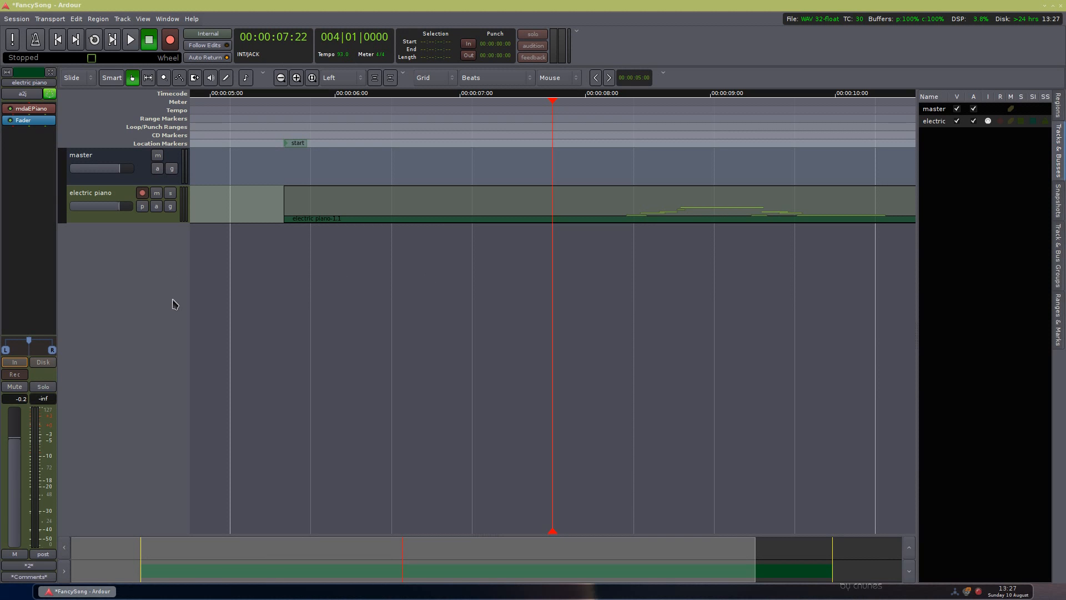
Reopen the electric piano track's comment and delete all of its text.
{"action": "left_click", "coordinate": [43, 578]}
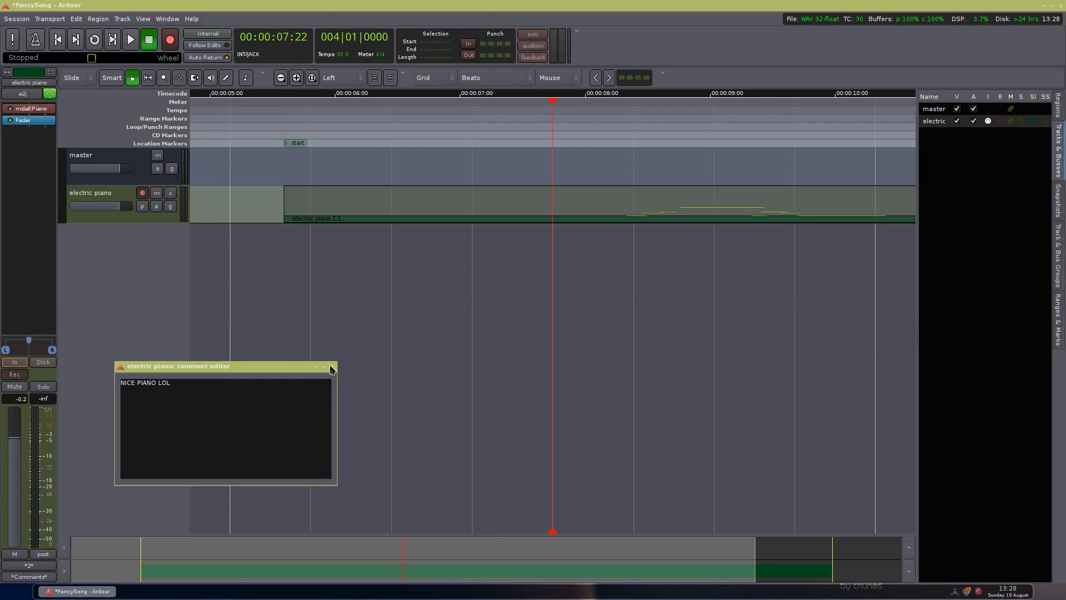
{"action": "left_click_drag", "start_coordinate": [285, 388], "coordinate": [120, 373]}
{"action": "key", "text": "BackSpace"}
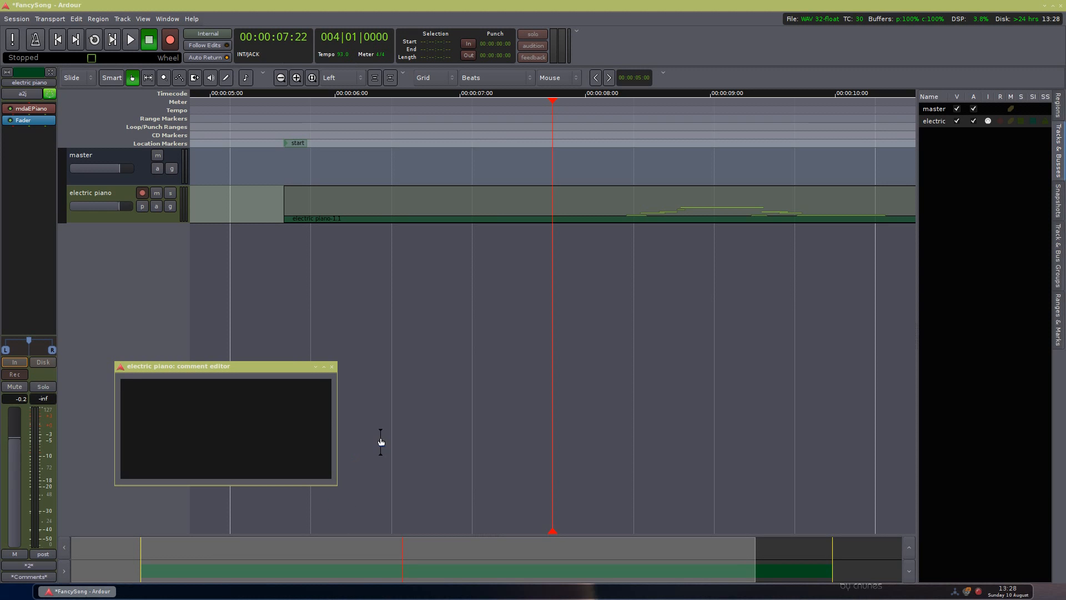